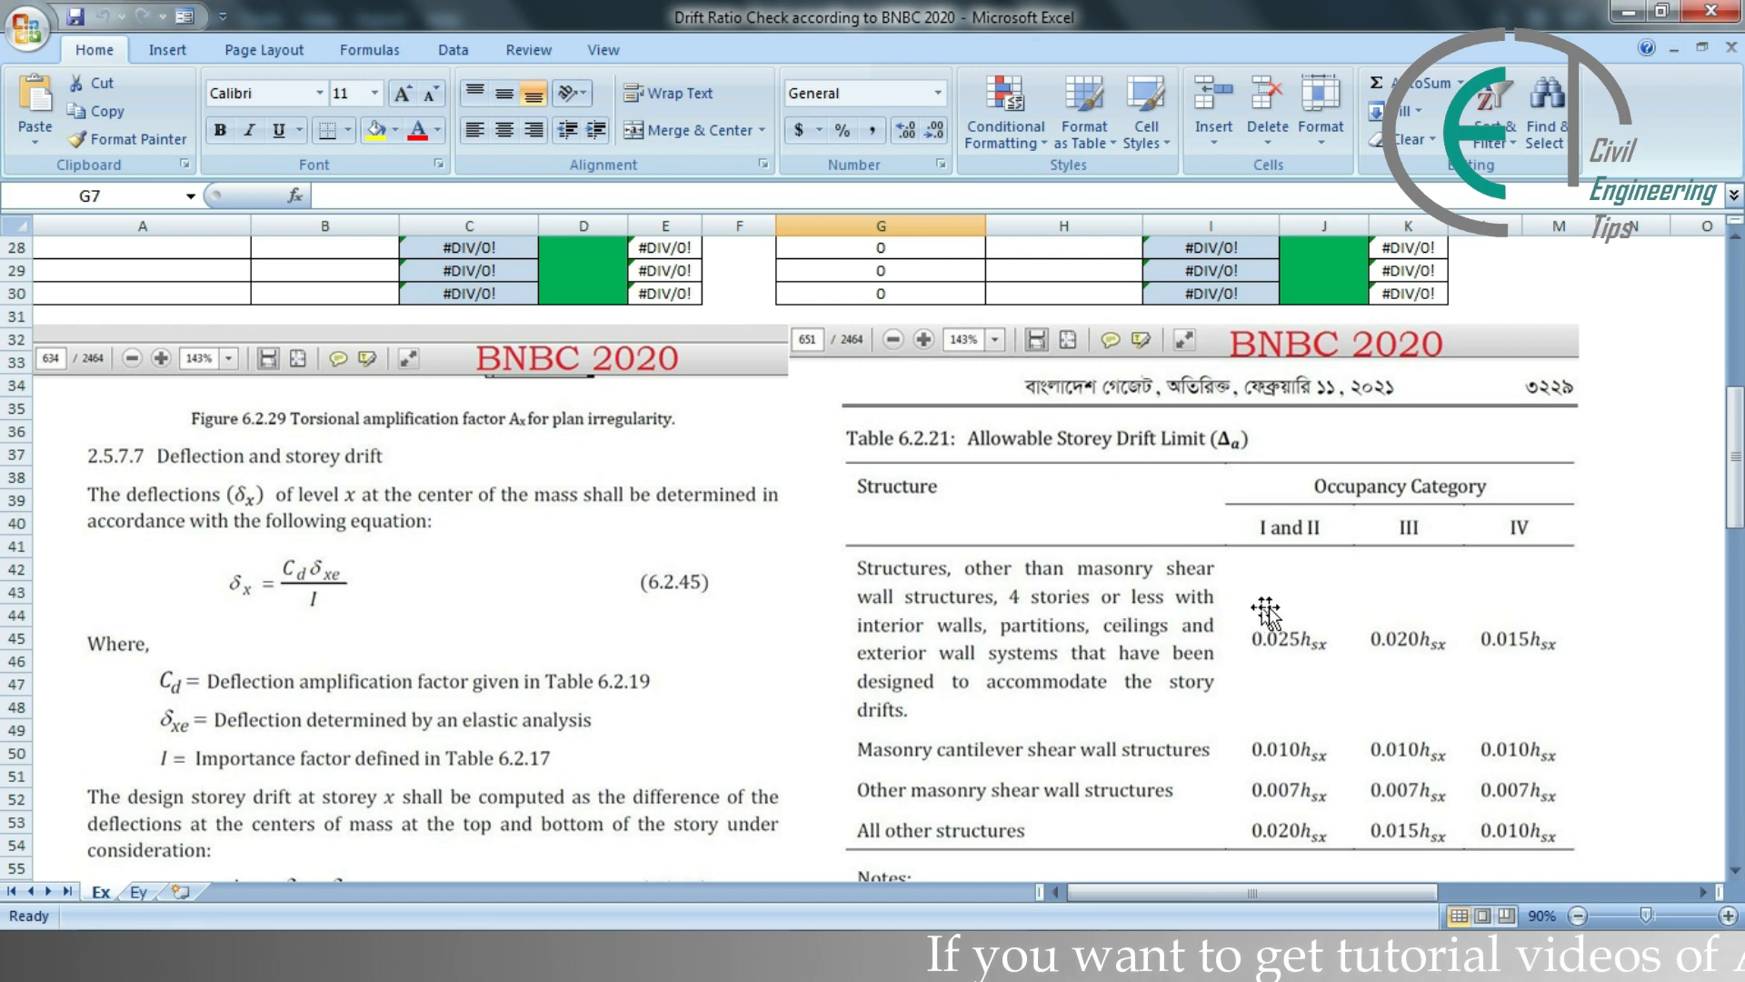
# Step: Set the Allowable Drift Limit on the Ex sheet to 0.025
pyautogui.scroll(9, 1305, 618)
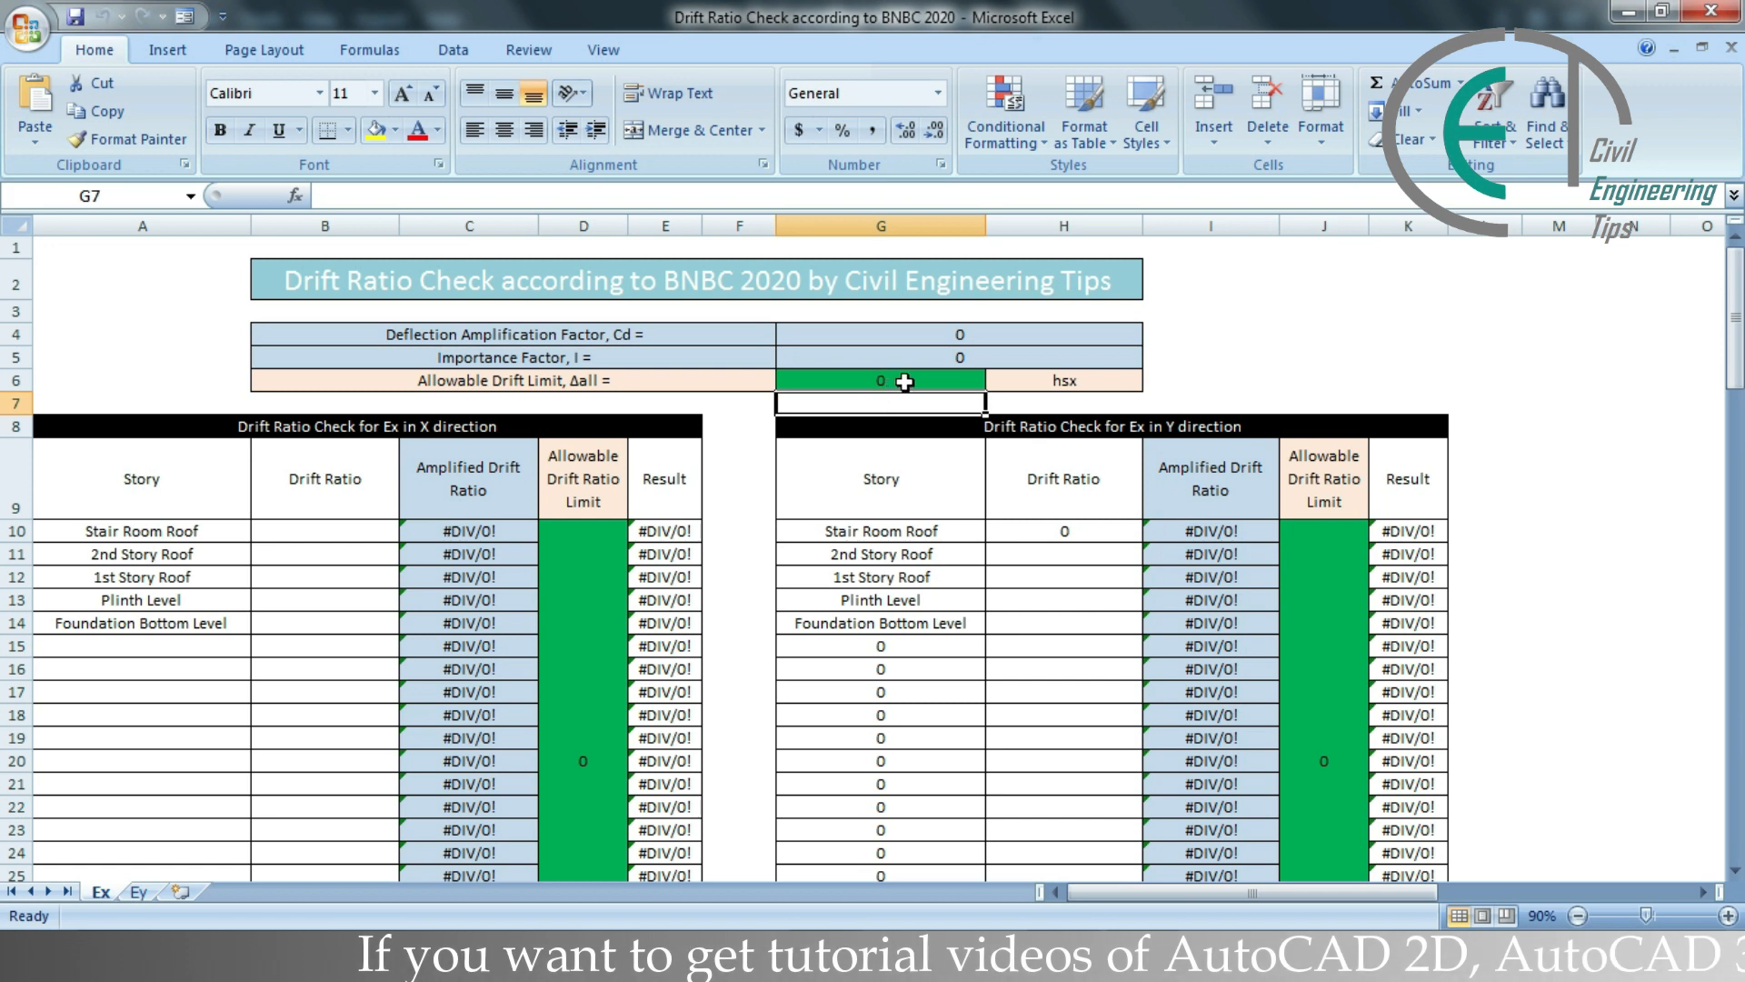
pyautogui.click(905, 381)
pyautogui.write('0.02')
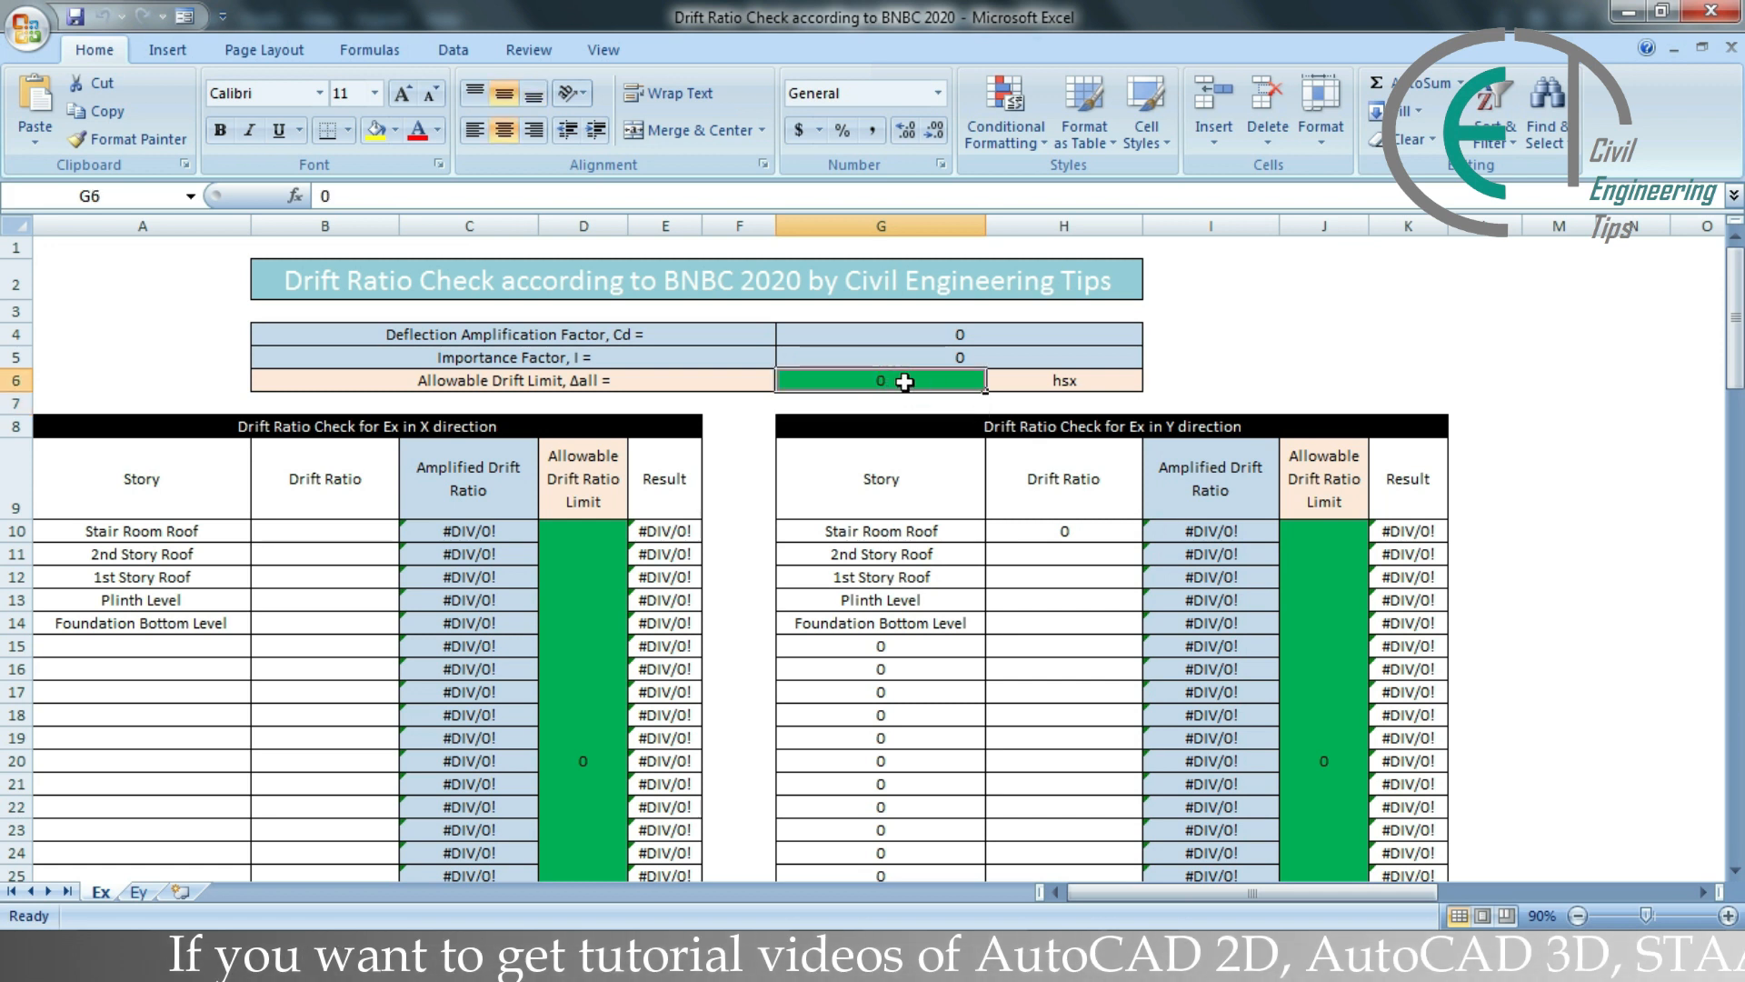
pyautogui.write('5')
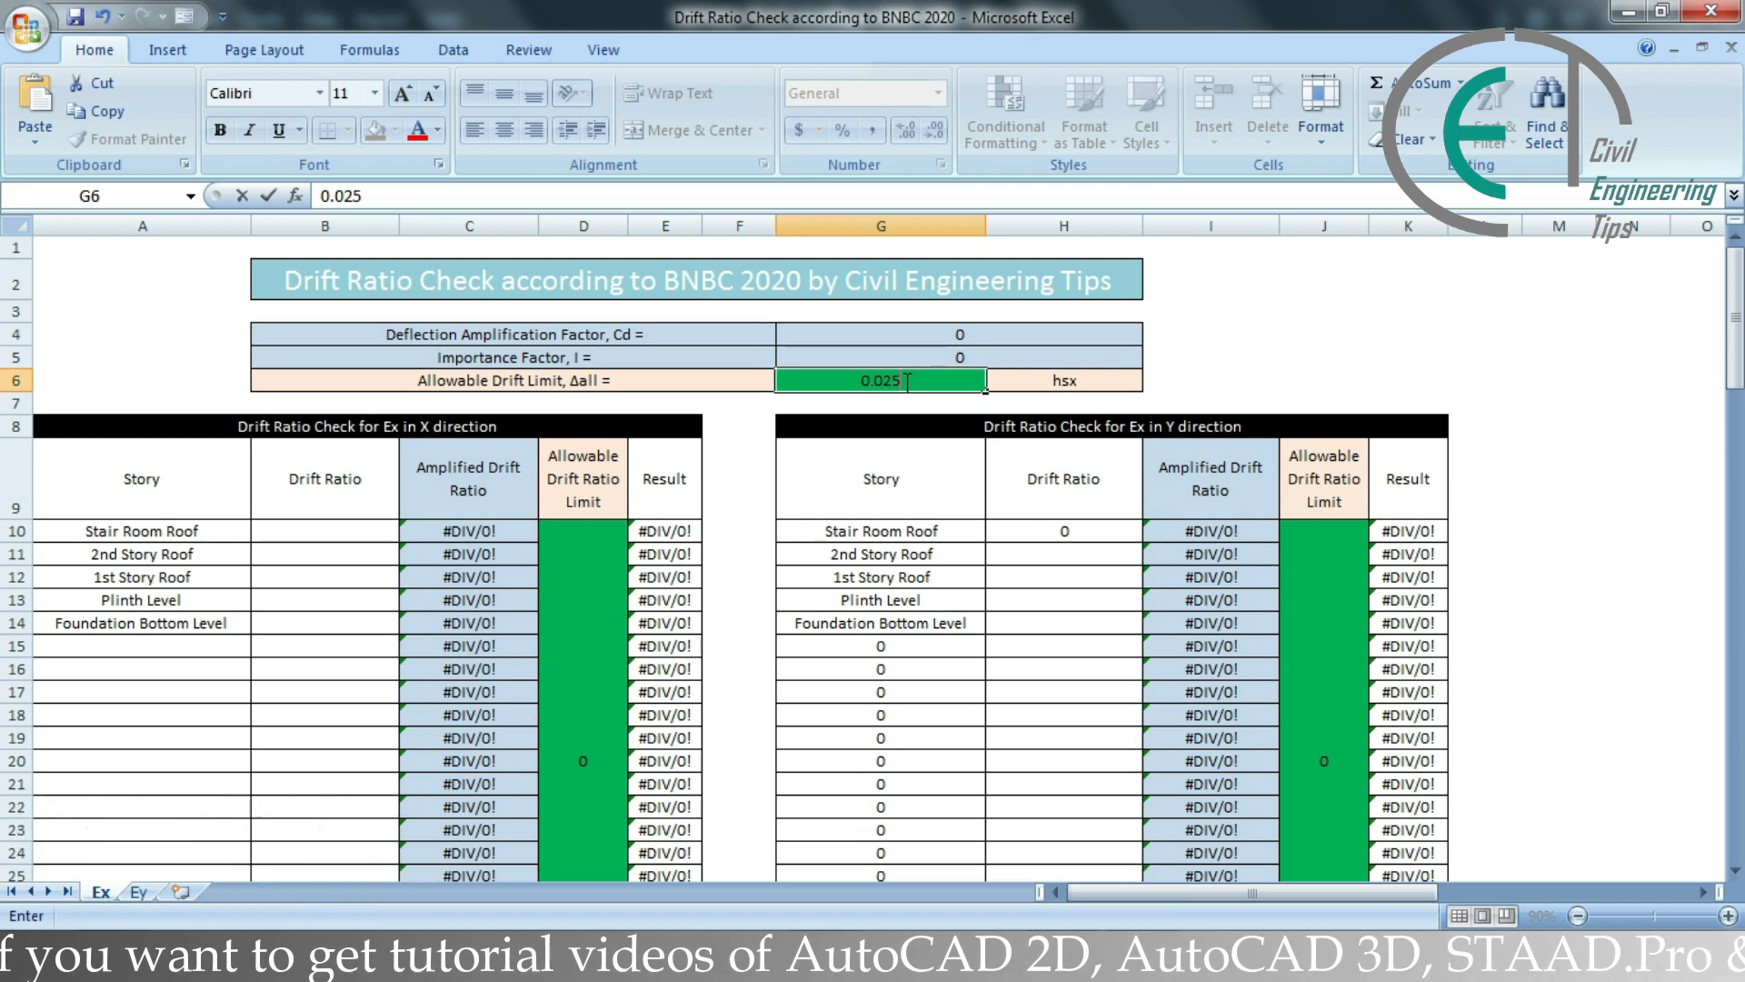
pyautogui.press('Return')
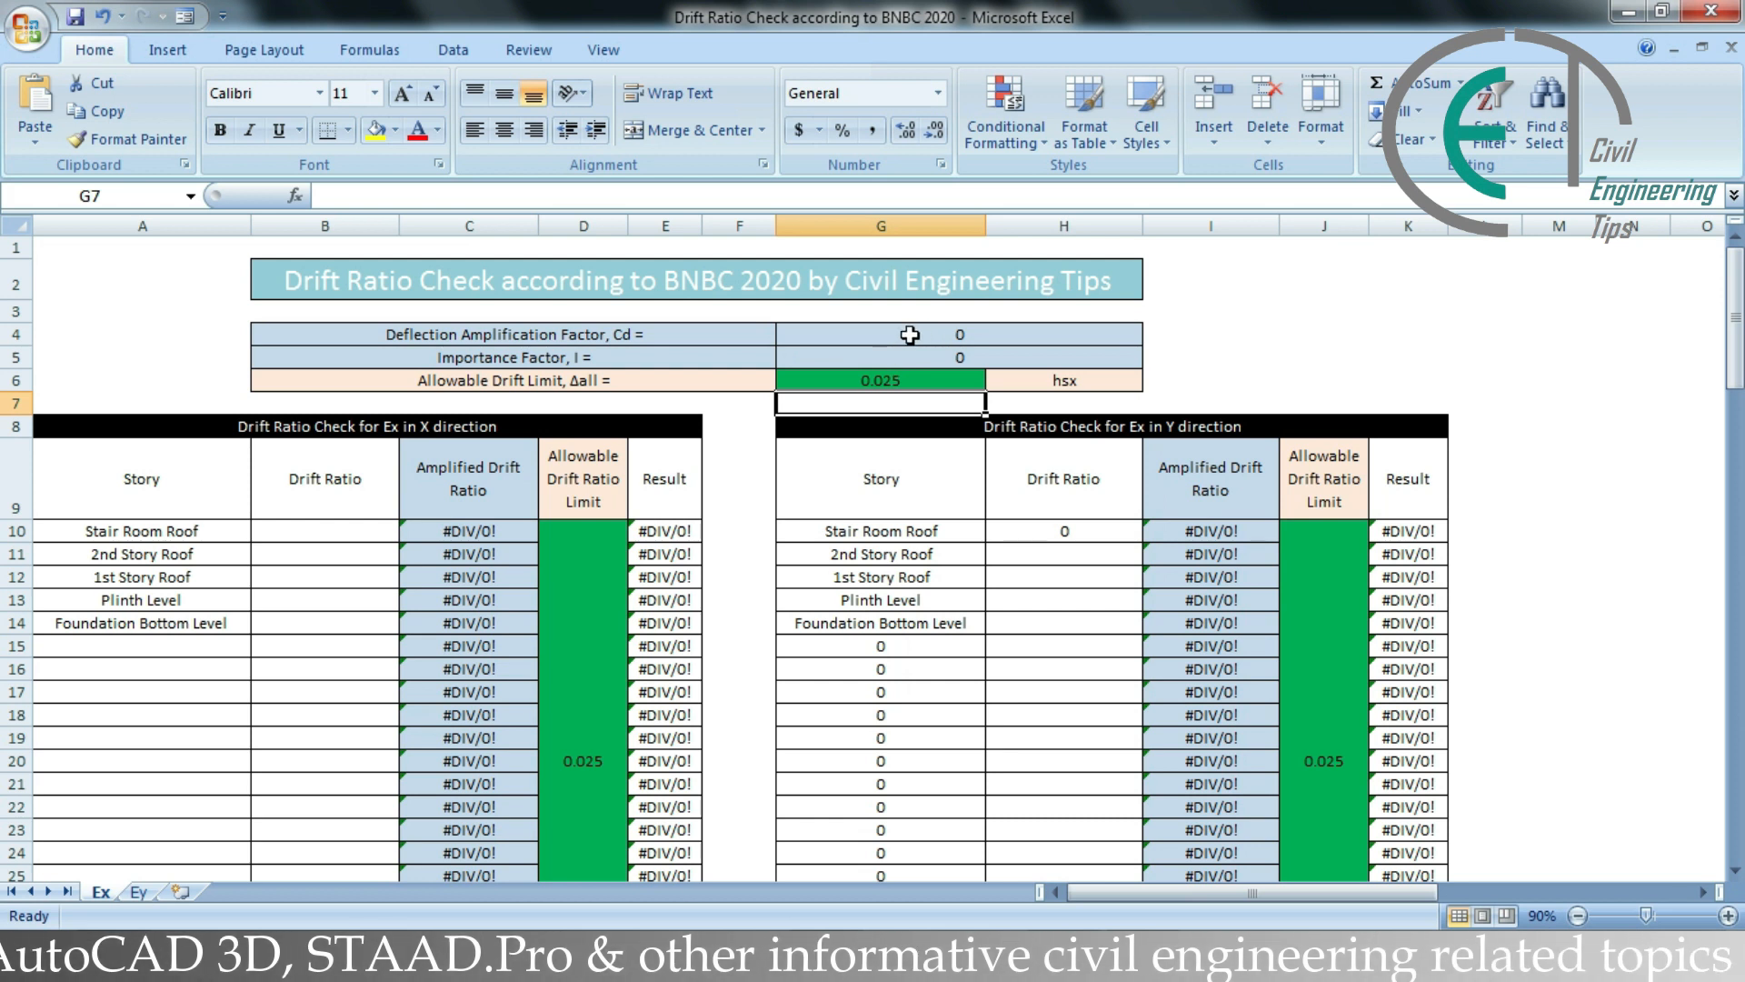
# Step: Consult the BNBC 2020 factor tables and set the Deflection Amplification Factor Cd to 5.5 and the Importance Factor I to 1
pyautogui.scroll(-6, 904, 353)
pyautogui.scroll(-4, 906, 354)
pyautogui.scroll(-8, 906, 355)
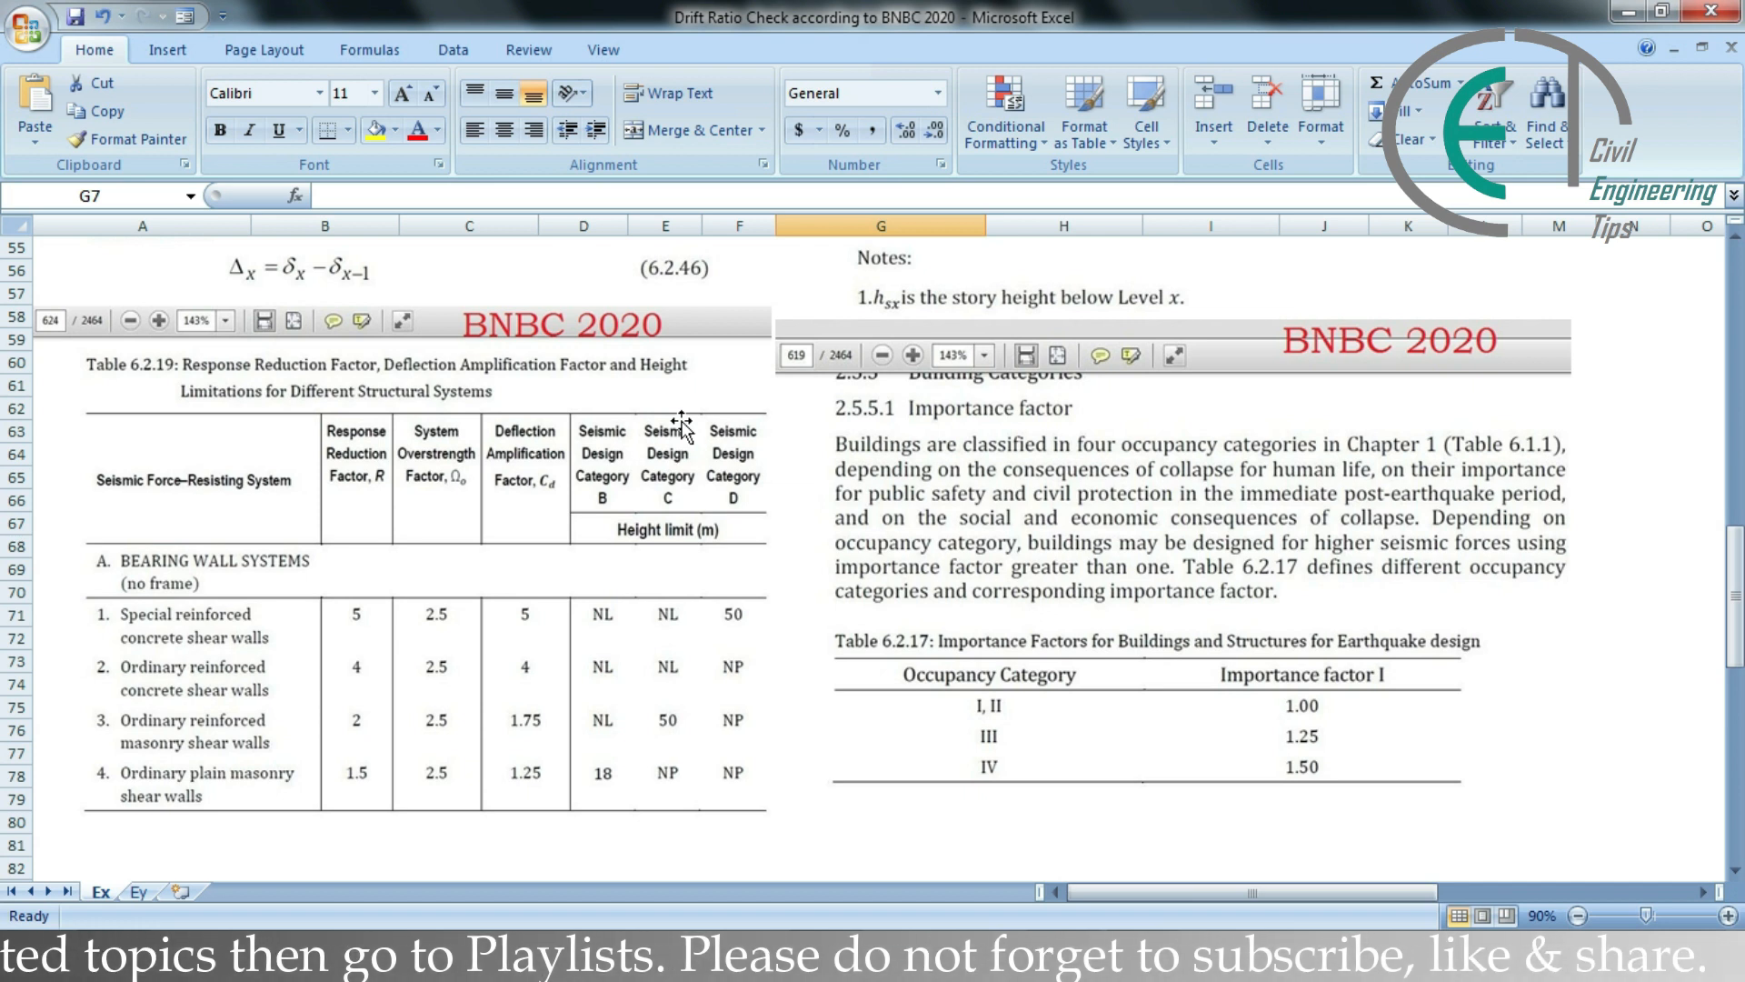
pyautogui.scroll(3, 682, 425)
pyautogui.scroll(15, 681, 425)
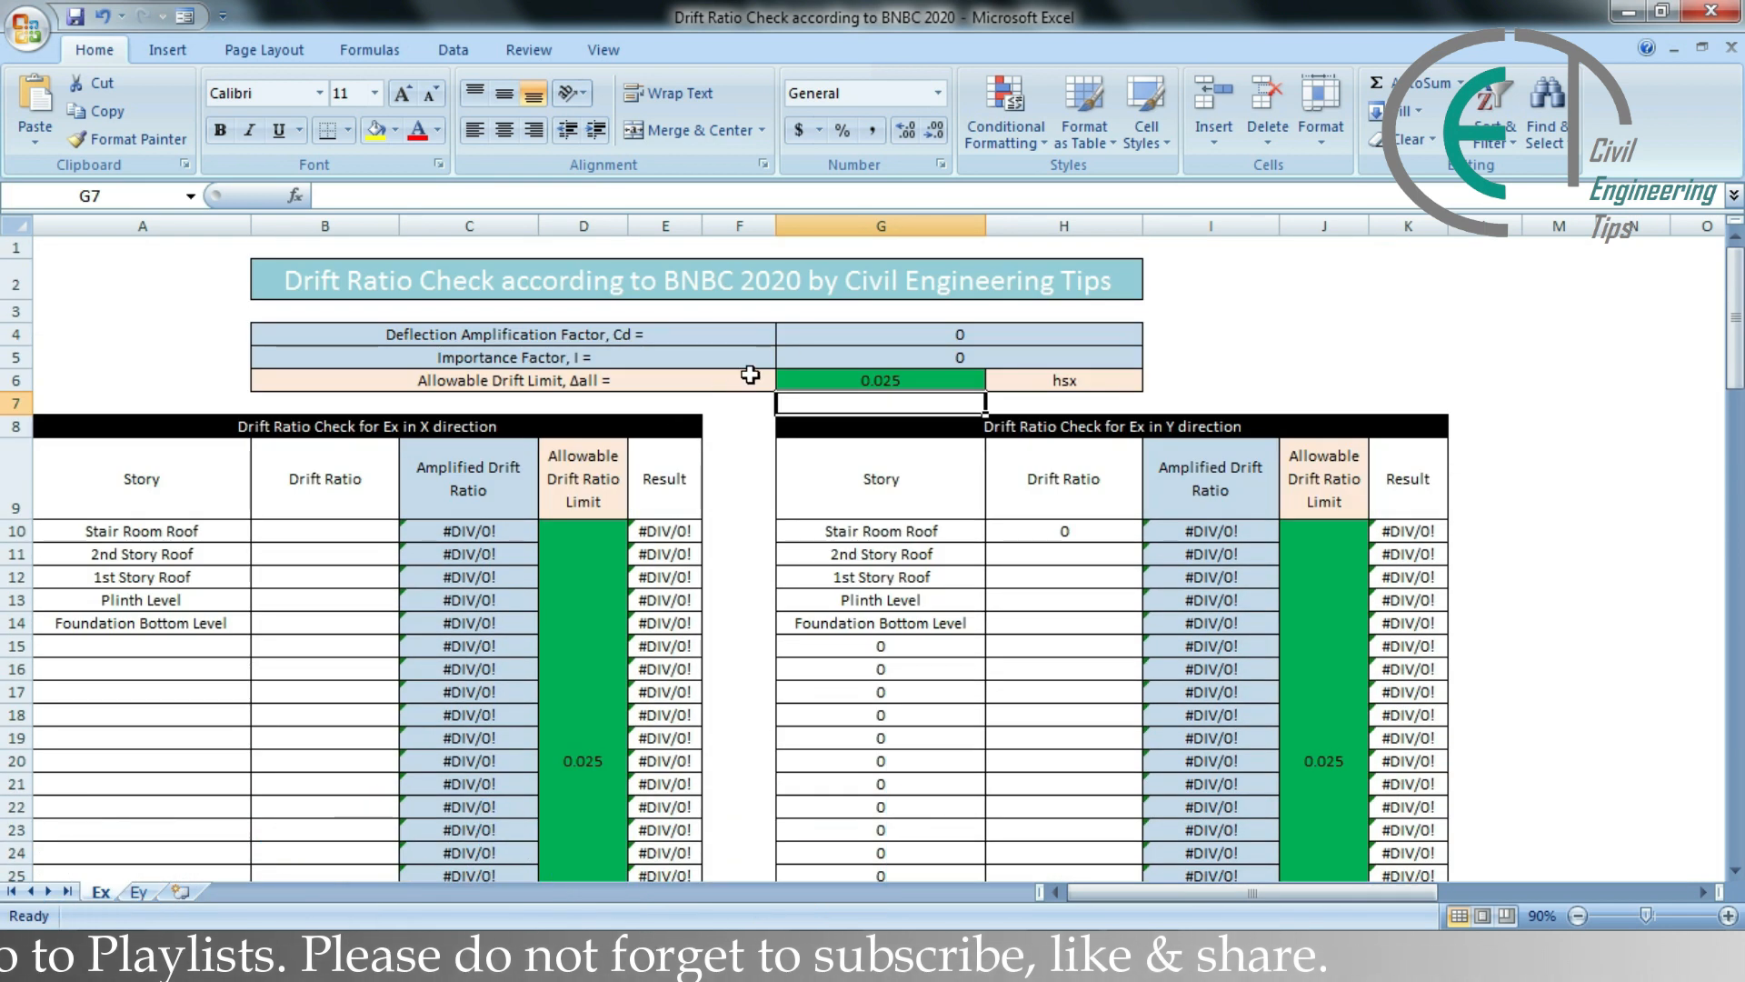
pyautogui.click(807, 336)
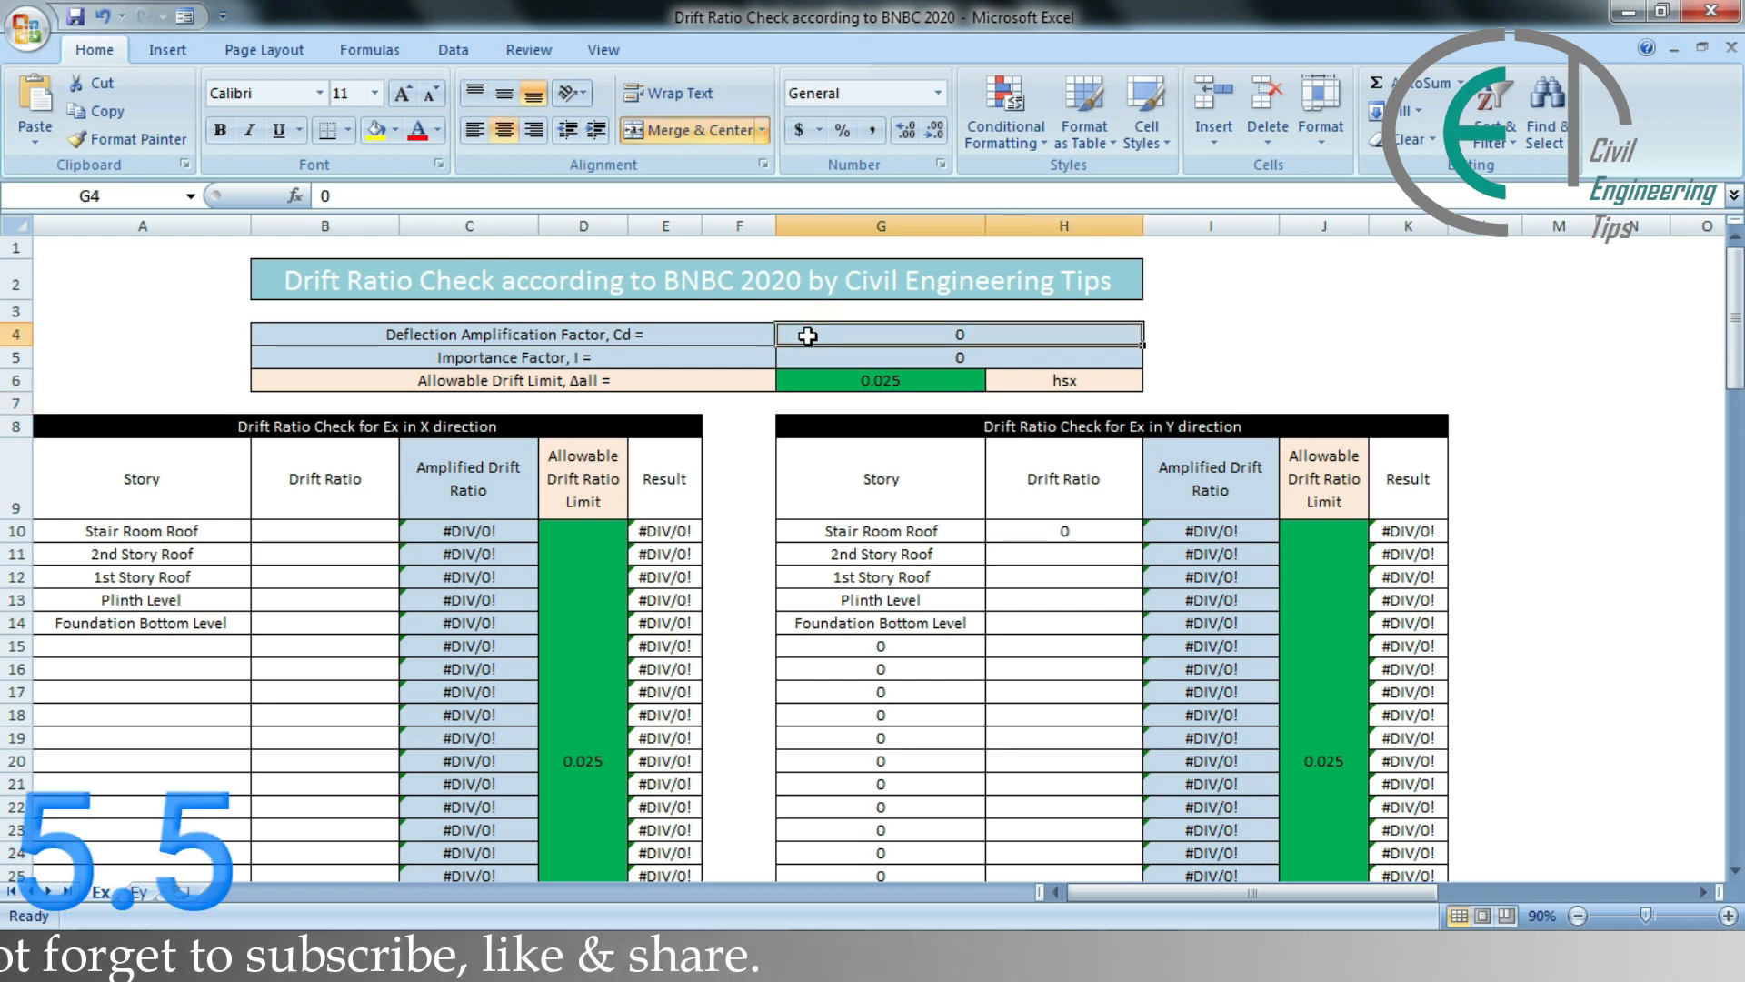
pyautogui.write('5.5')
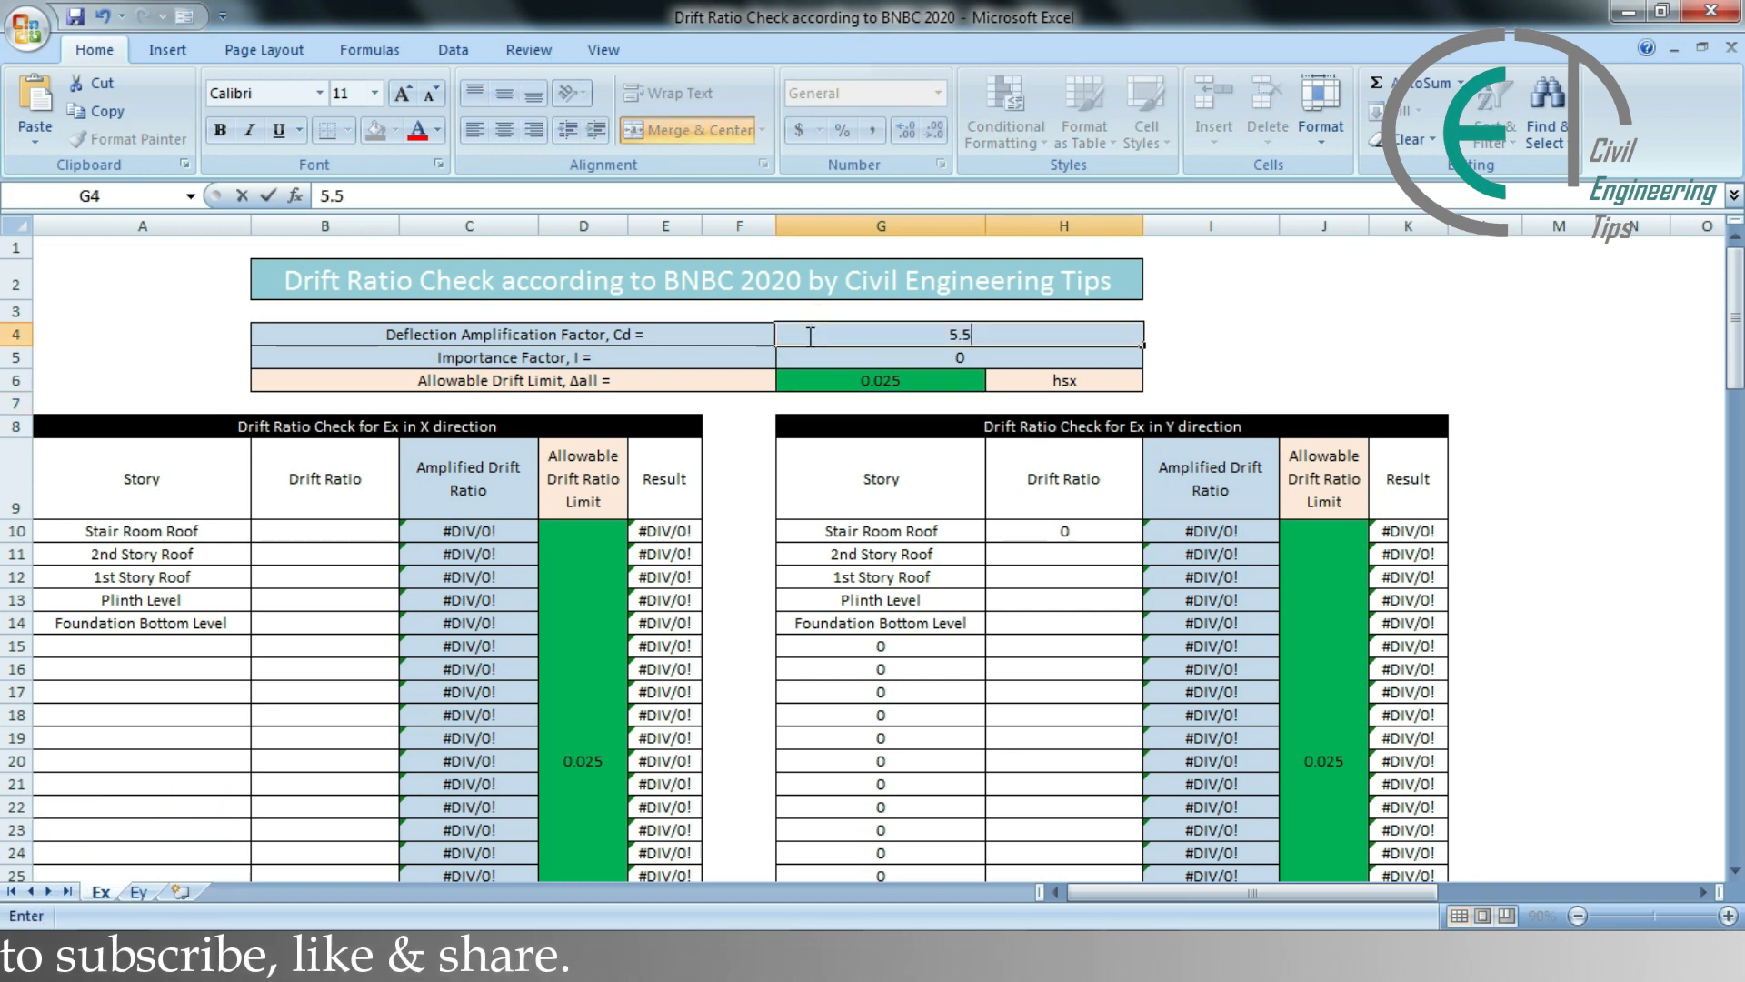
pyautogui.press('Return')
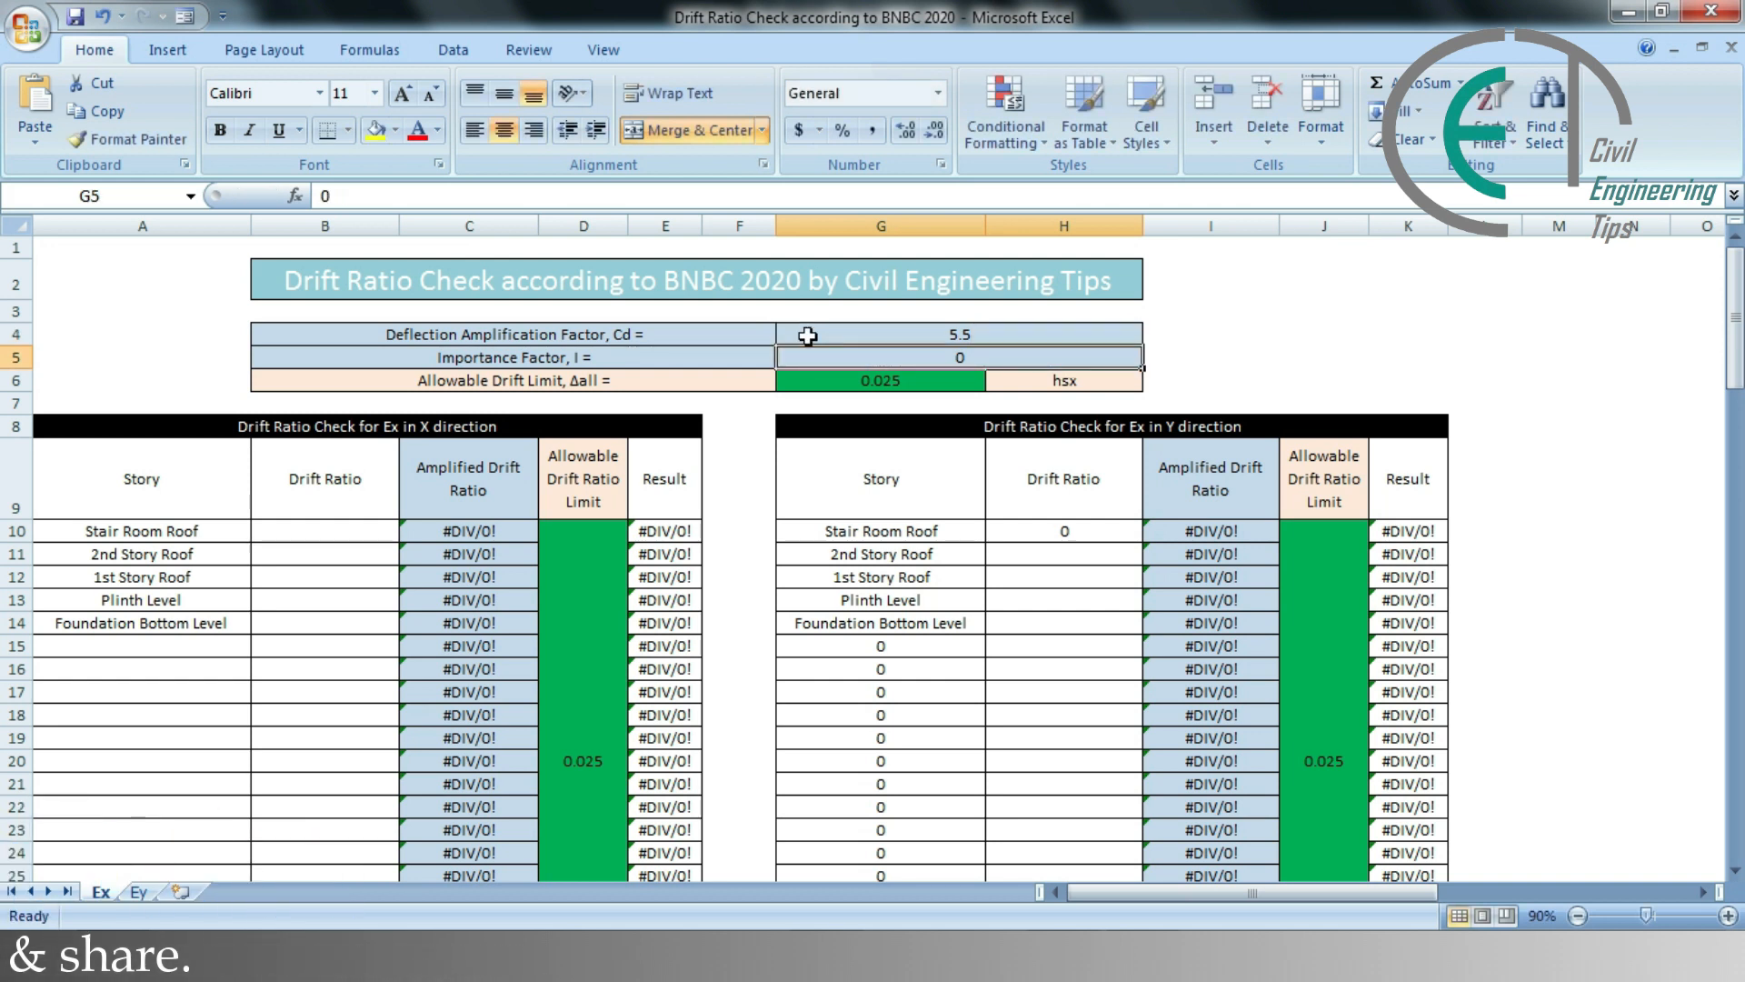
pyautogui.write('1')
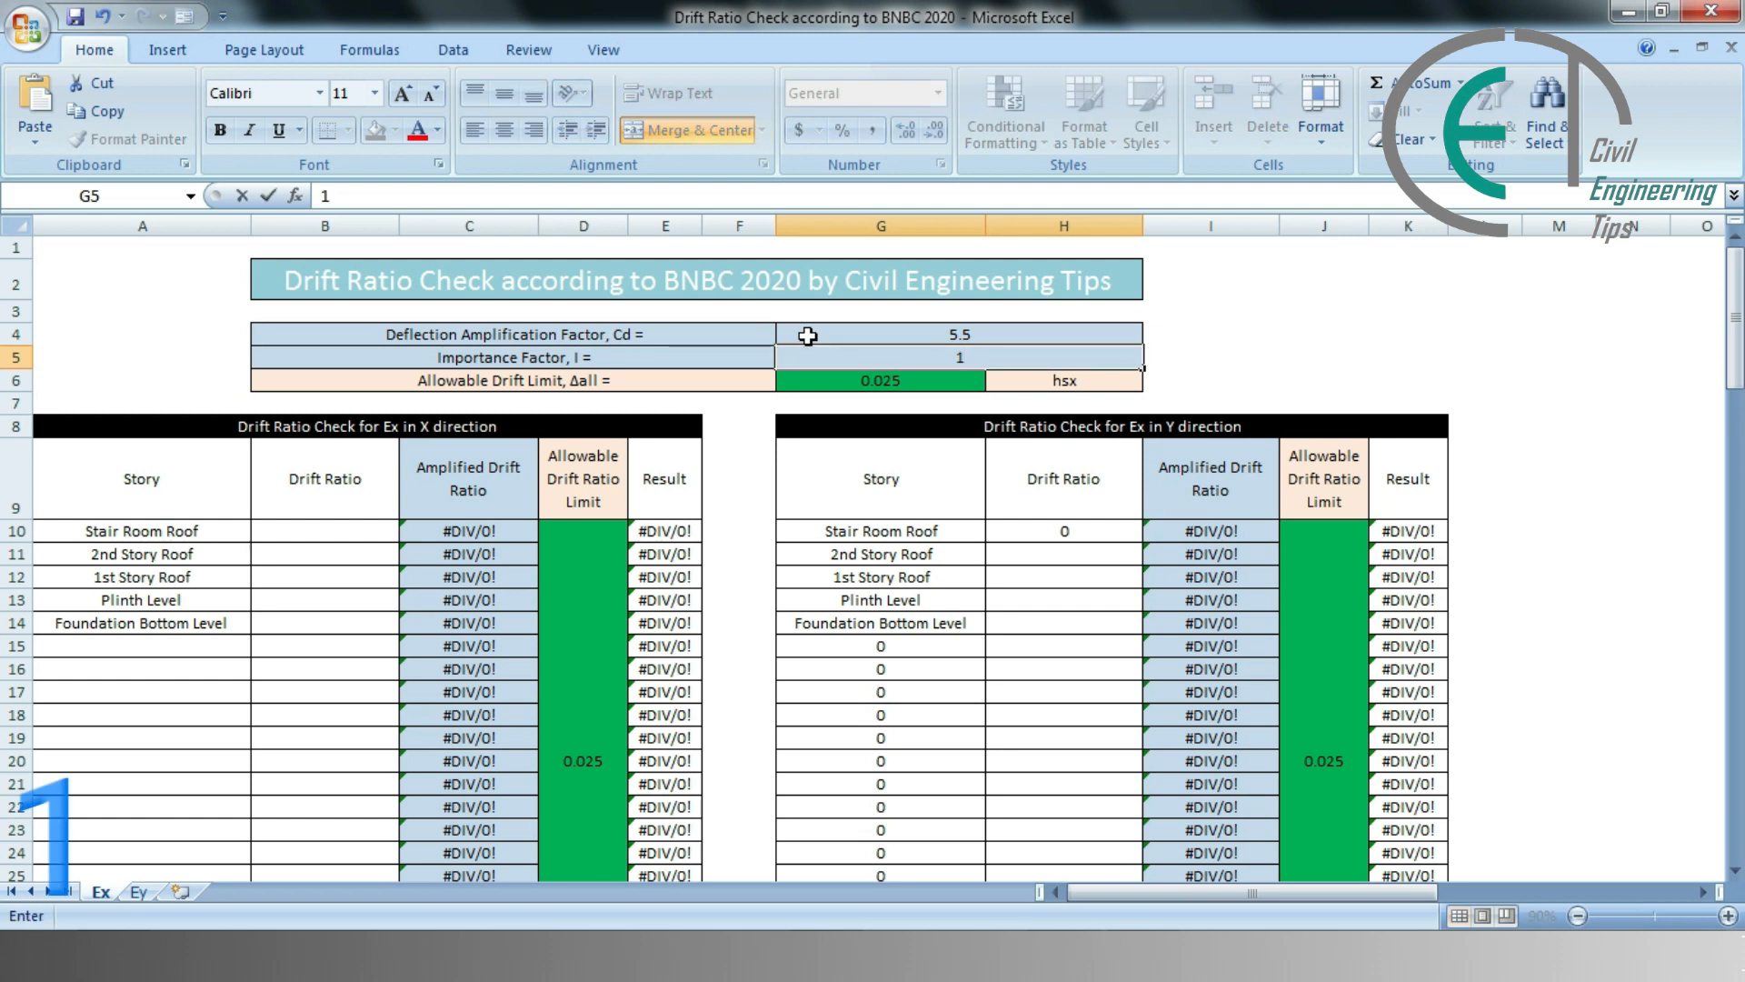
pyautogui.press('Return')
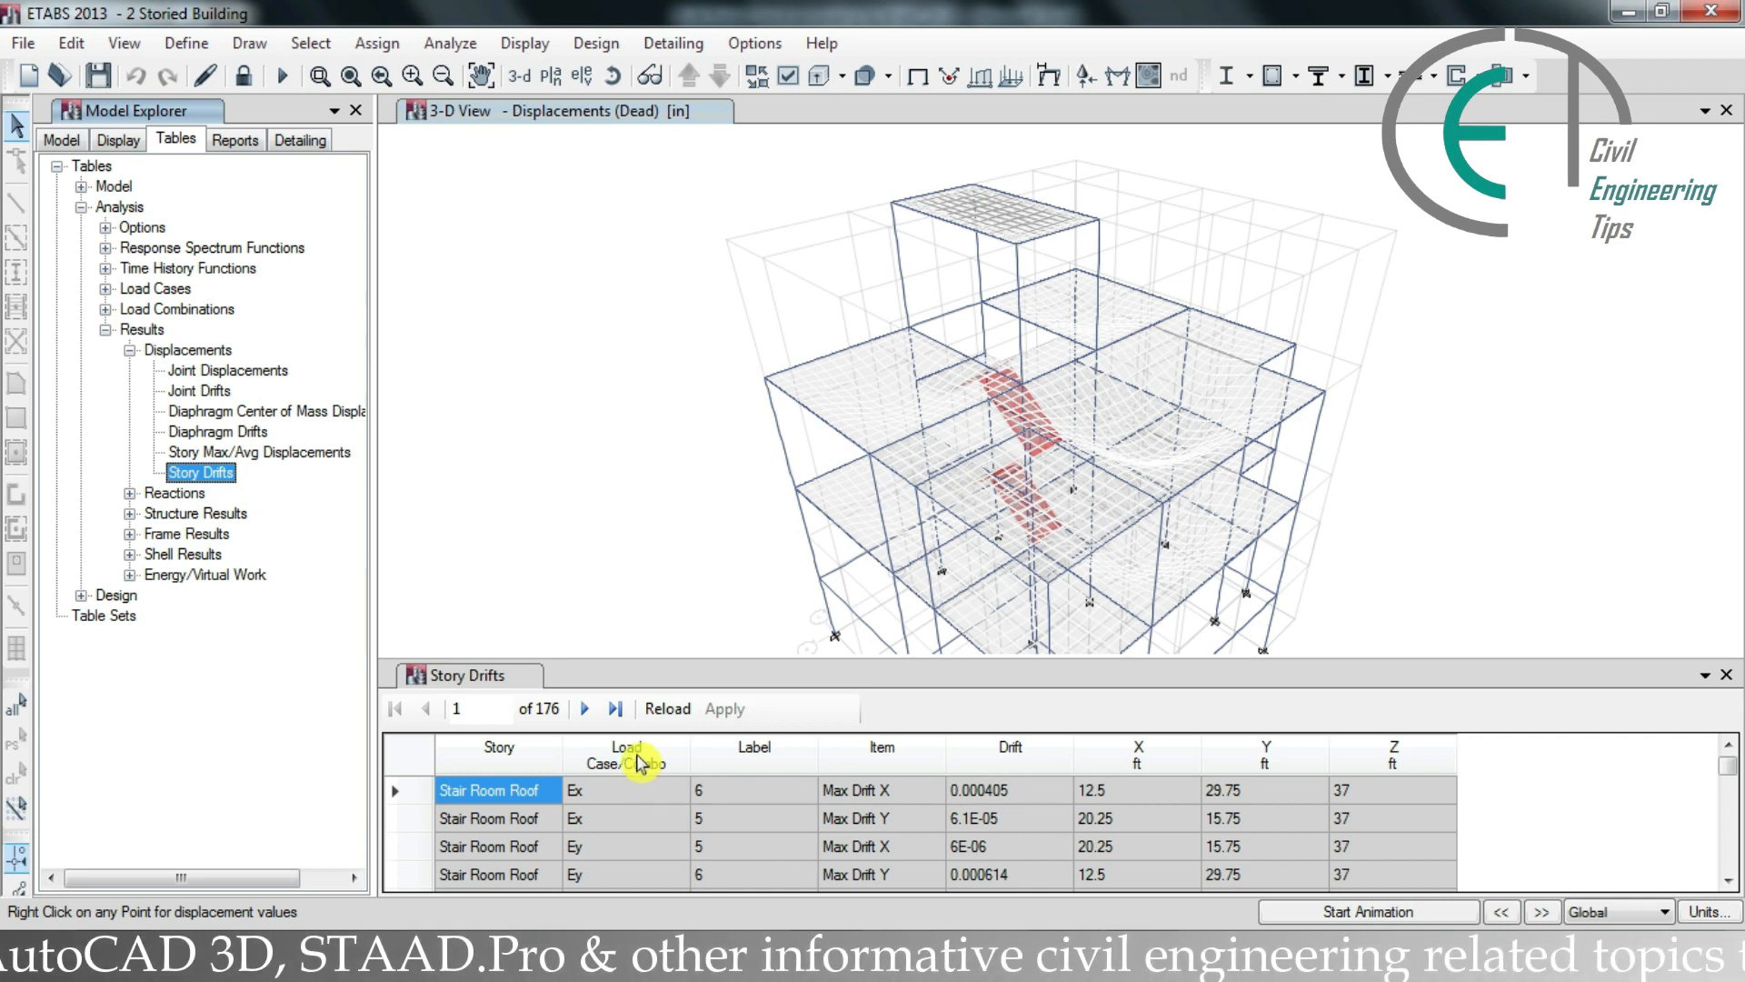
# Step: In ETABS, filter the Story Drifts table to the Ex(Drift) load case and the Max Drift X item
pyautogui.rightClick(642, 762)
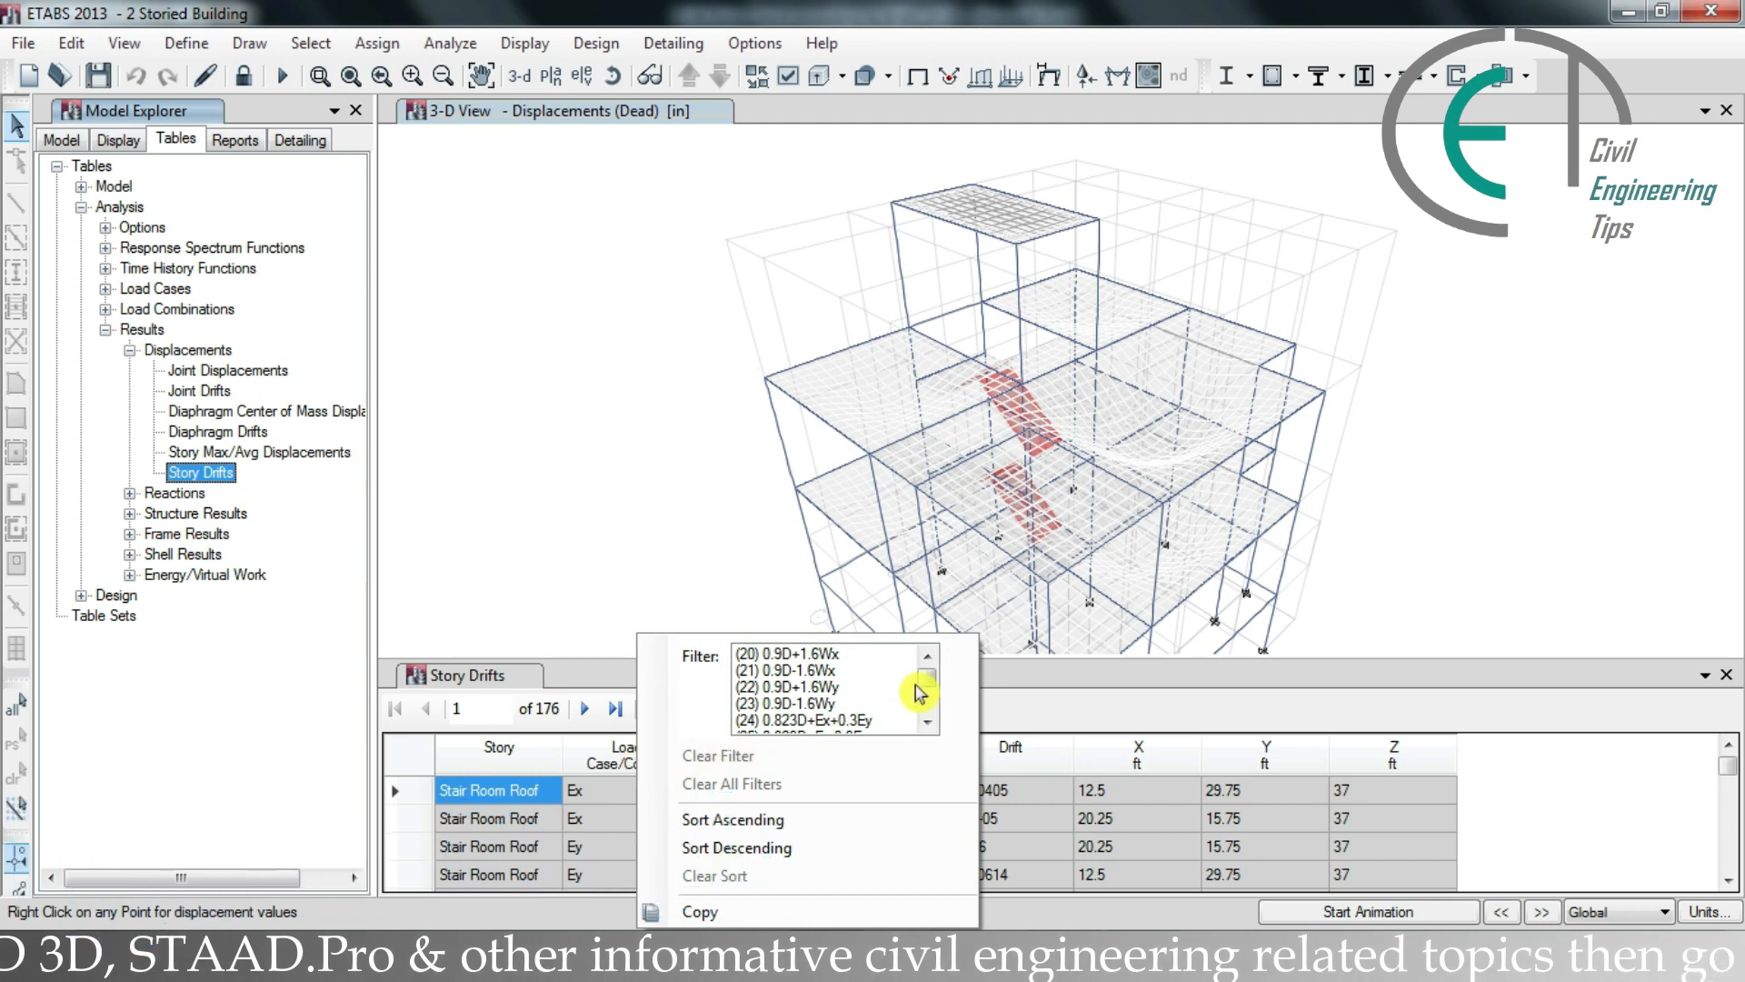
pyautogui.moveTo(925, 683); pyautogui.dragTo(925, 705)
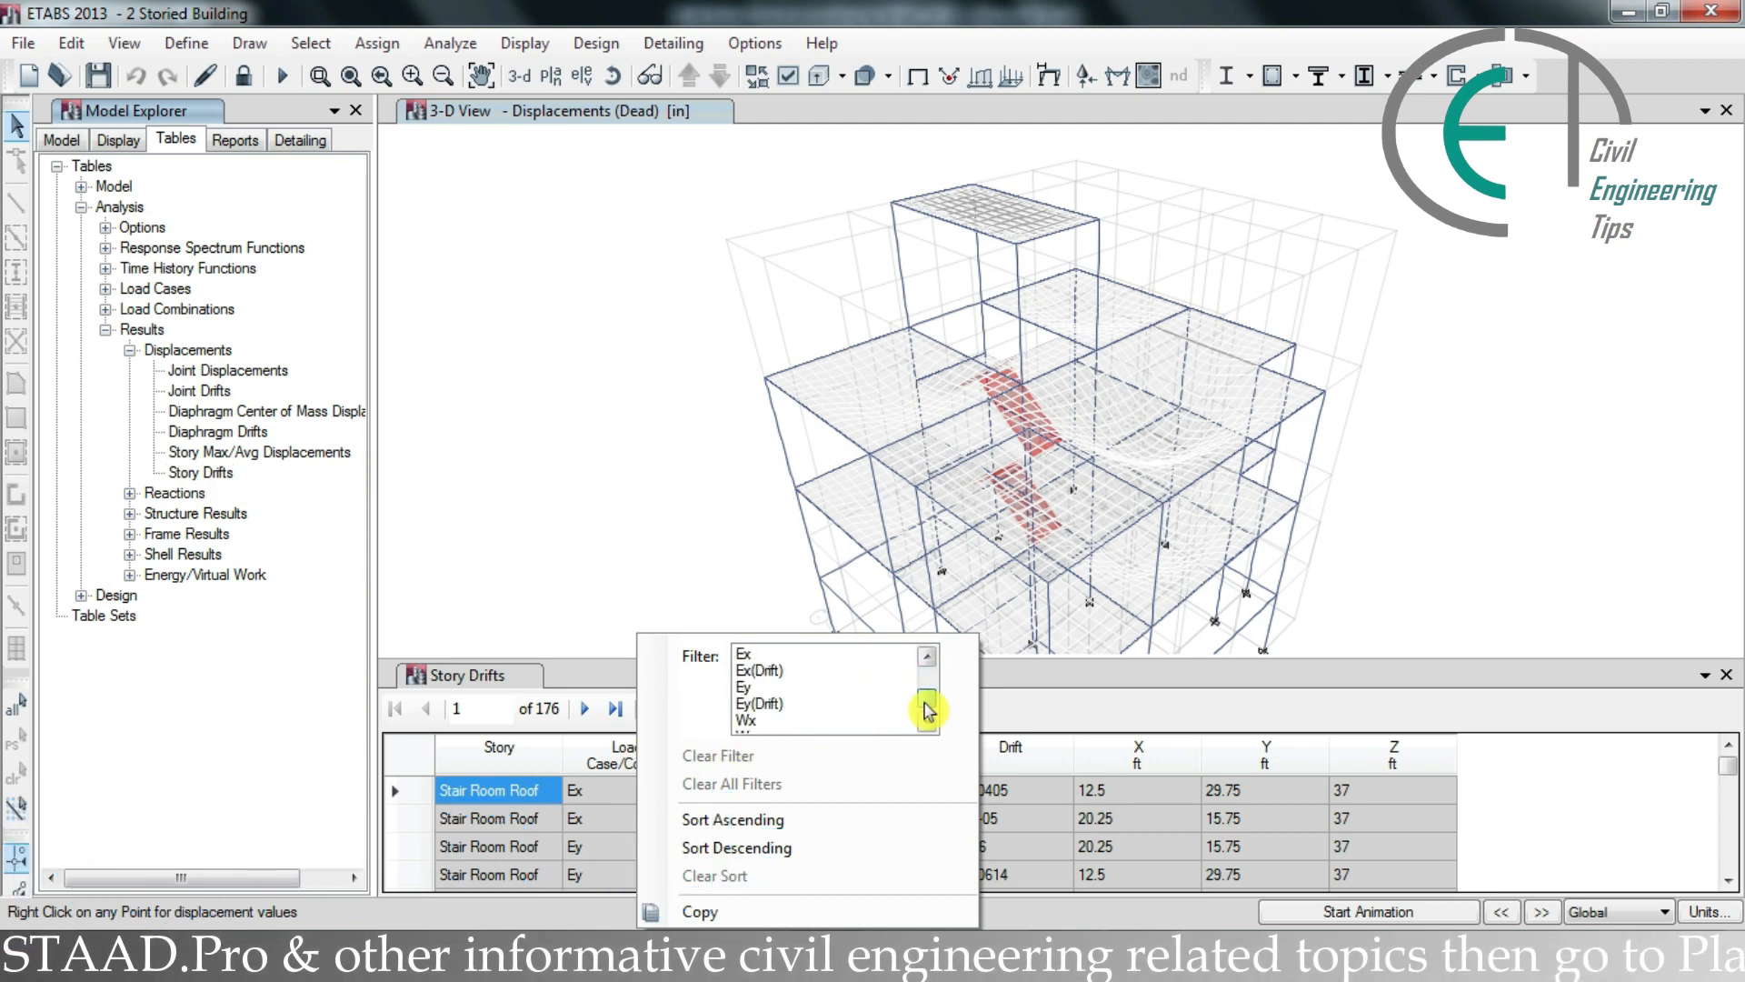
pyautogui.click(807, 679)
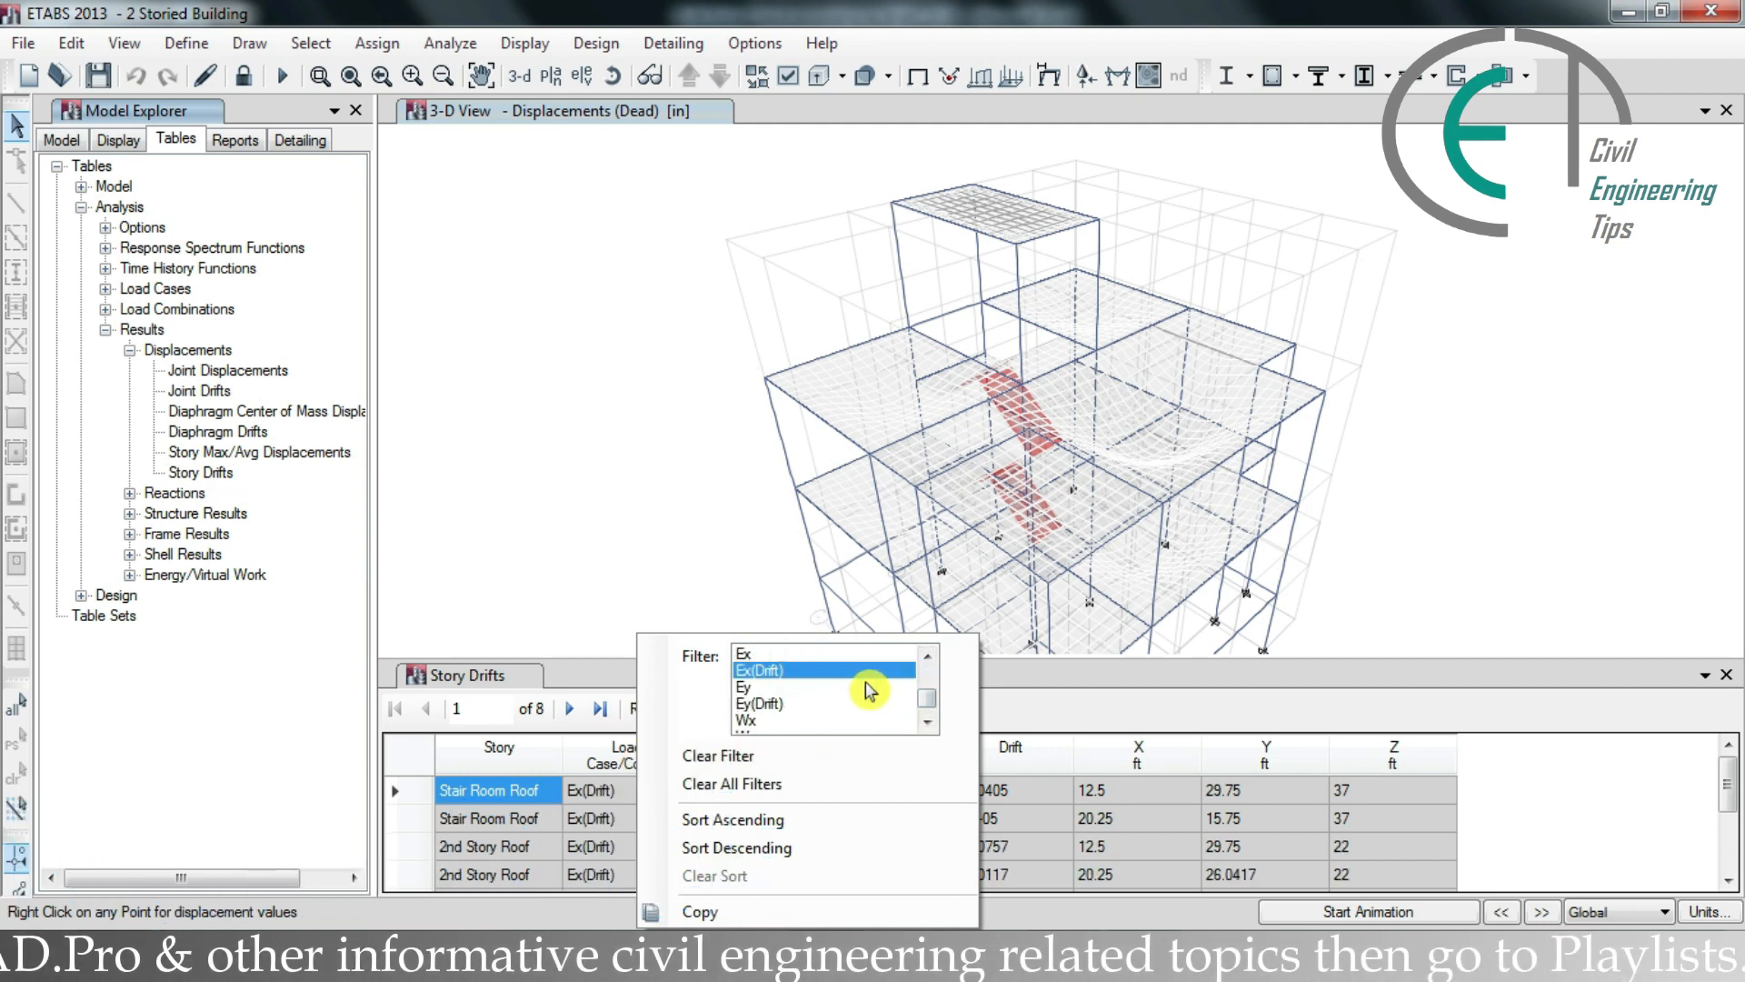
pyautogui.click(1010, 712)
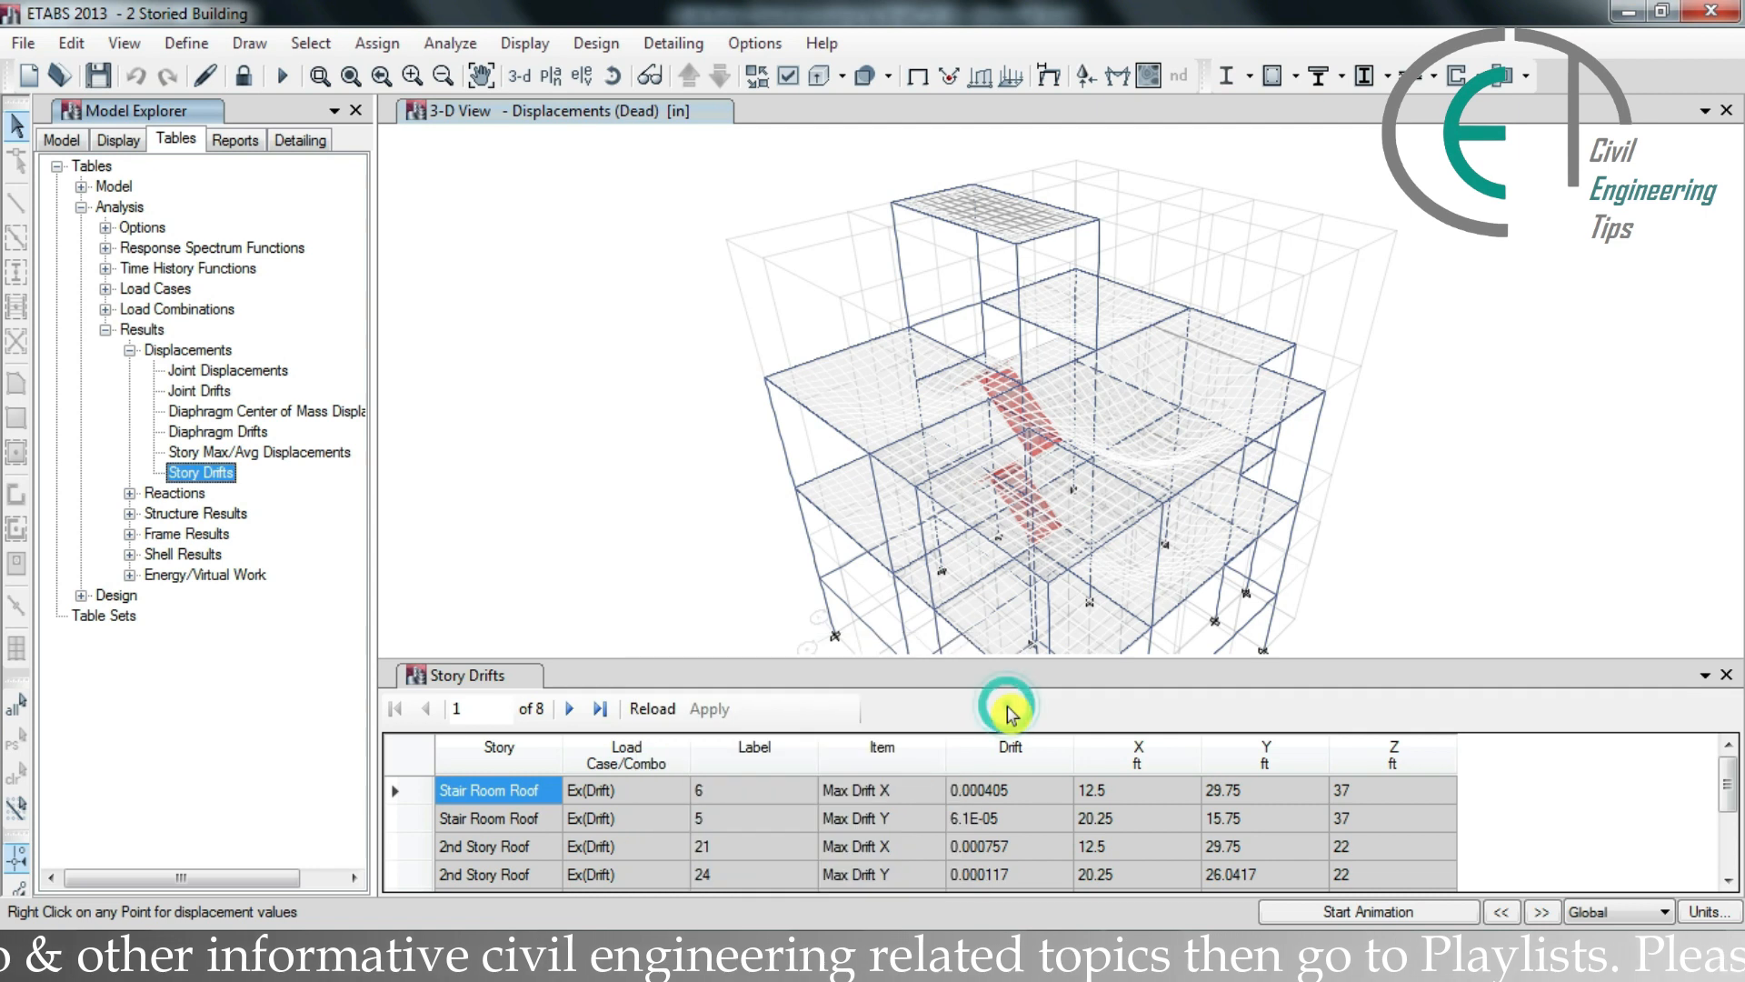
pyautogui.rightClick(886, 766)
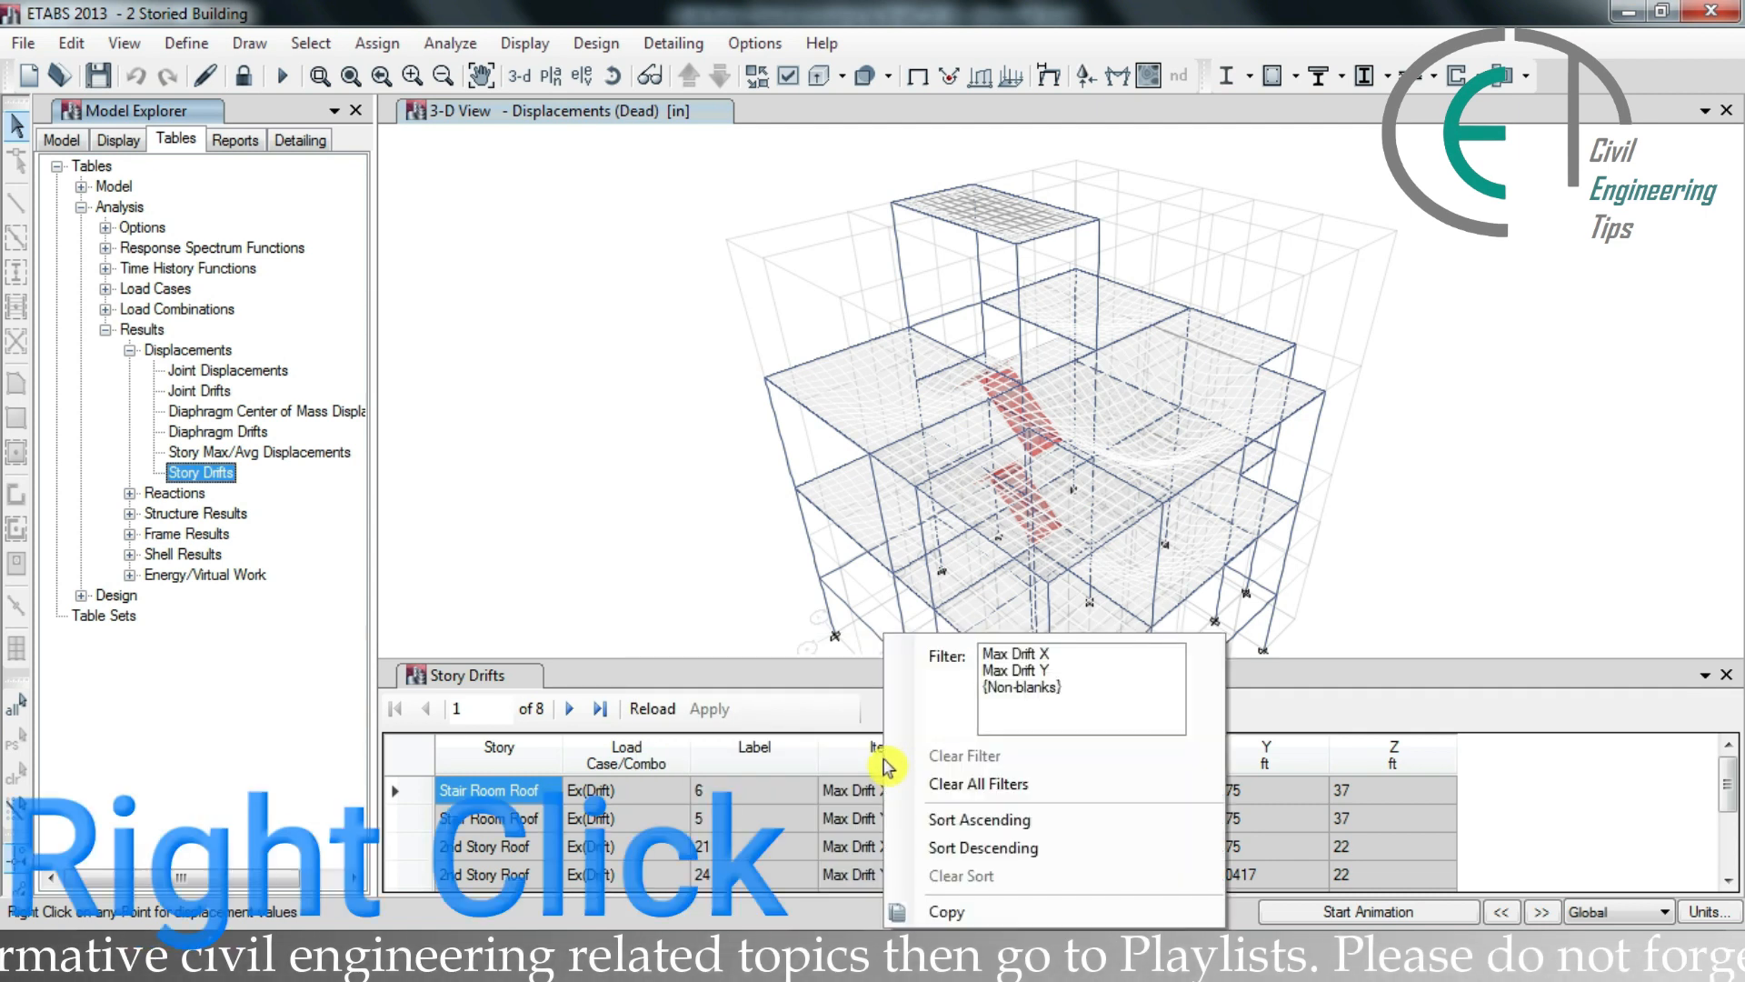
pyautogui.click(1027, 654)
pyautogui.click(1259, 711)
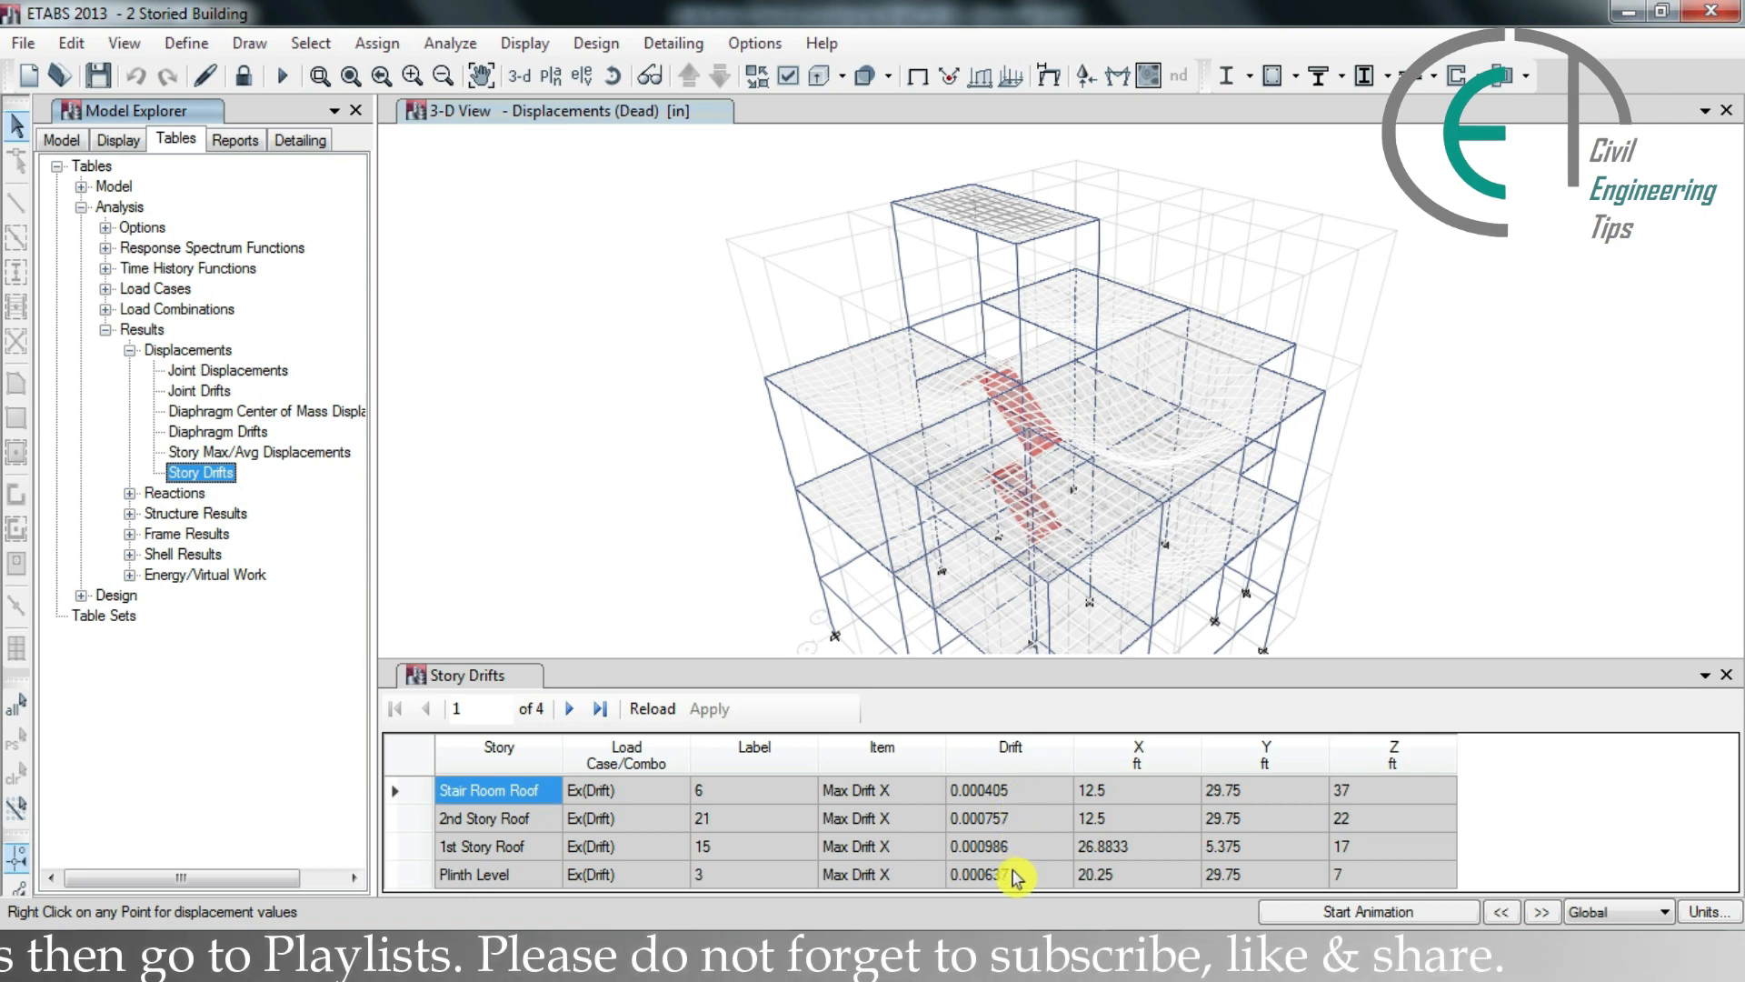
# Step: Copy the four Drift values into the Excel X-direction Drift Ratio column from B10, then add cell borders and centre them
pyautogui.moveTo(1013, 791); pyautogui.dragTo(1016, 873)
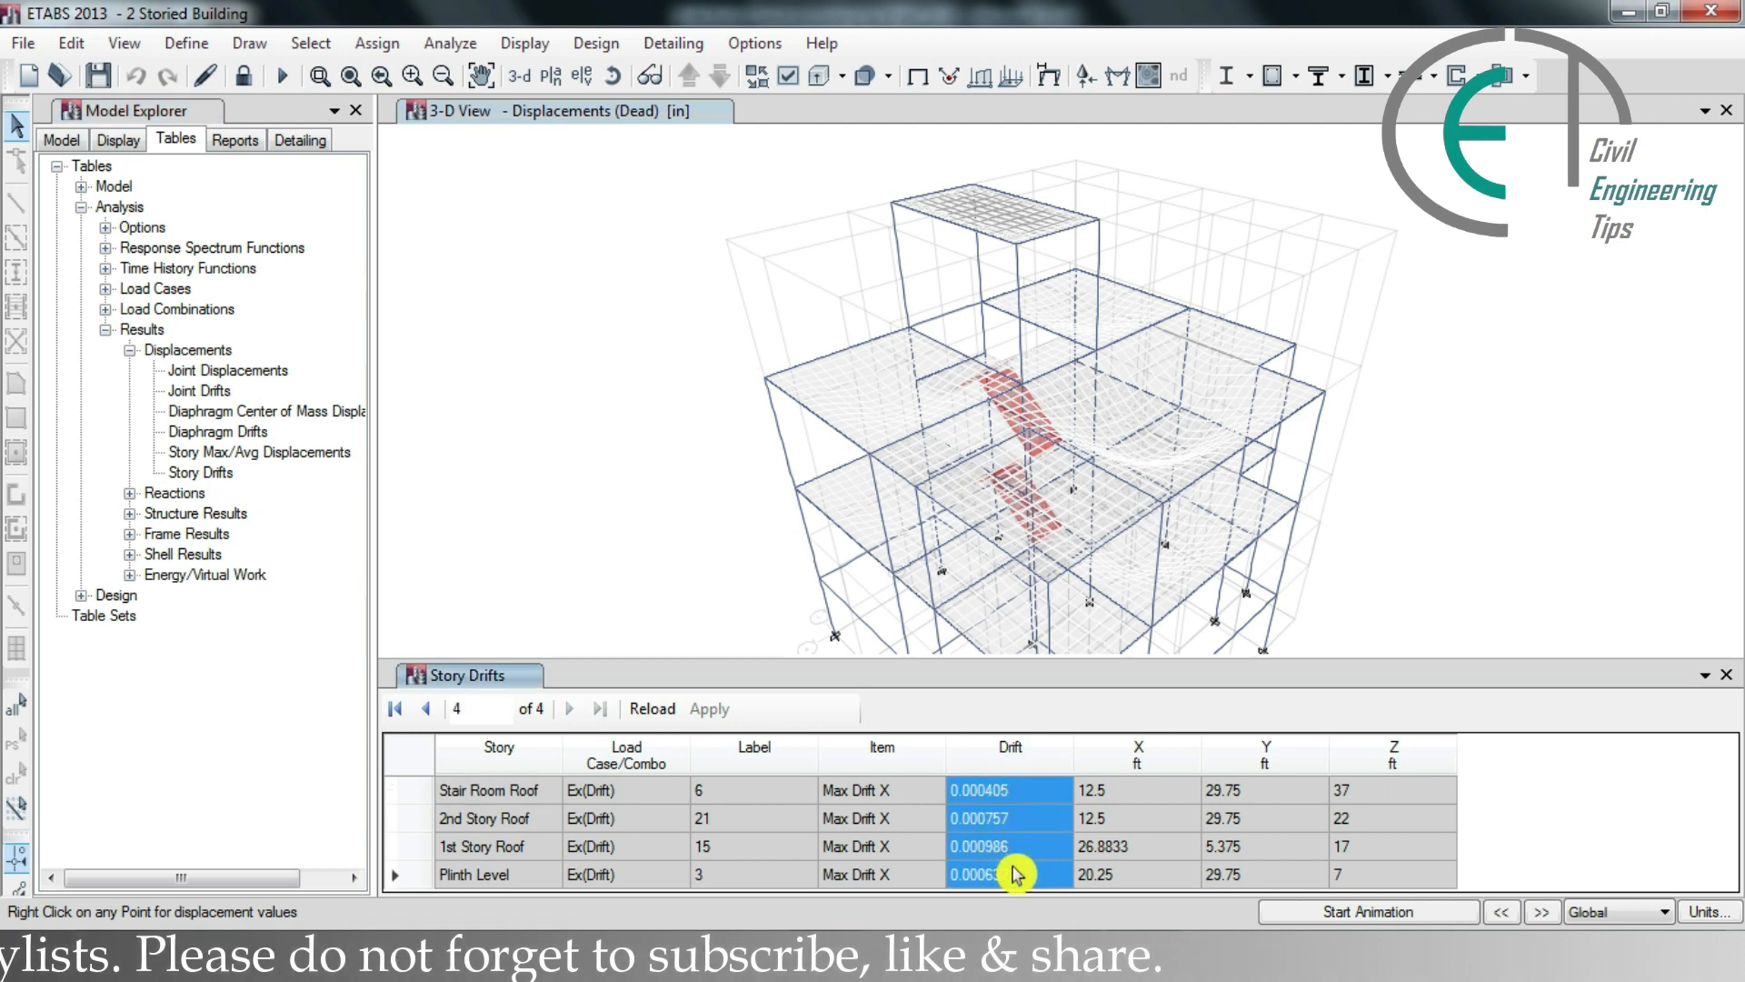
pyautogui.rightClick(1016, 874)
pyautogui.click(1059, 863)
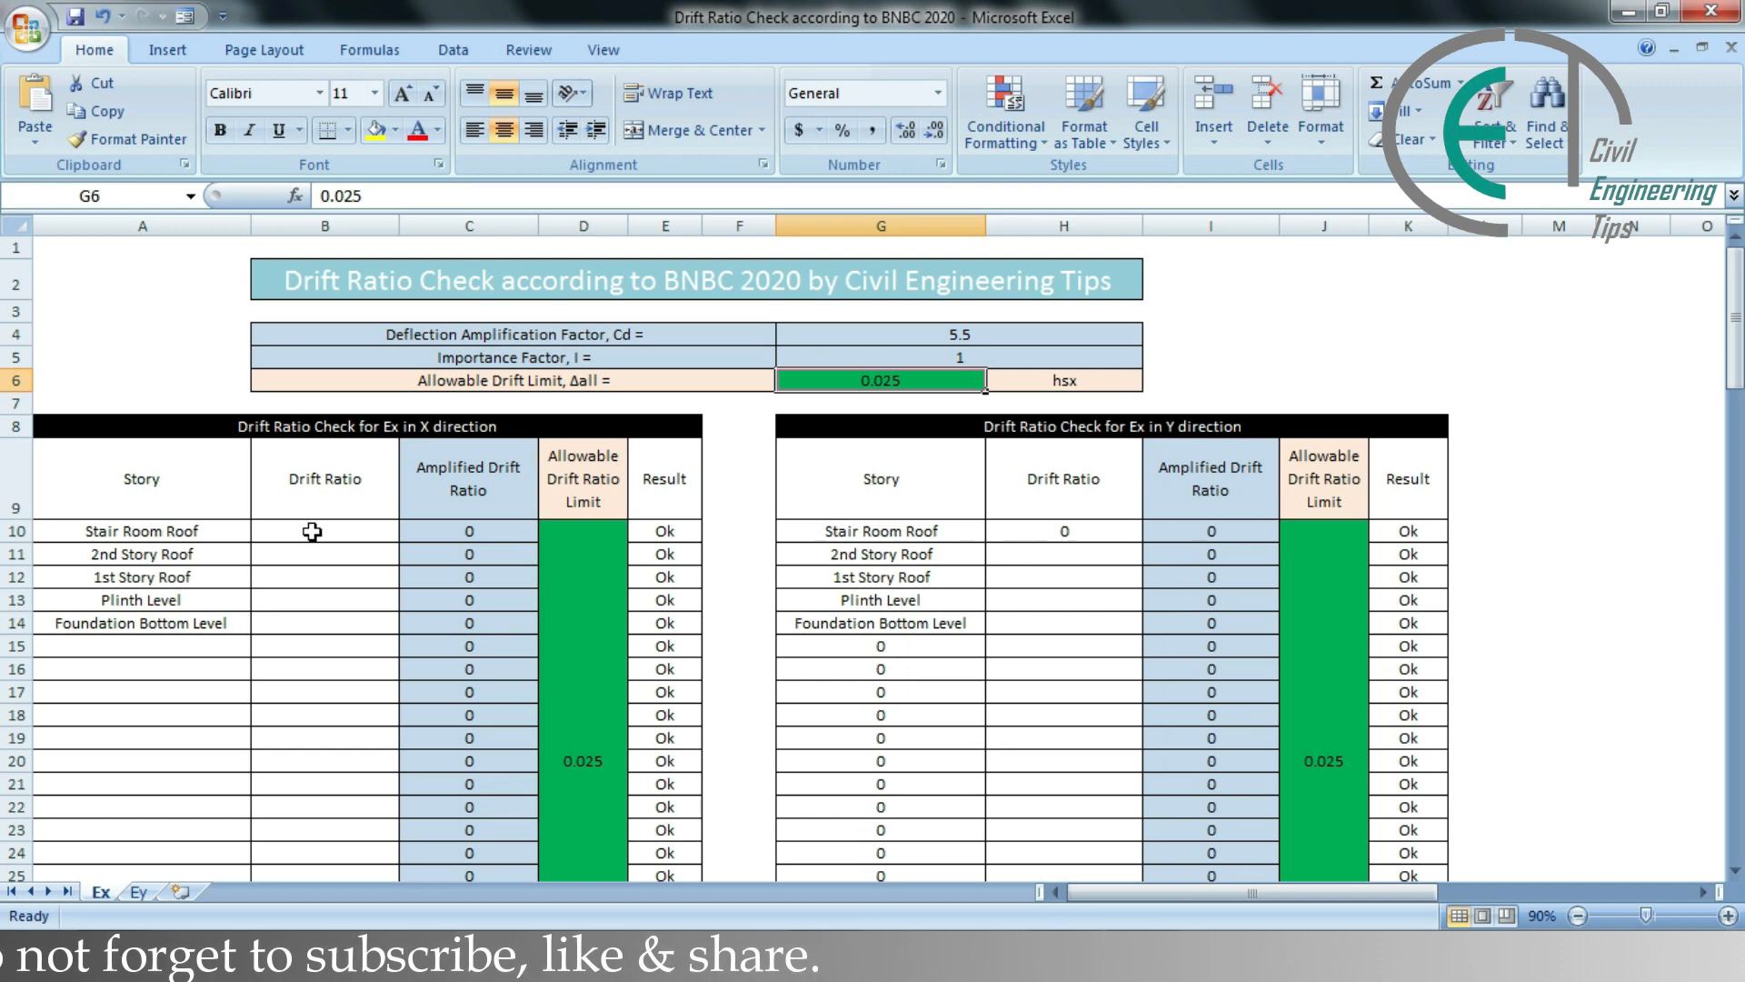
pyautogui.click(312, 531)
pyautogui.hotkey('ctrl', 'v')
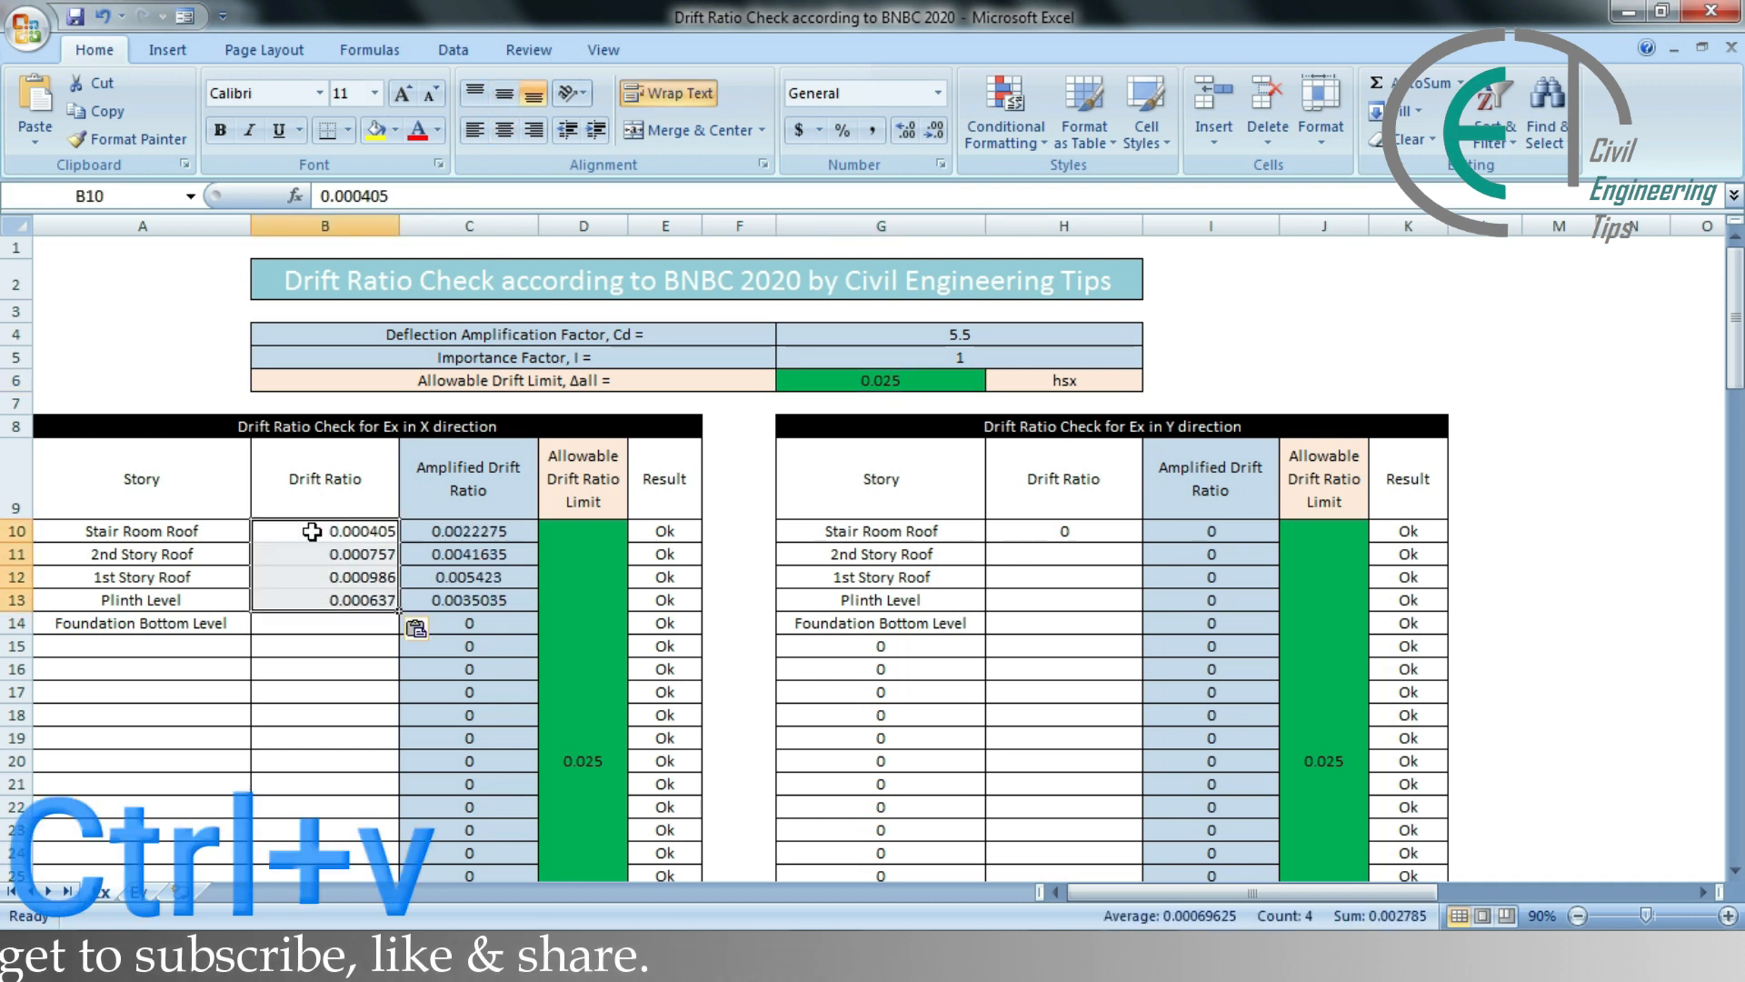
pyautogui.click(348, 130)
pyautogui.click(391, 349)
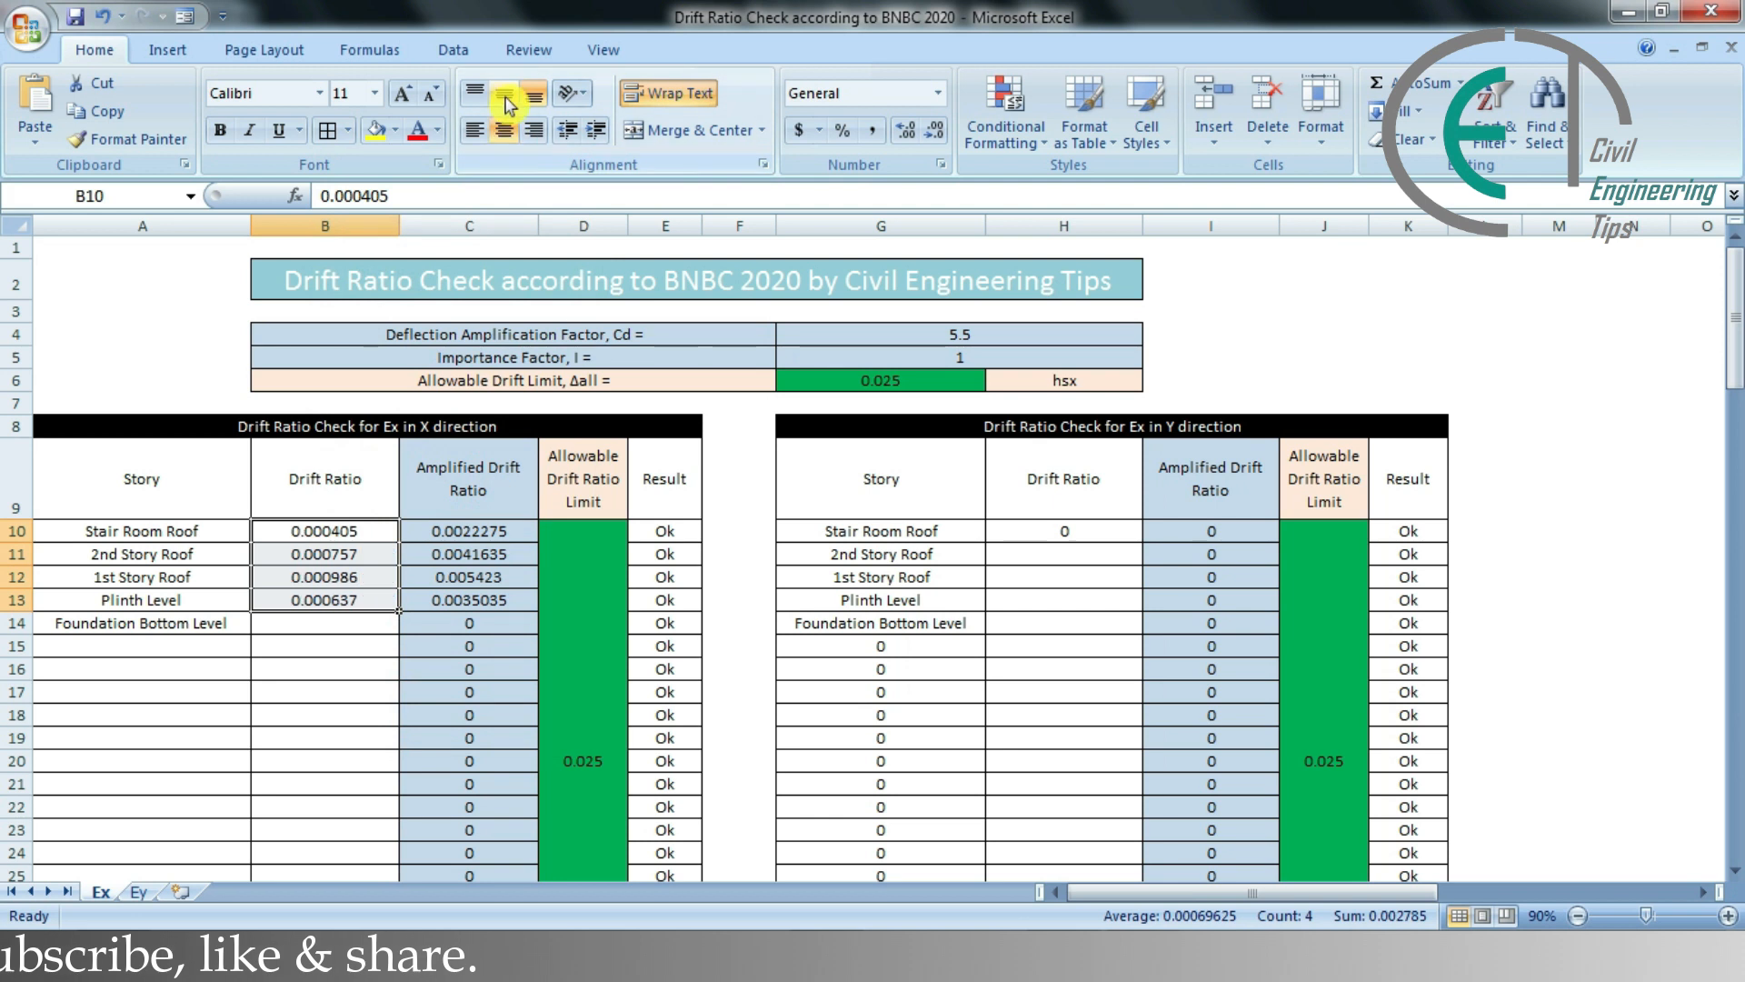
# Step: Check the amplified drift formula in C10 and enter a drift ratio of 0 for Foundation Bottom Level in the X-direction table
pyautogui.click(488, 529)
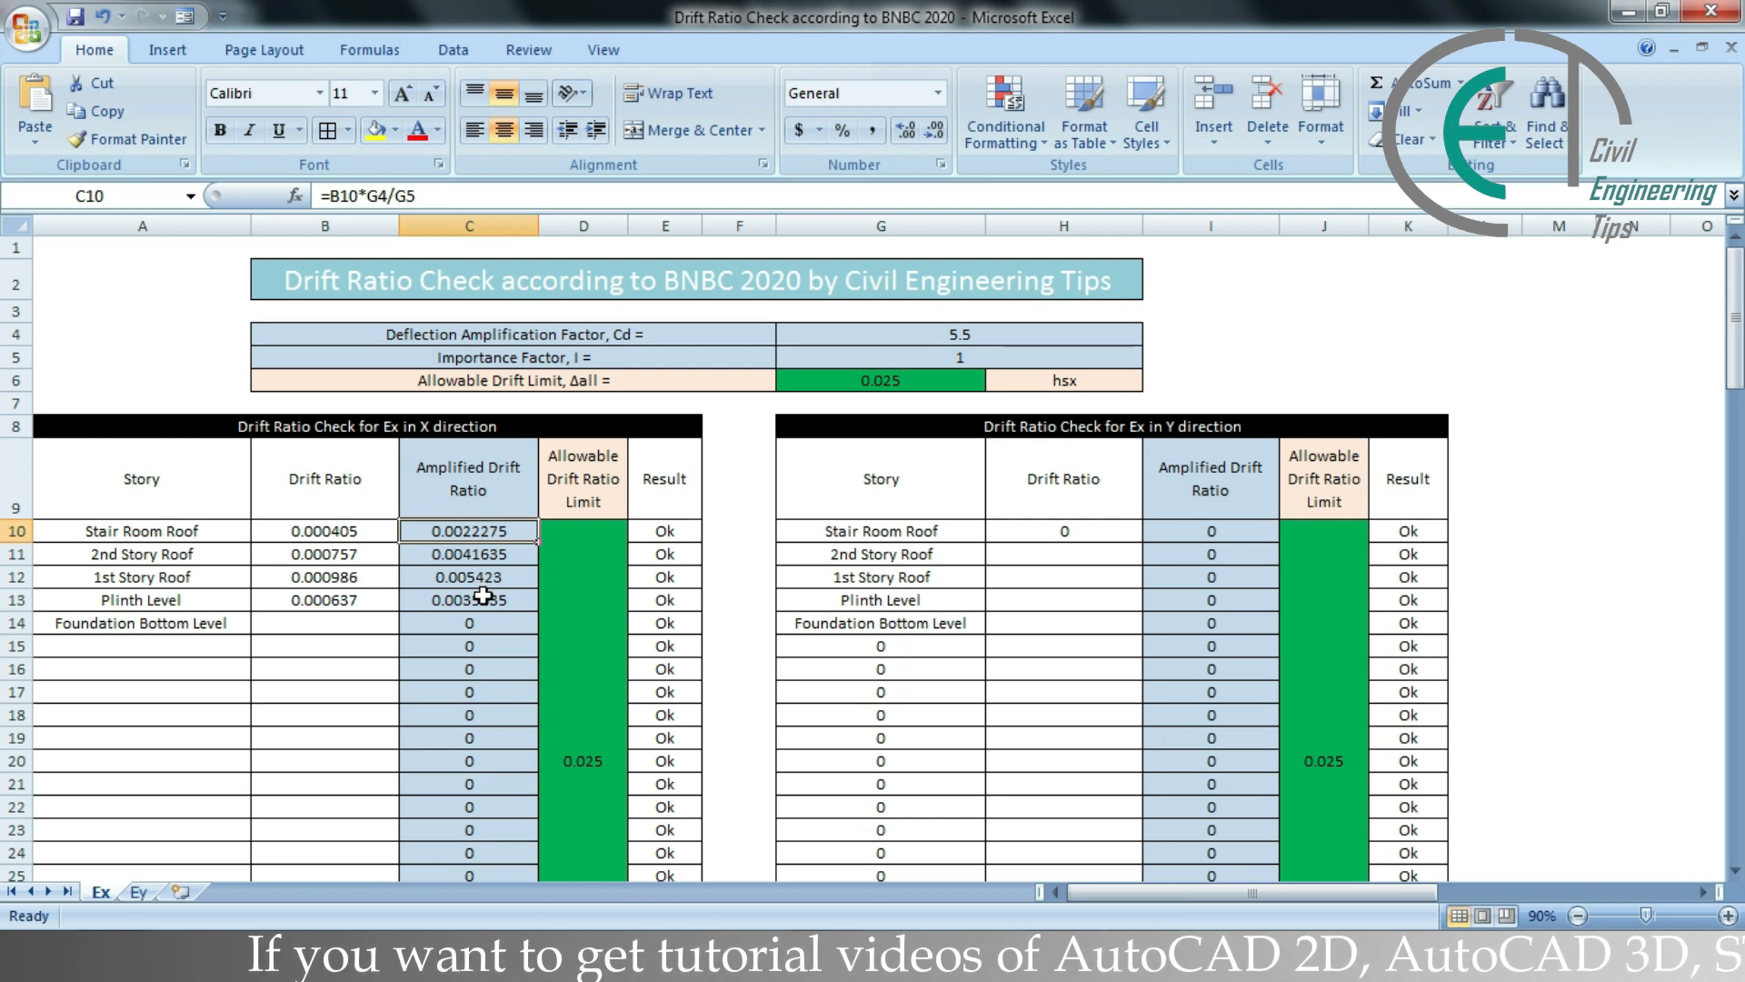
pyautogui.click(367, 623)
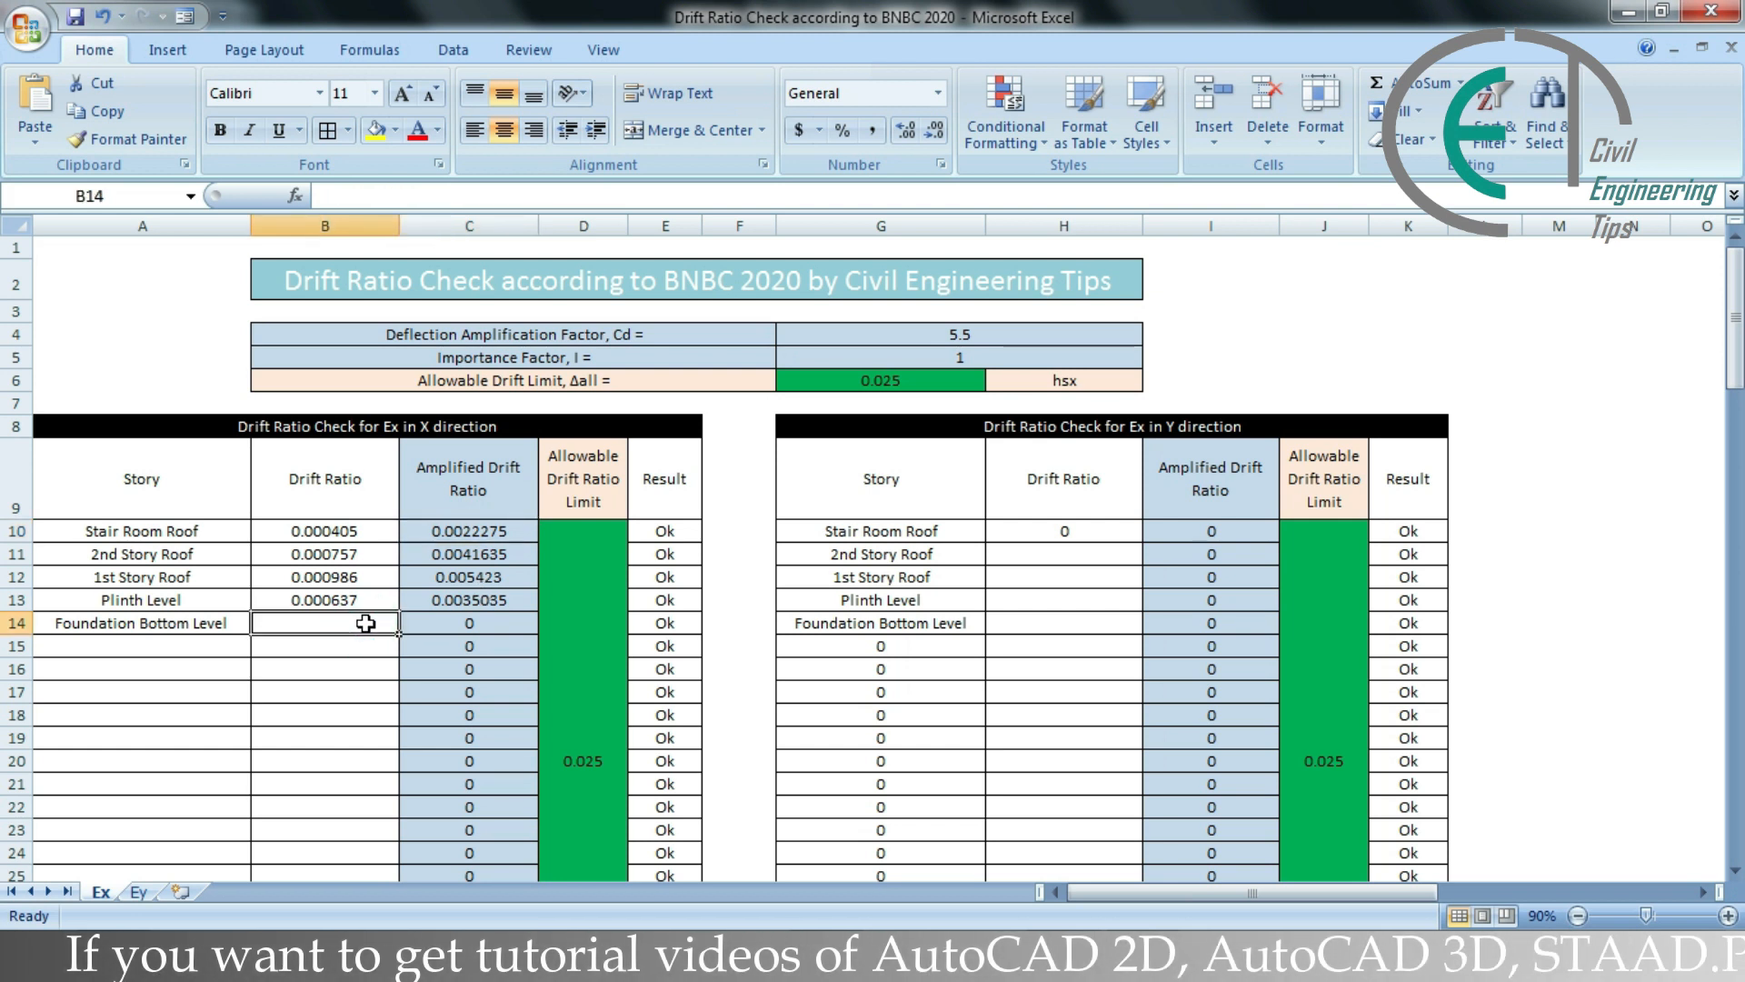
pyautogui.write('0')
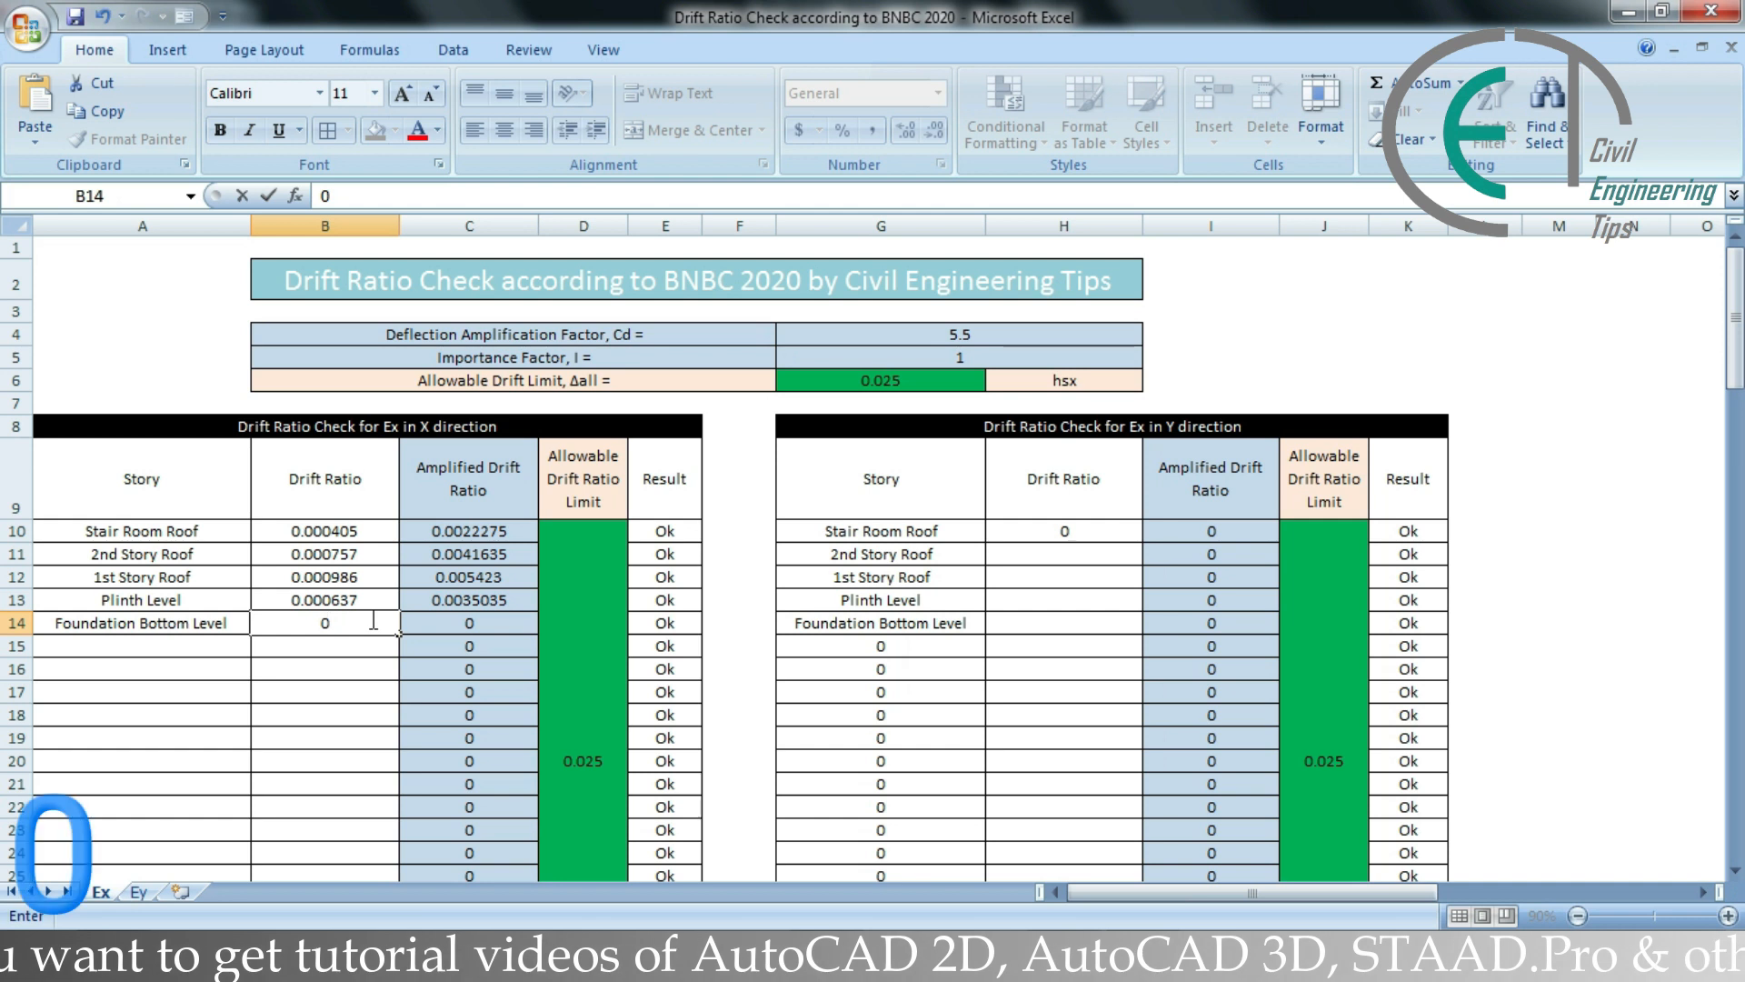
pyautogui.press('Return')
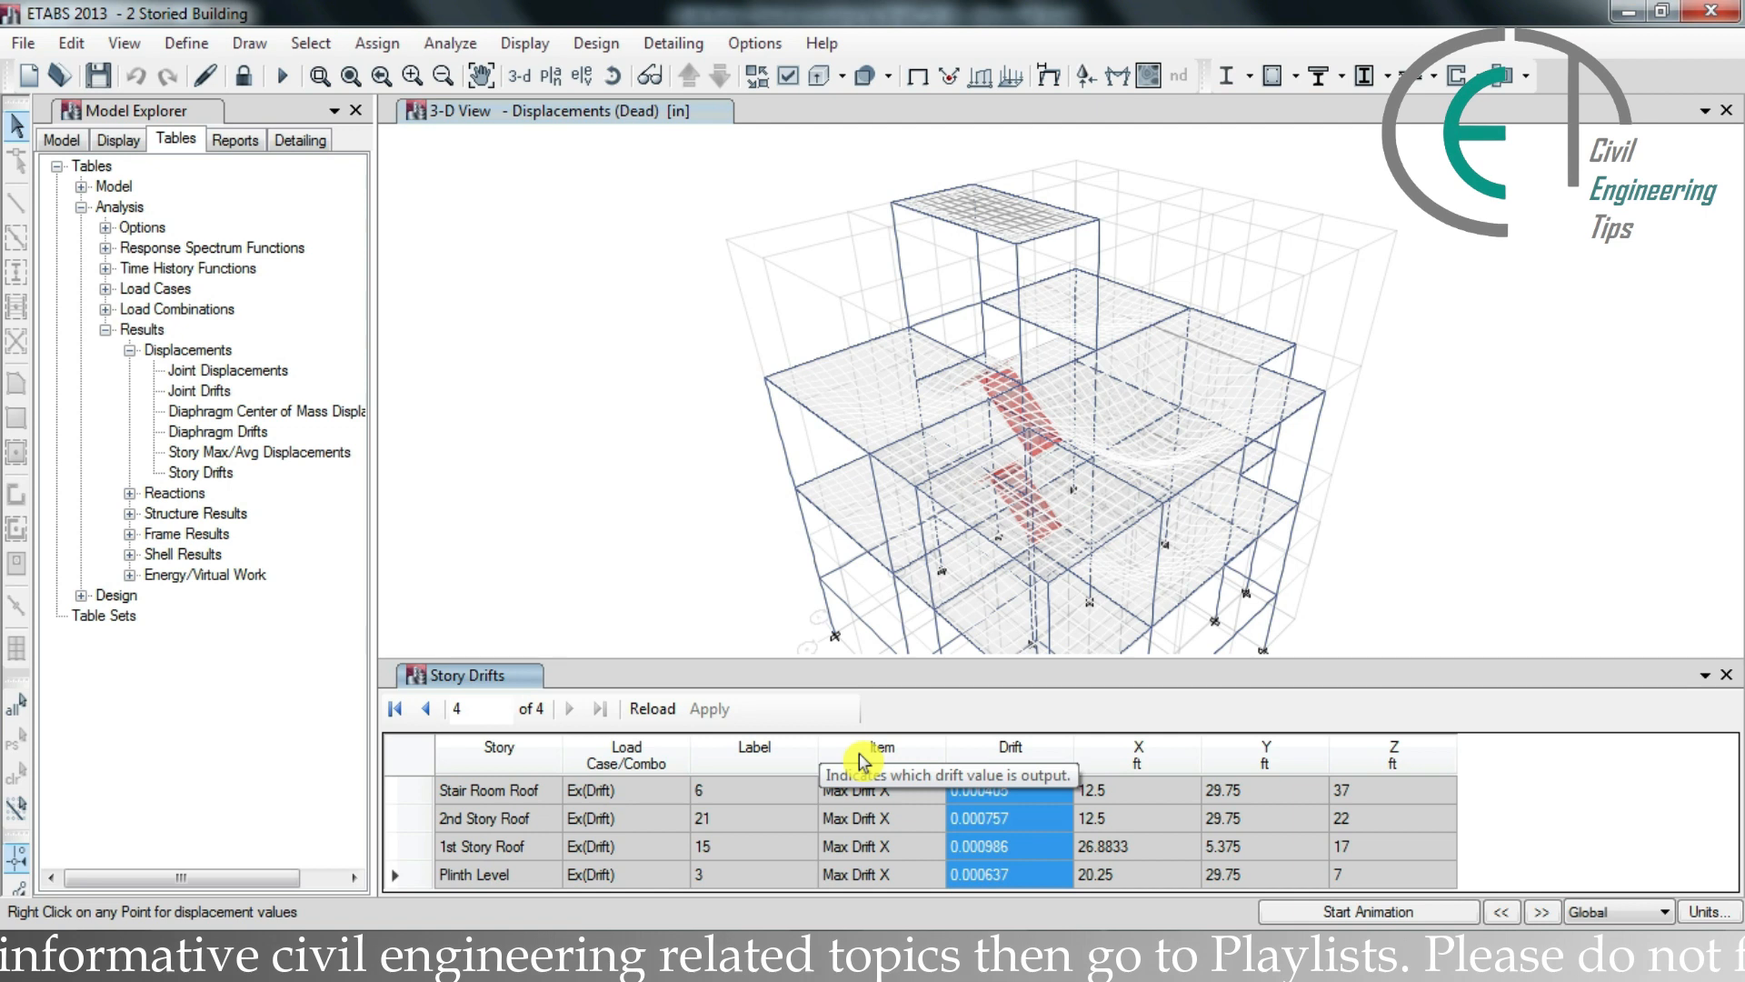
# Step: In ETABS, change the Item filter of the Story Drifts table to Max Drift Y
pyautogui.rightClick(863, 762)
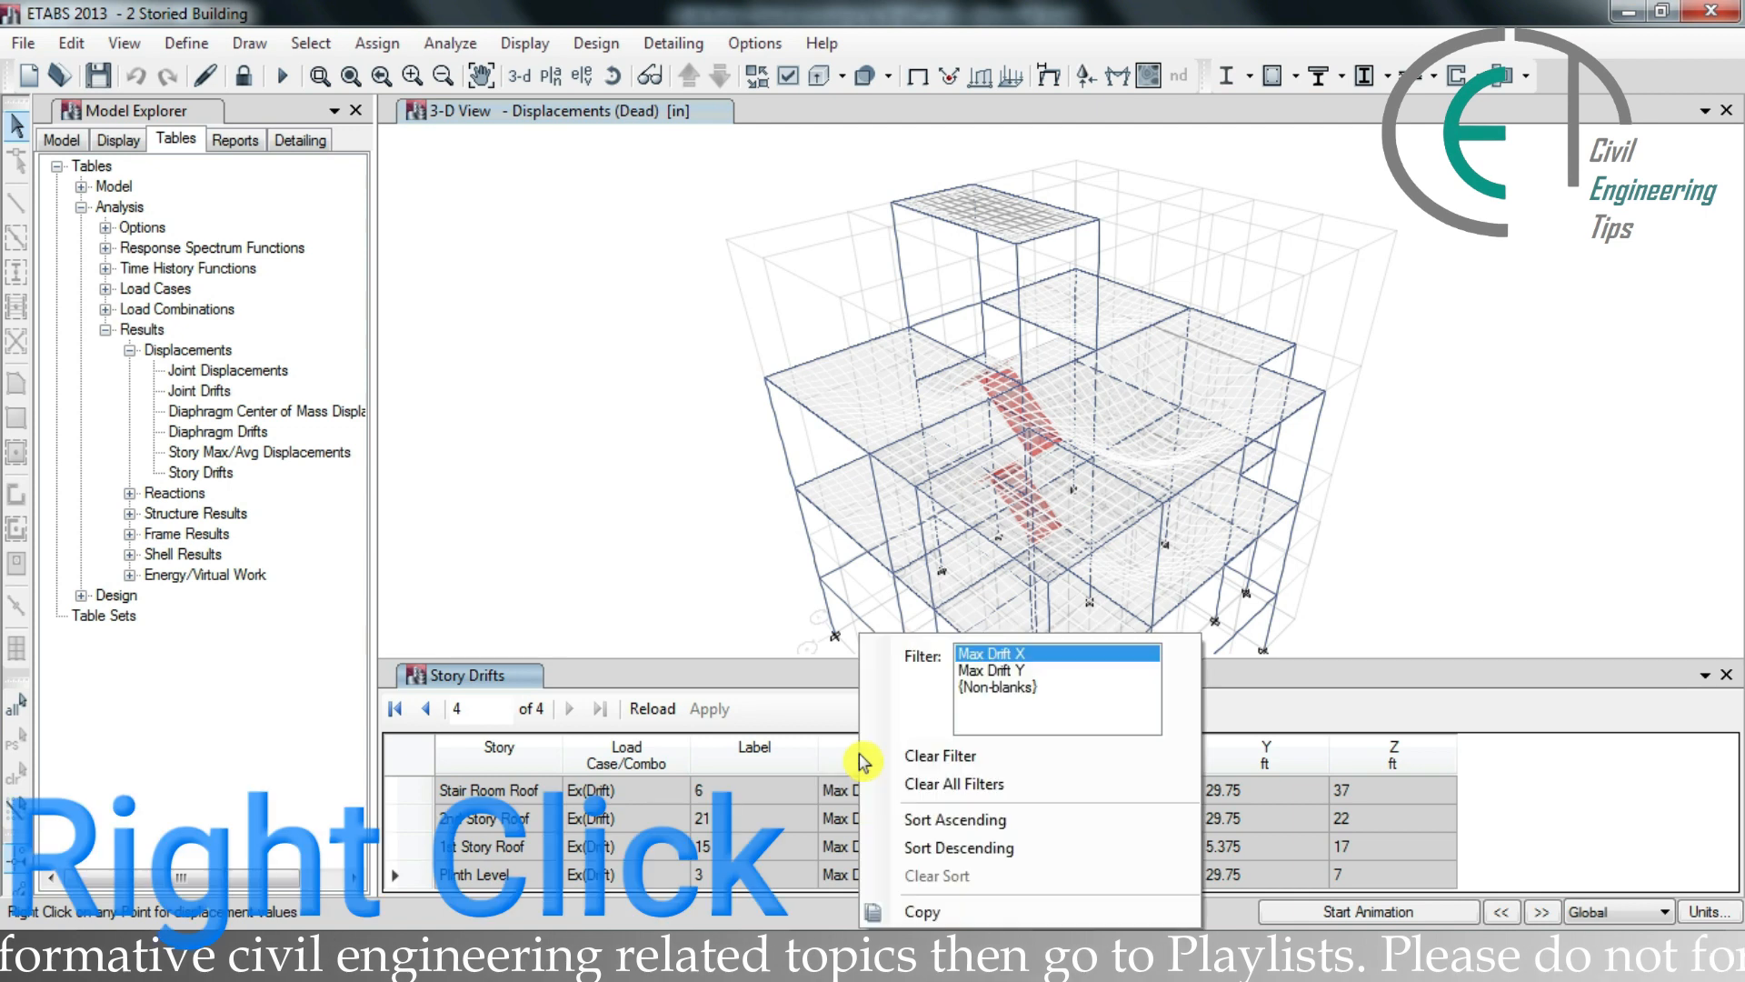
pyautogui.click(969, 671)
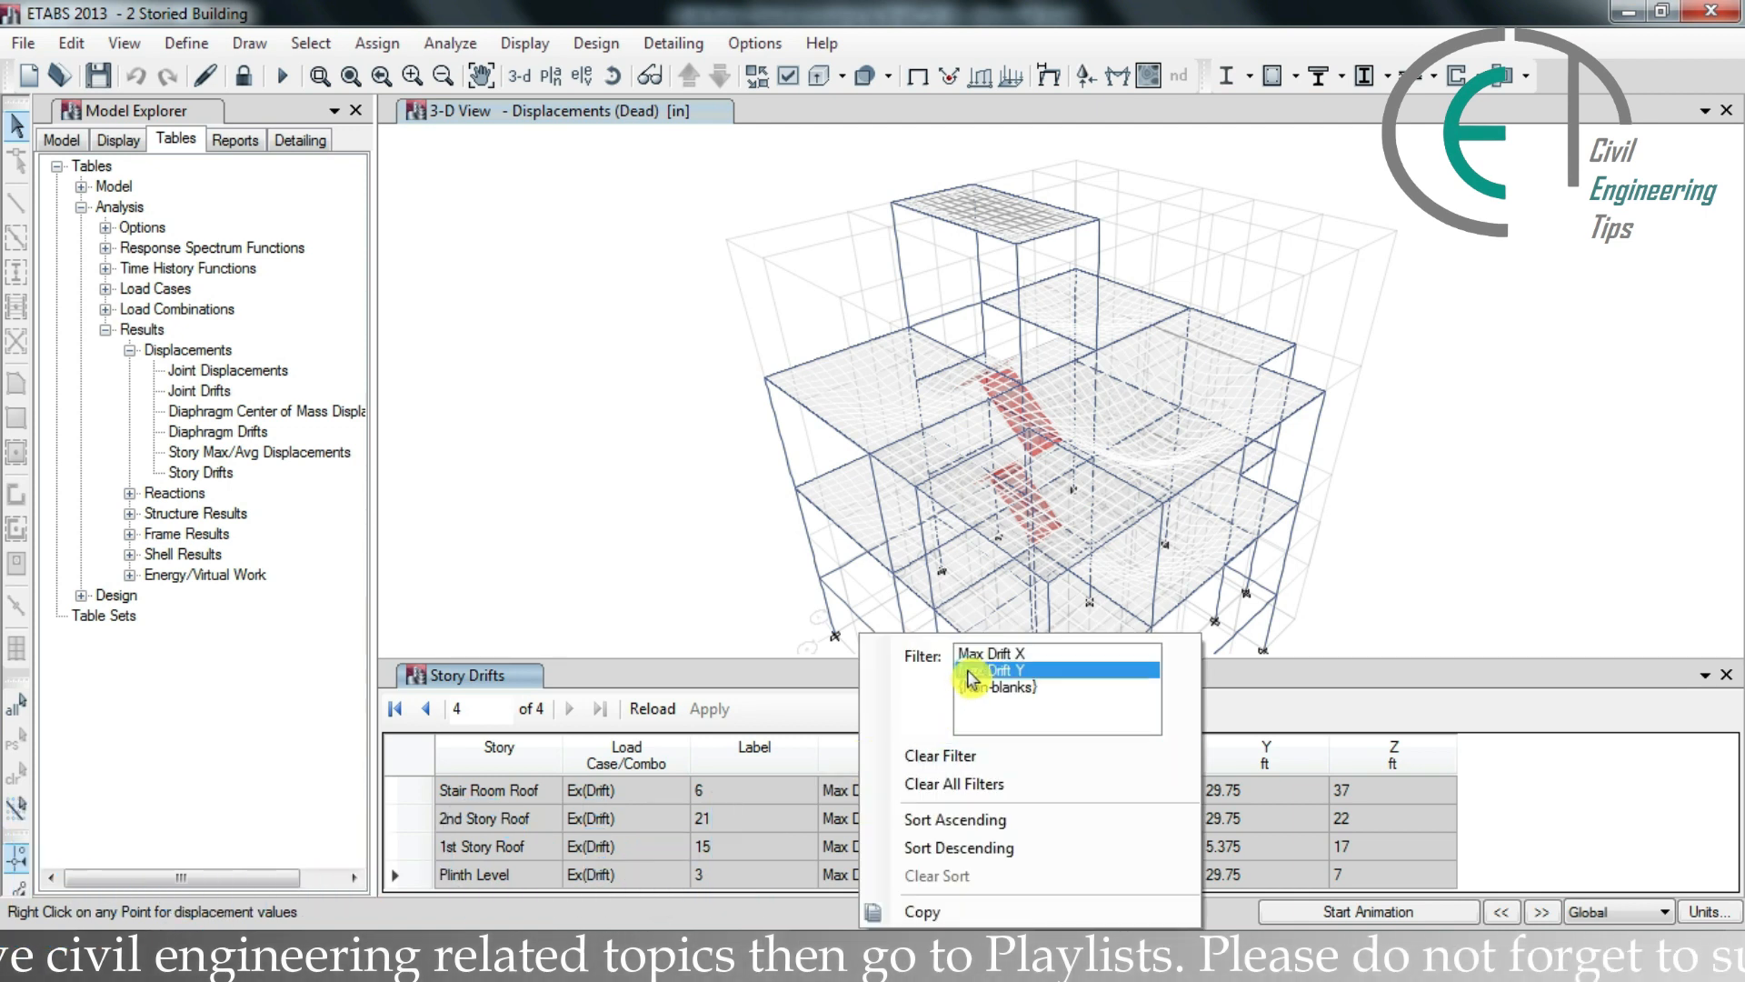
pyautogui.click(1219, 715)
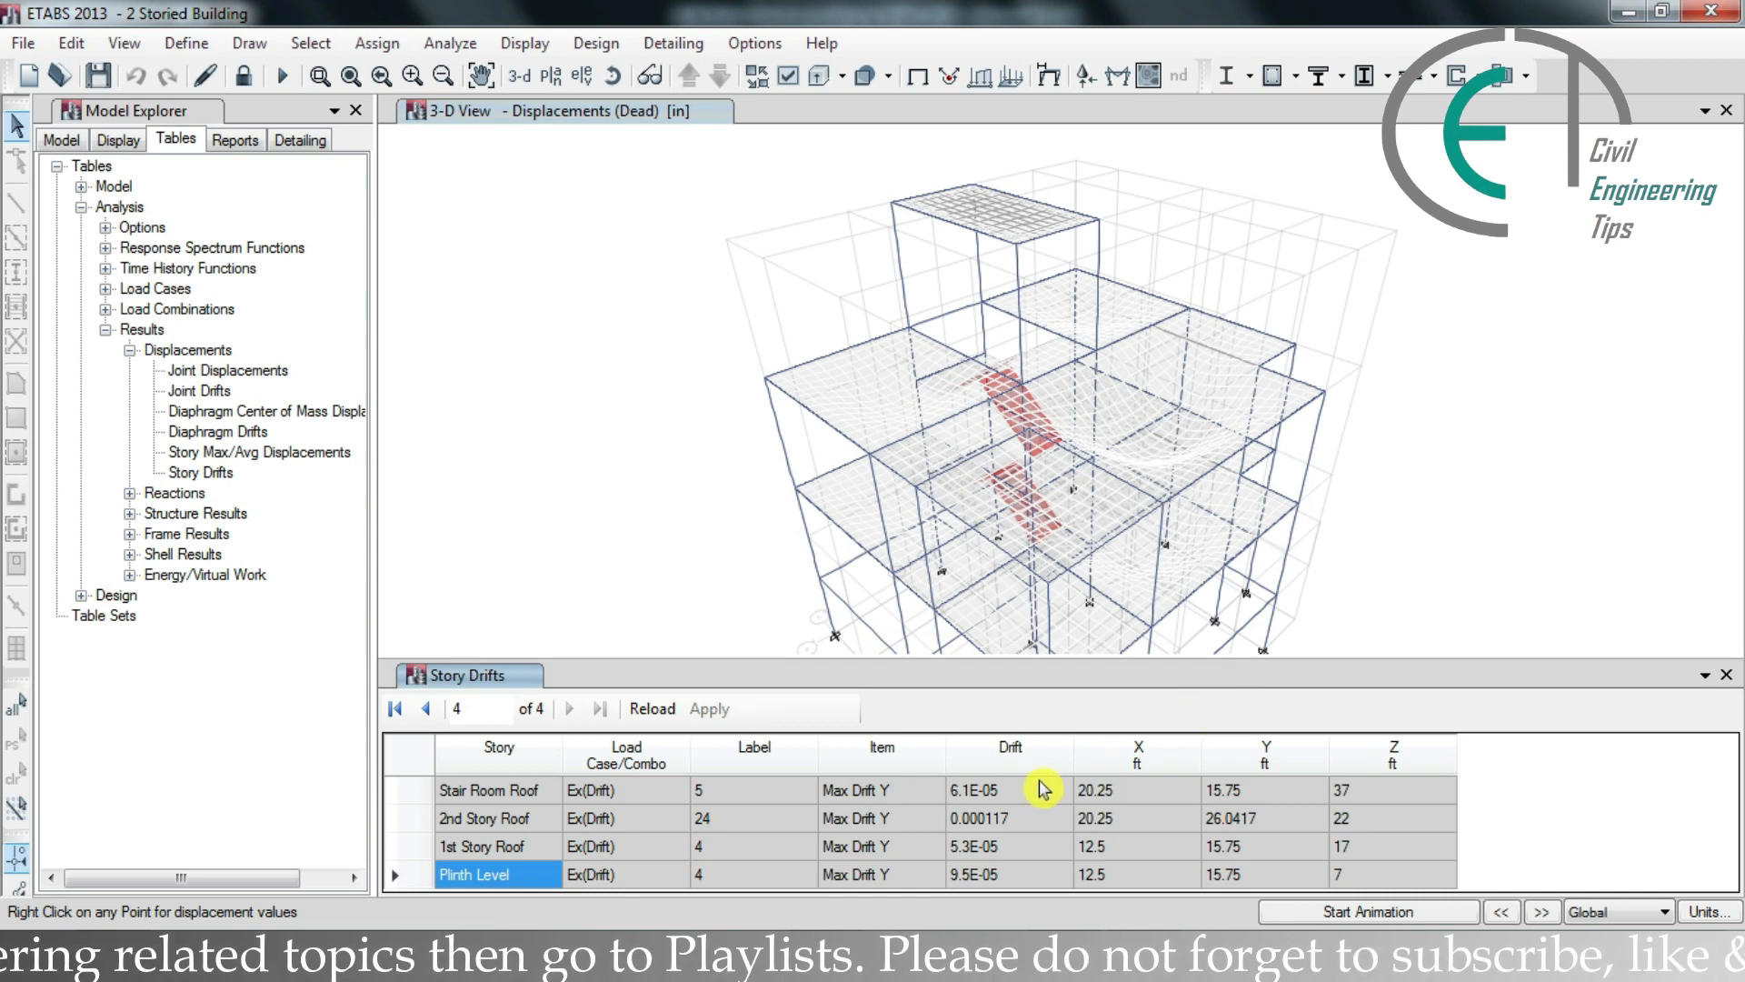
# Step: Copy the four Max Drift Y values into the Y-direction Drift Ratio column of the Excel Ex sheet, starting at H10
pyautogui.moveTo(1045, 791); pyautogui.dragTo(1033, 881)
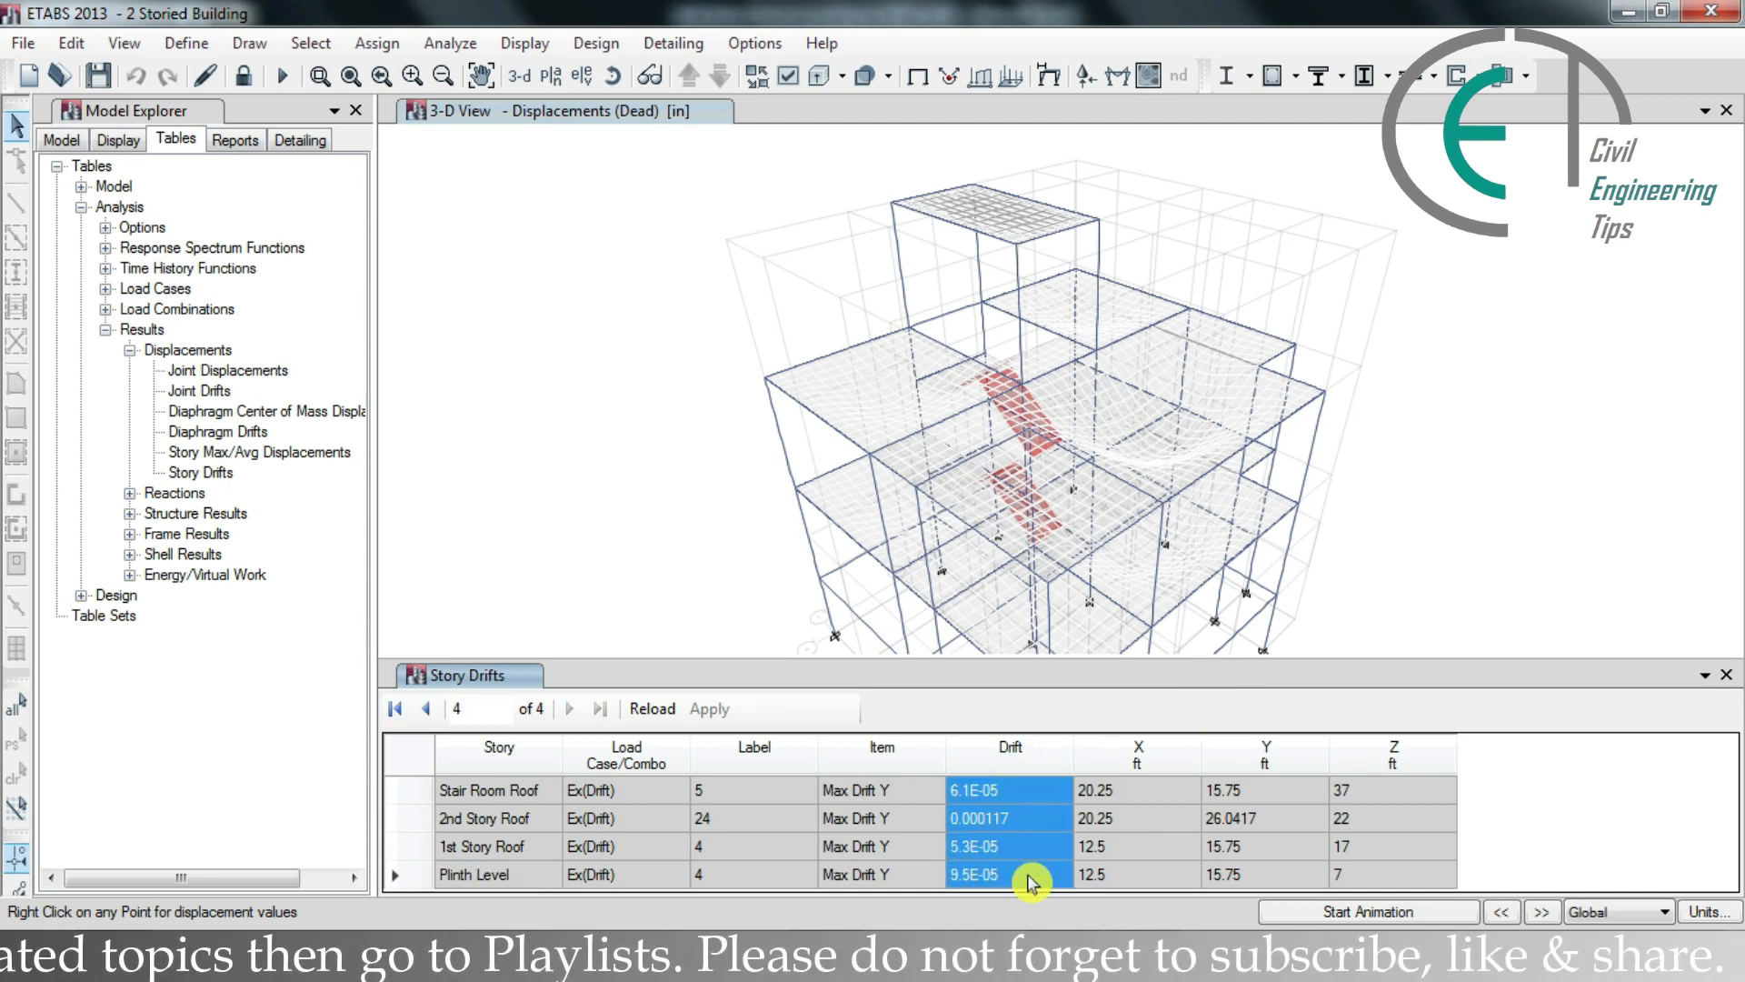
pyautogui.rightClick(1032, 881)
pyautogui.click(1087, 872)
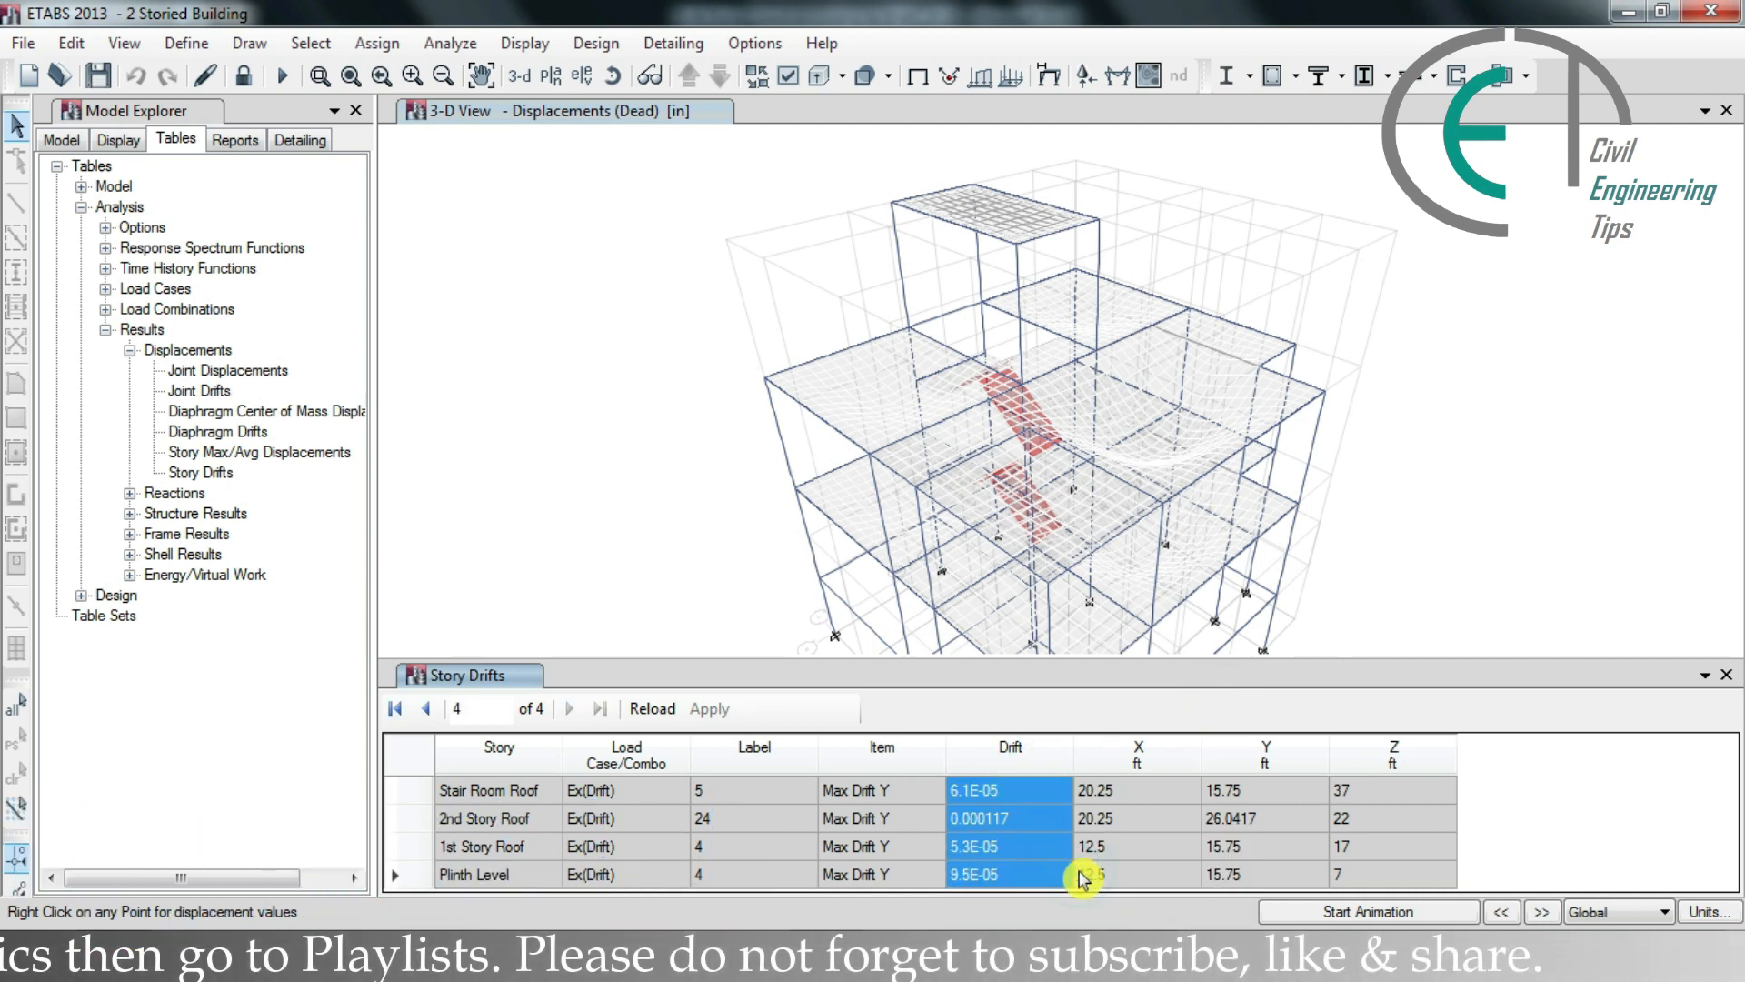
pyautogui.hotkey('alt', 'Tab')
pyautogui.click(1043, 527)
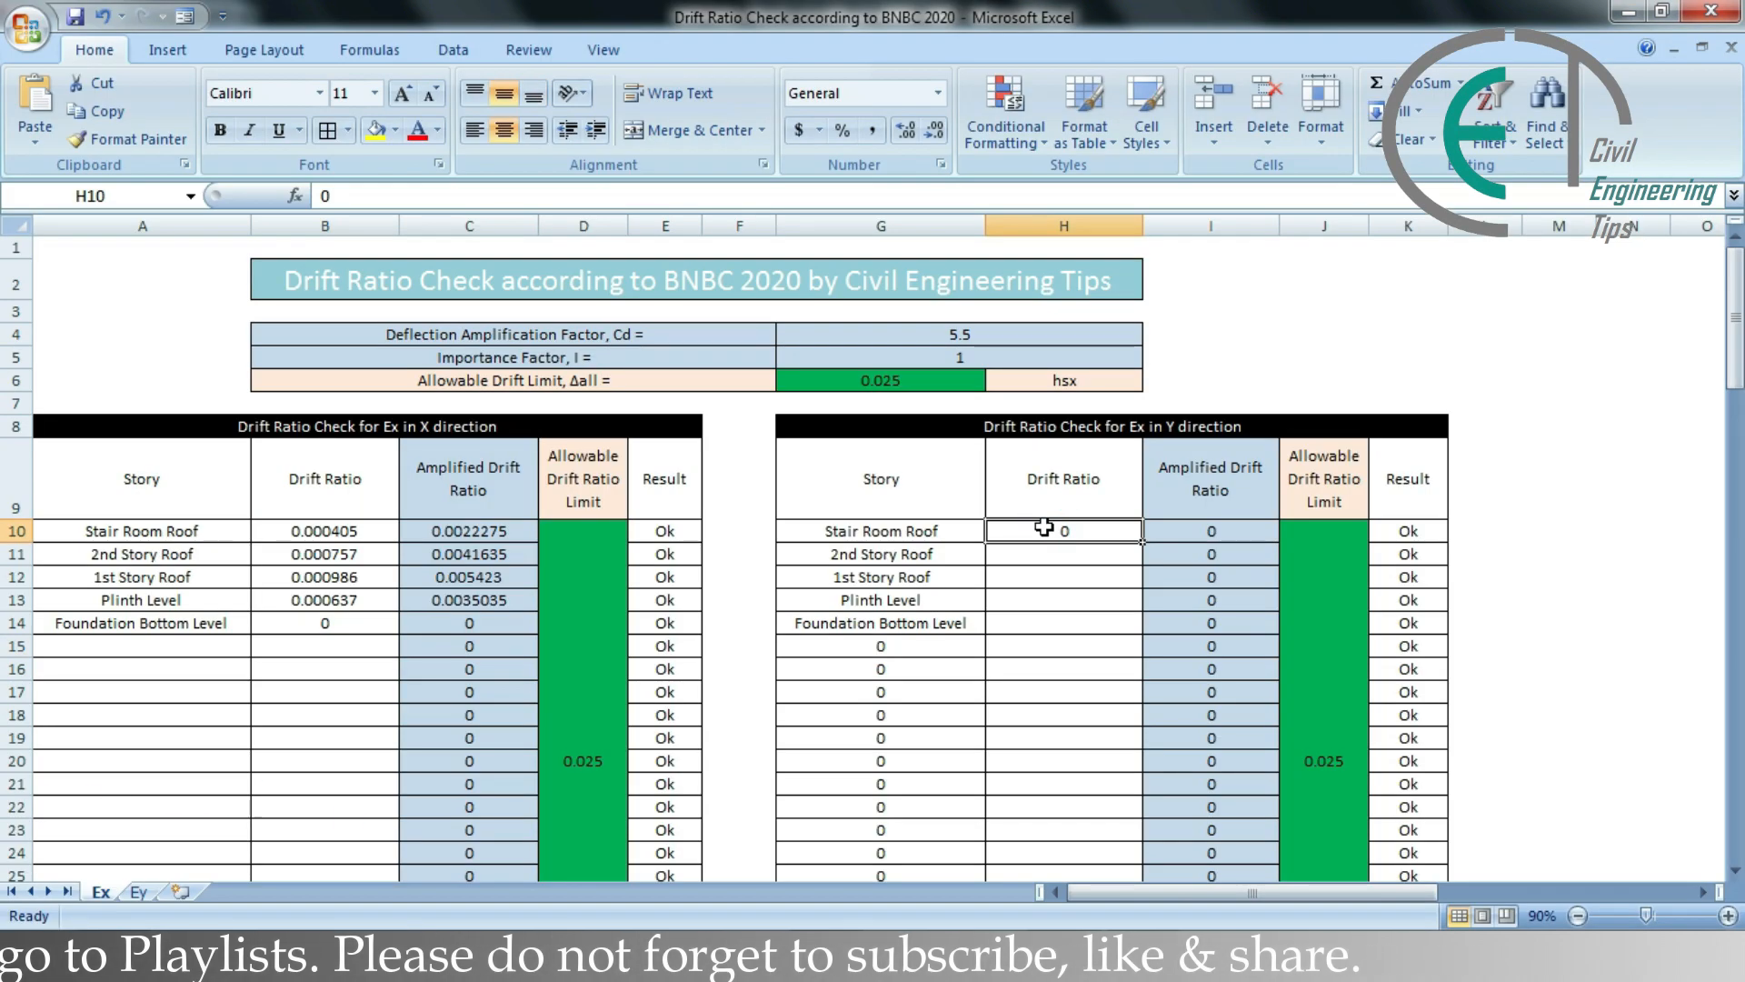
pyautogui.hotkey('ctrl', 'v')
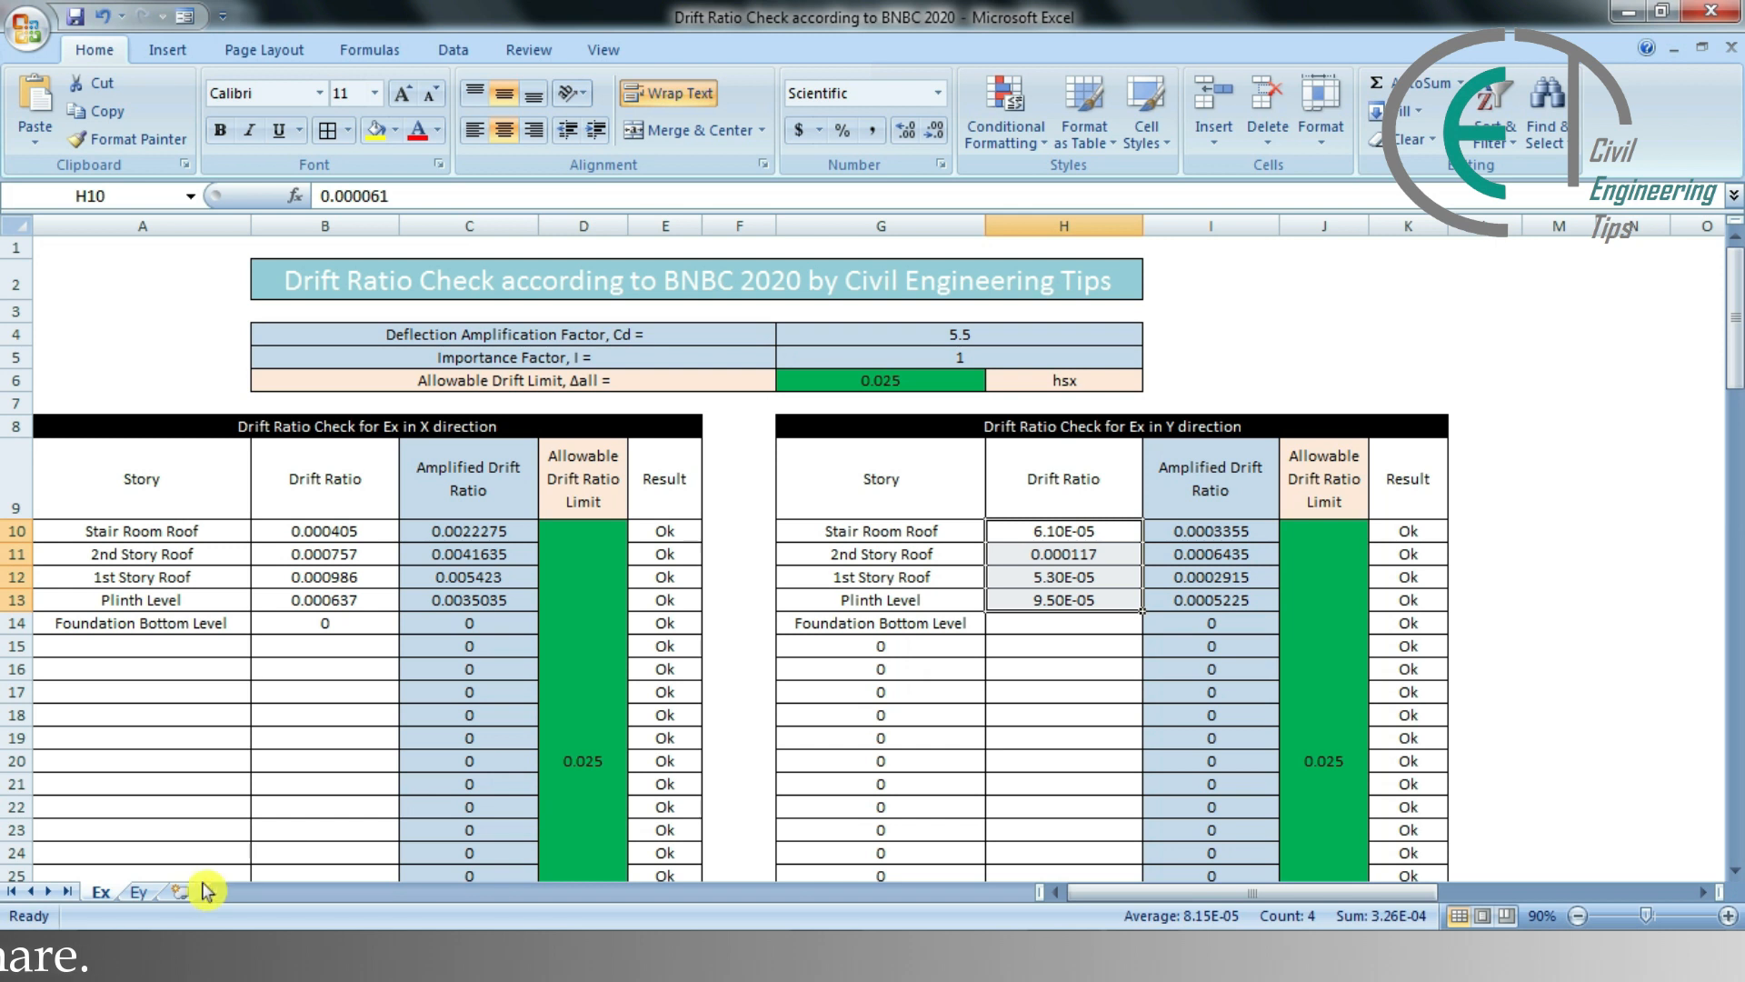
# Step: Switch the Excel workbook to the Ey sheet and filter the ETABS Story Drifts table to the Ey(Drift) load case
pyautogui.click(139, 895)
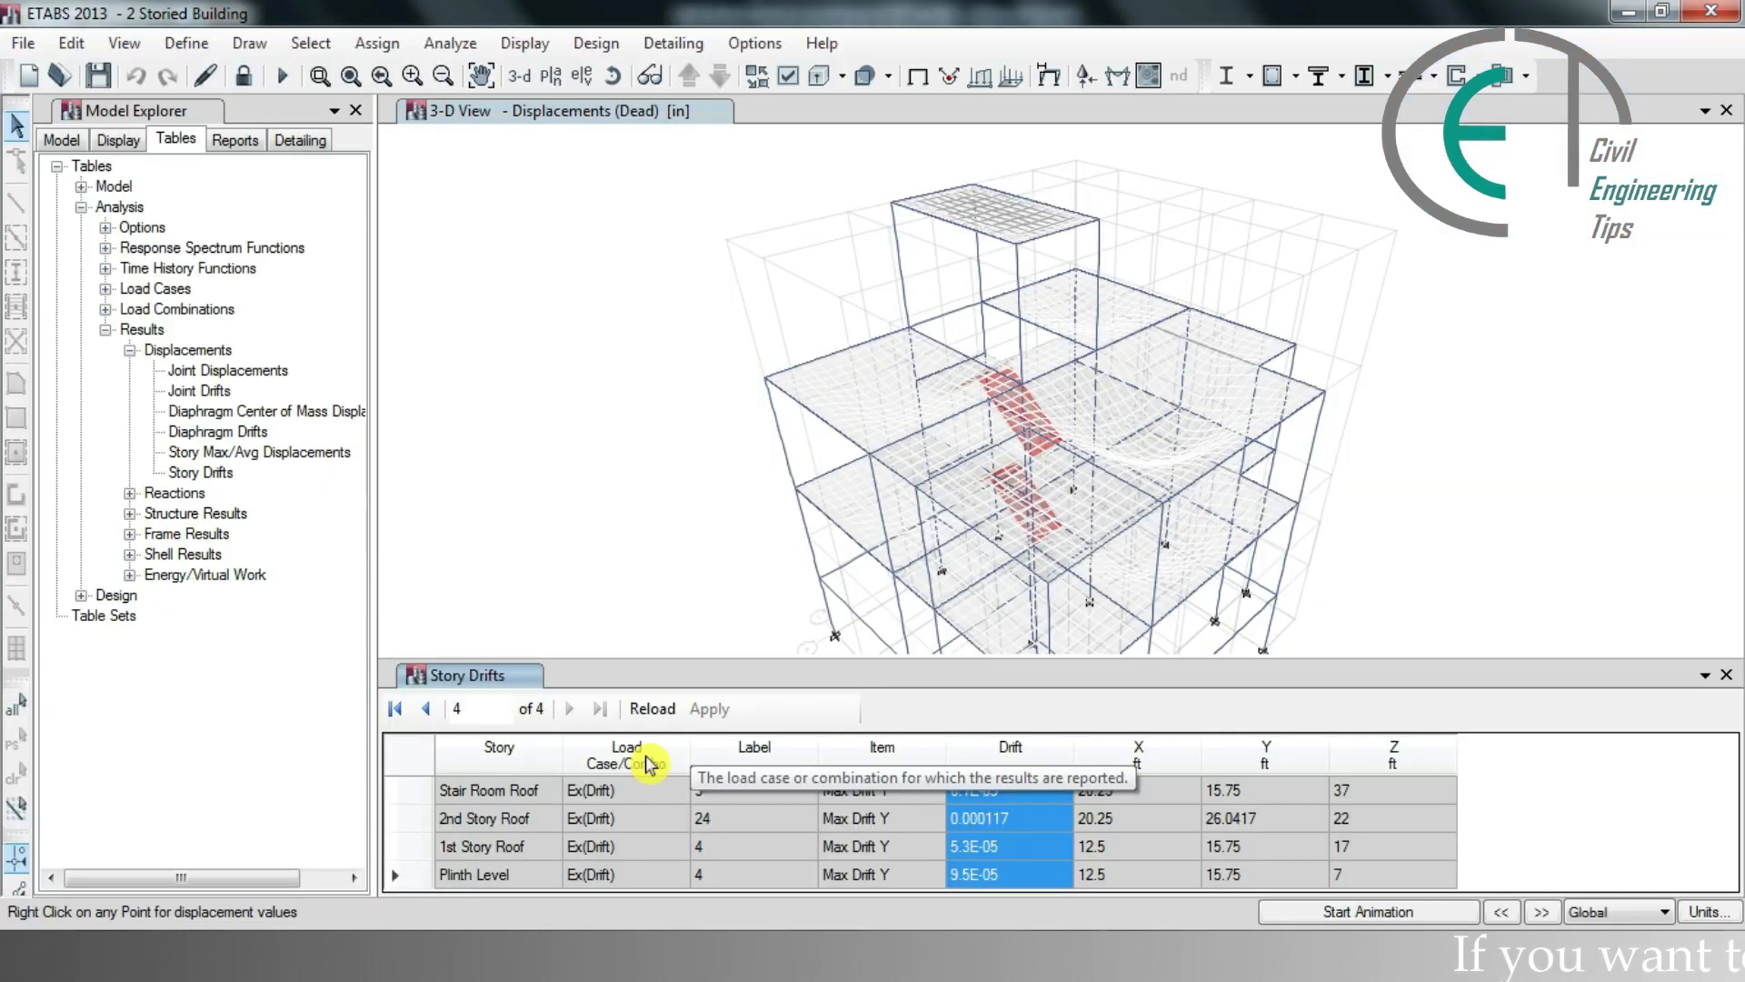
pyautogui.rightClick(649, 763)
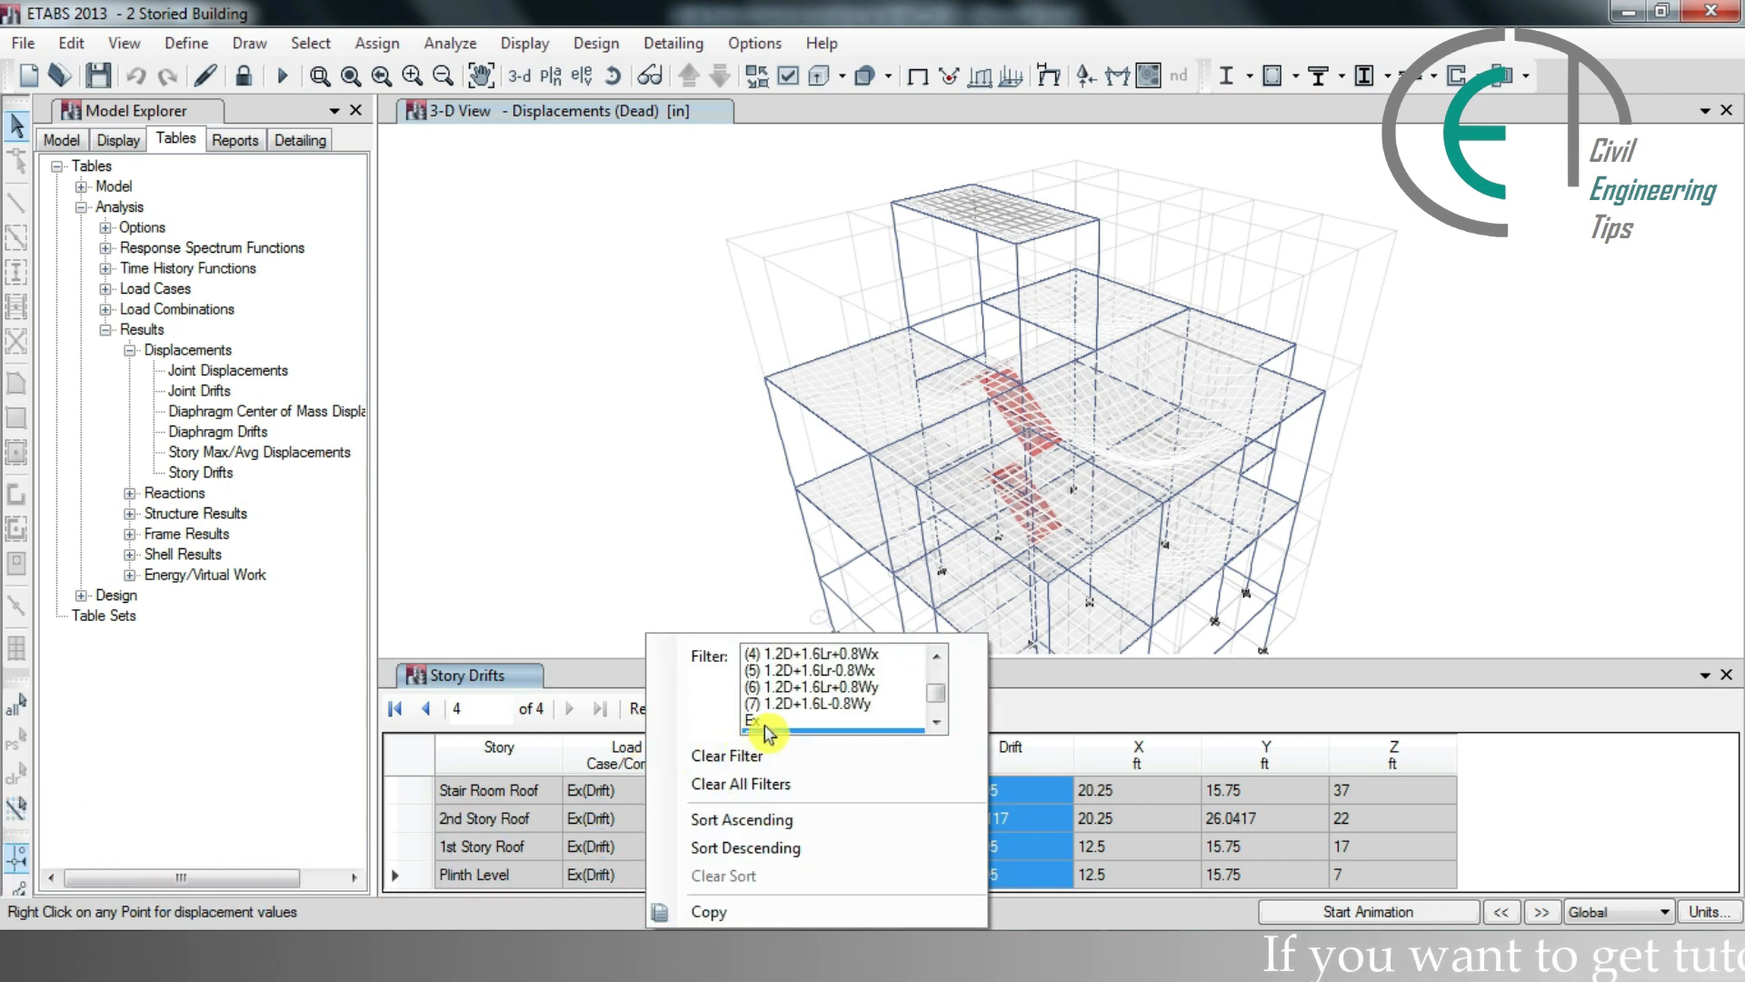
pyautogui.moveTo(935, 693); pyautogui.dragTo(904, 694)
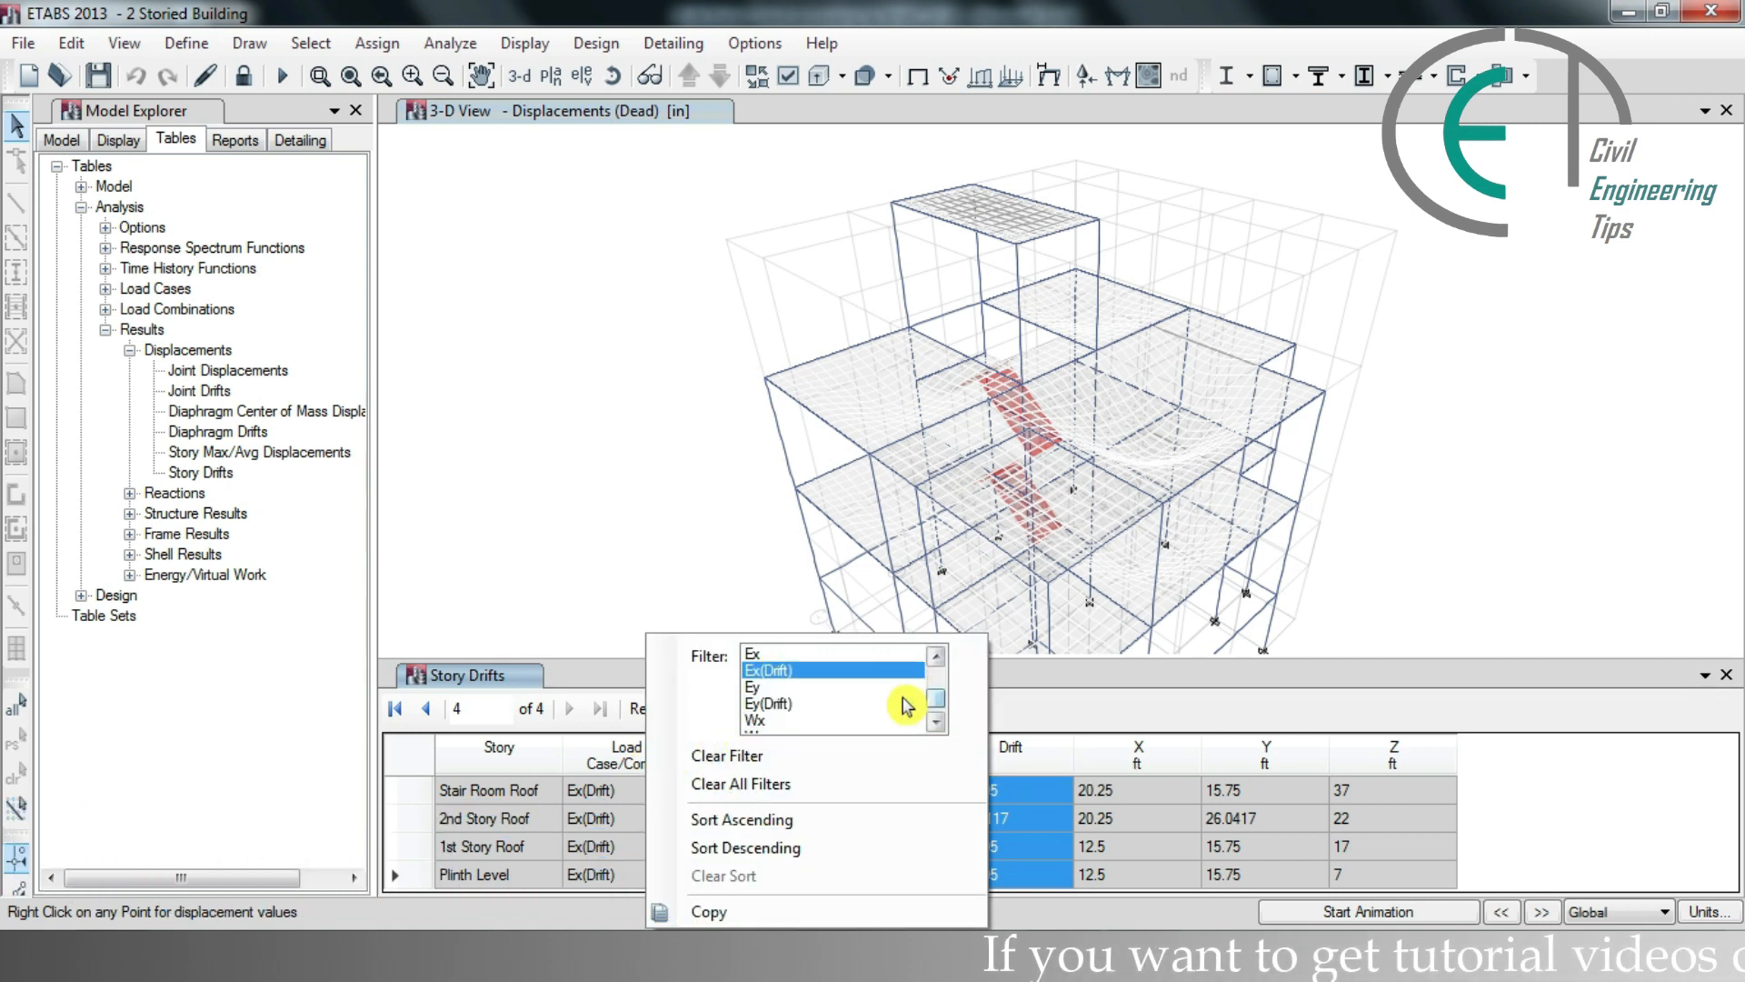
pyautogui.click(815, 706)
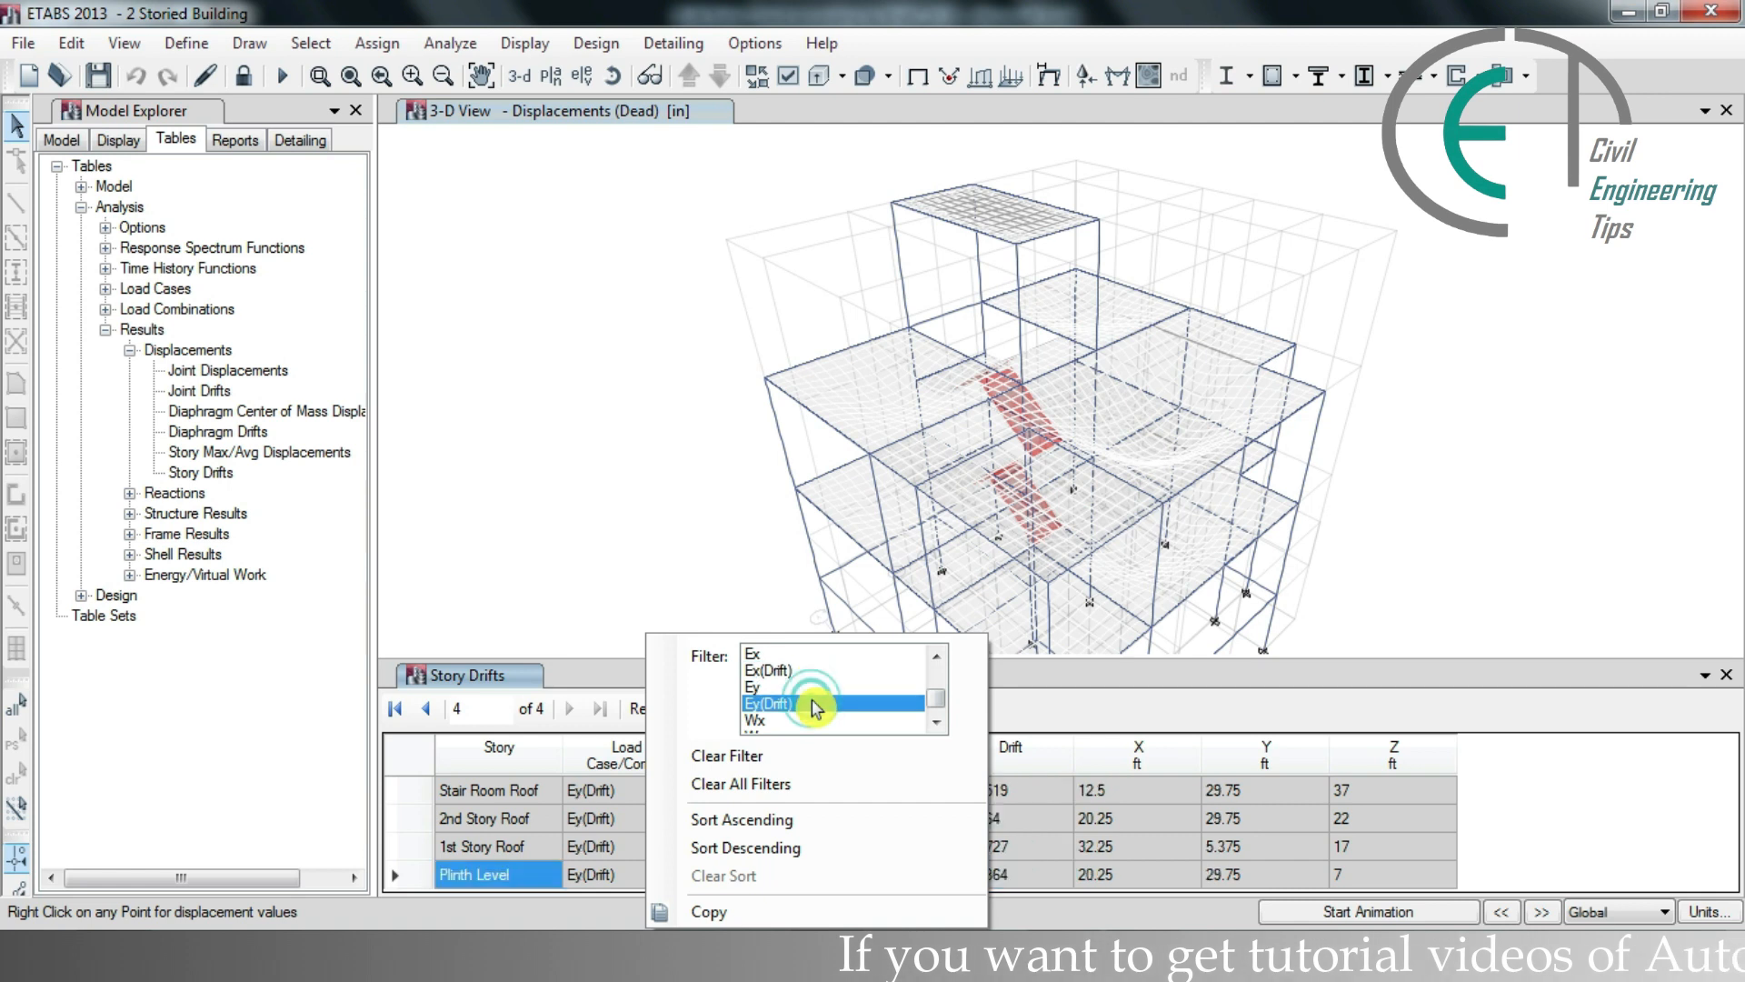
pyautogui.click(1005, 704)
# Step: Change the Item filter of the Story Drifts table to Max Drift X
pyautogui.rightClick(893, 755)
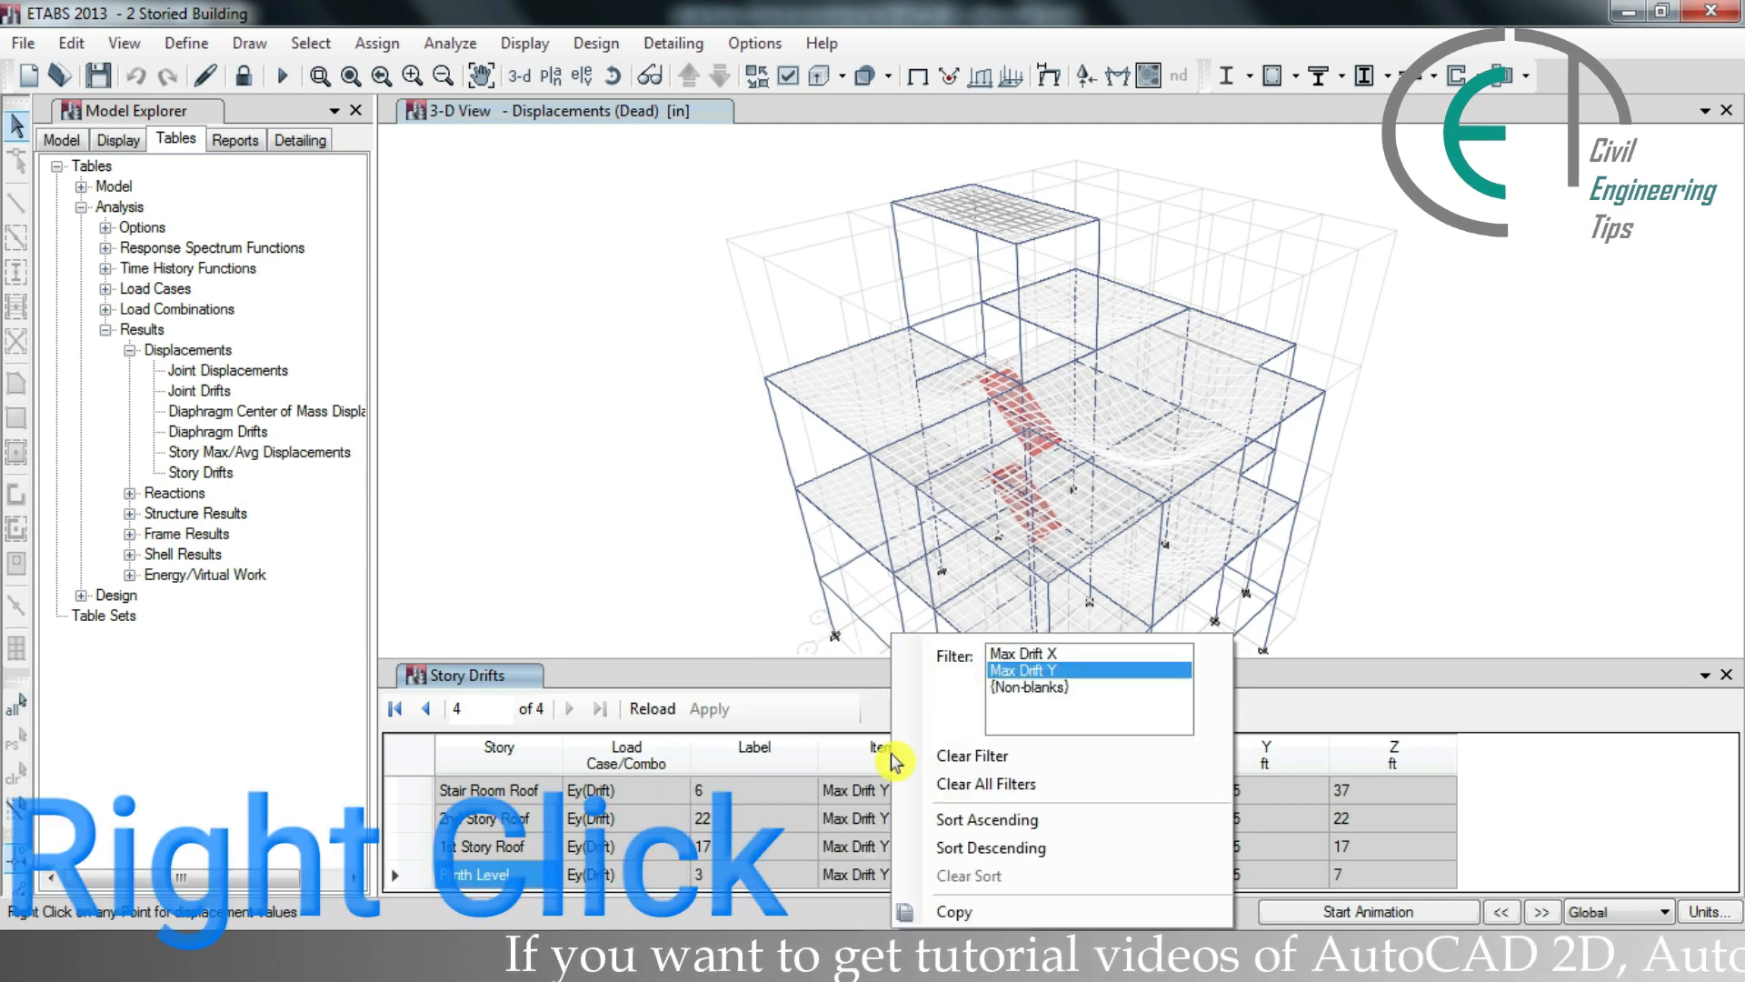
pyautogui.click(1021, 653)
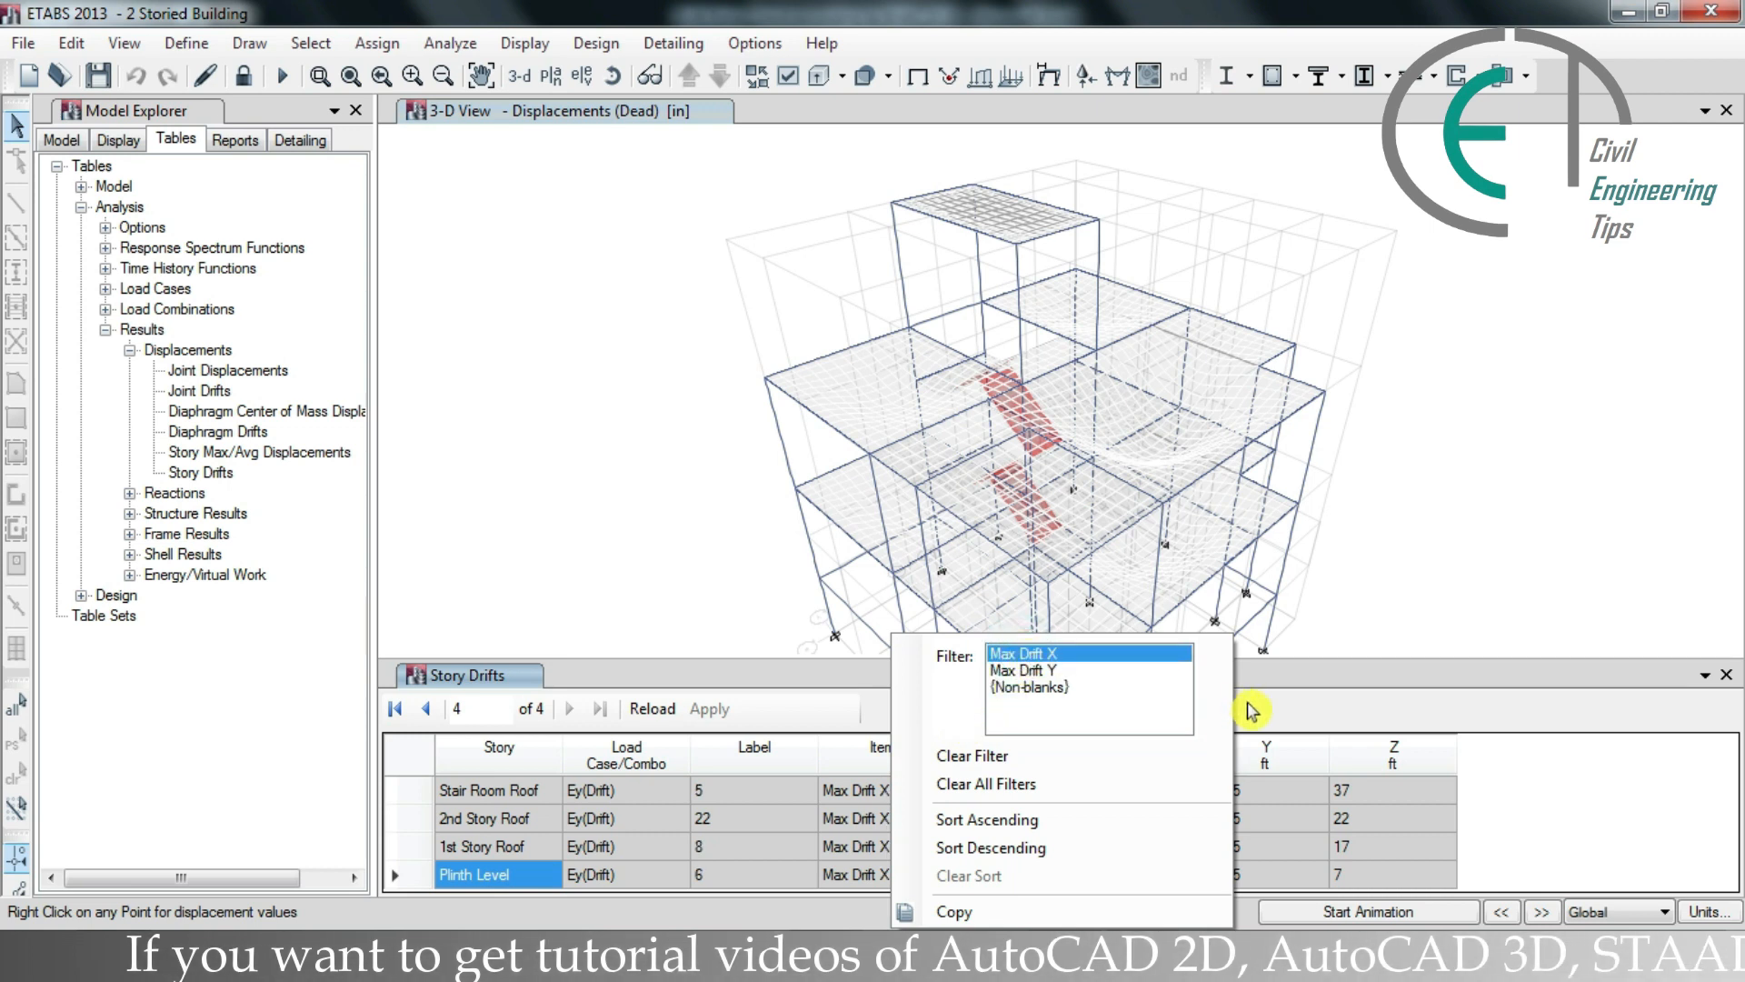
pyautogui.click(1250, 708)
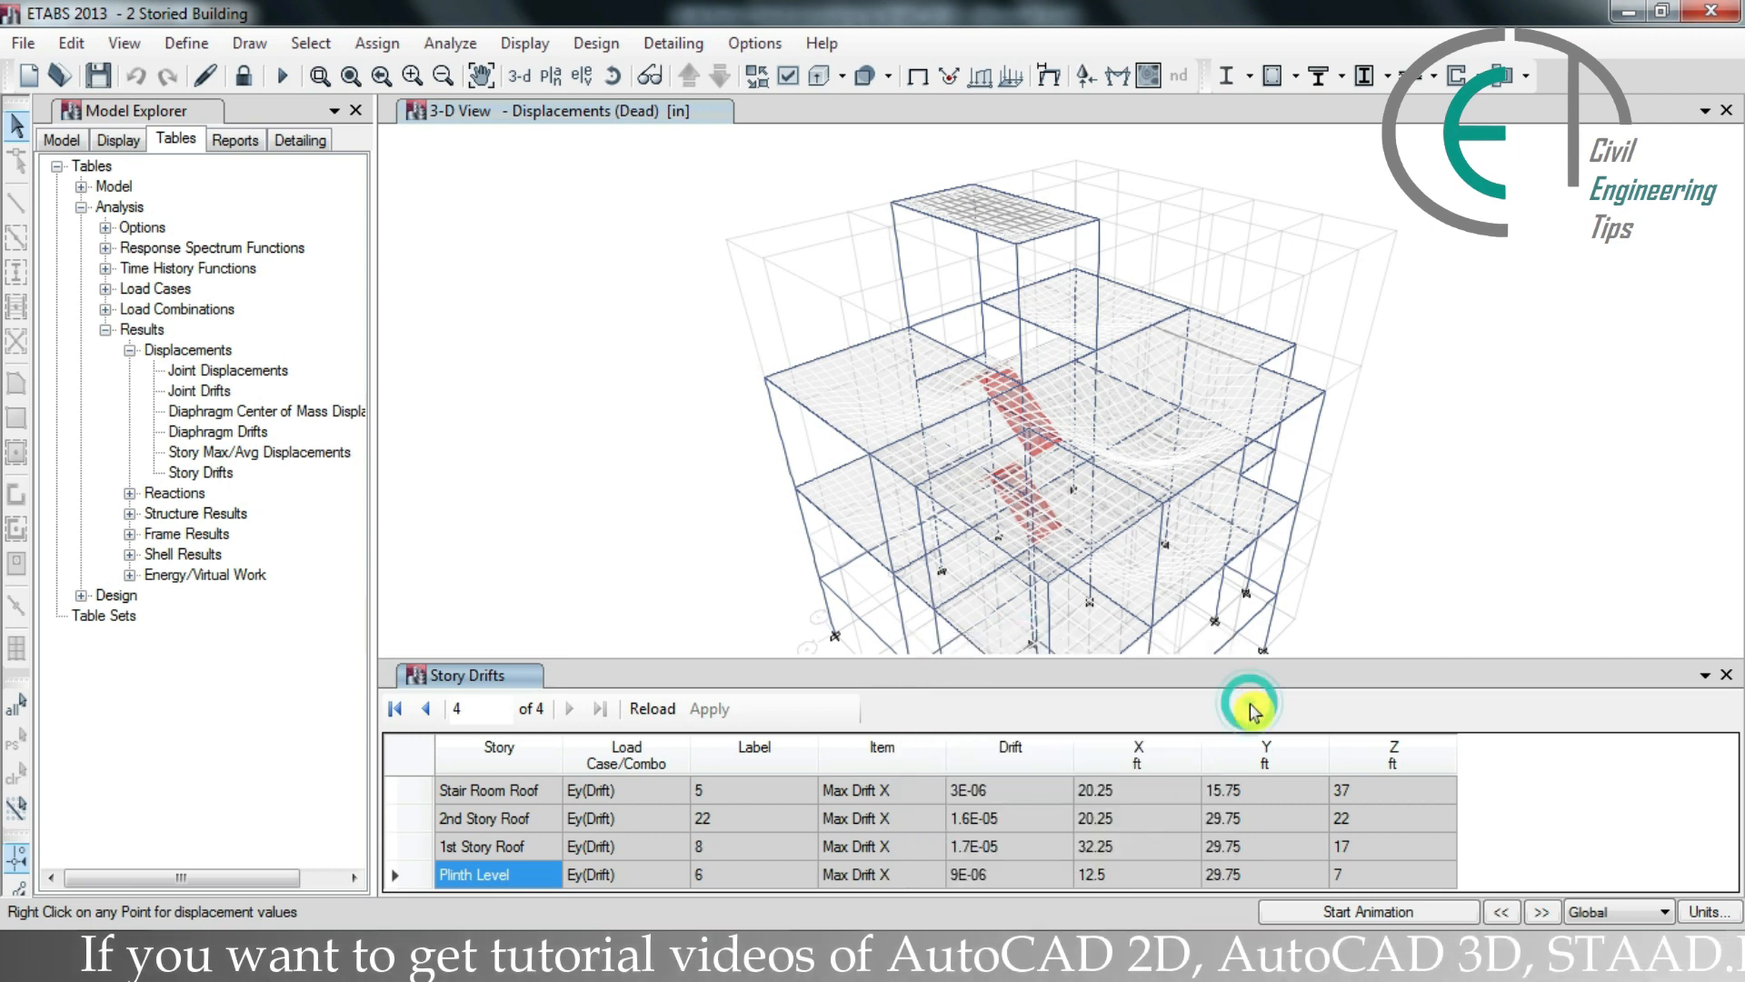
# Step: Copy the four Max Drift X values into the X-direction Drift Ratio column of the Excel Ey sheet from B10, and centre them both ways
pyautogui.click(1036, 783)
pyautogui.moveTo(1040, 815); pyautogui.dragTo(1027, 871)
pyautogui.rightClick(1025, 827)
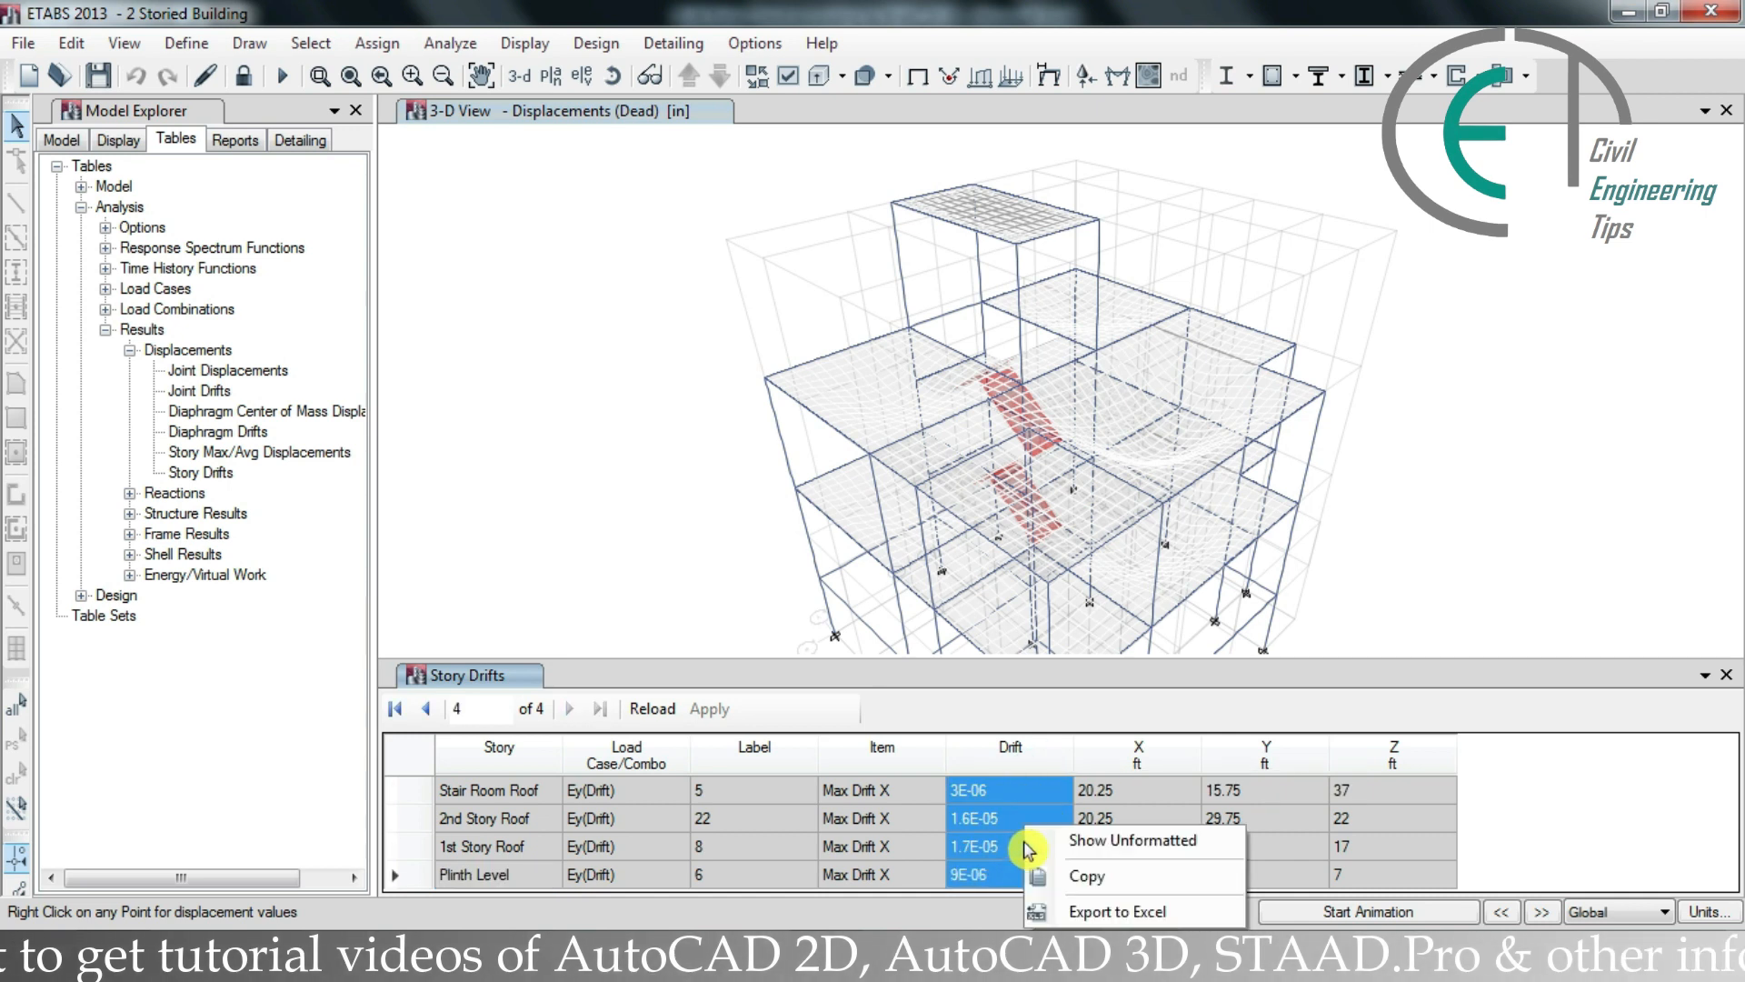
pyautogui.click(1067, 878)
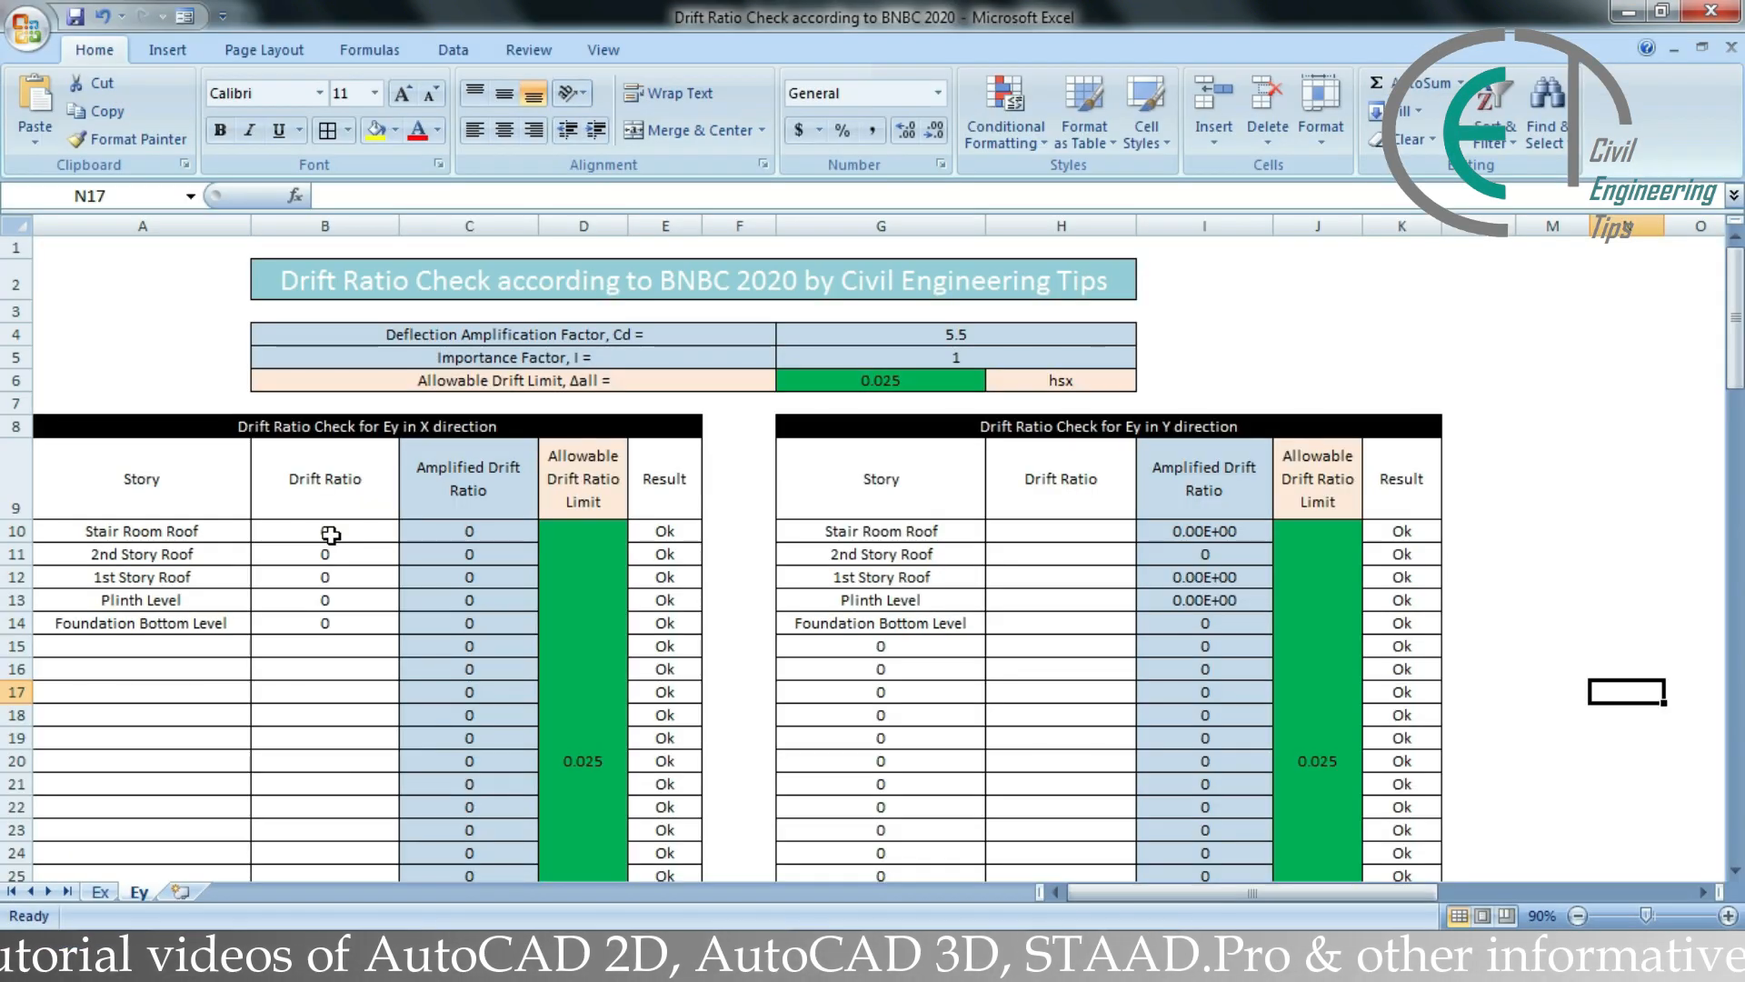
pyautogui.click(330, 534)
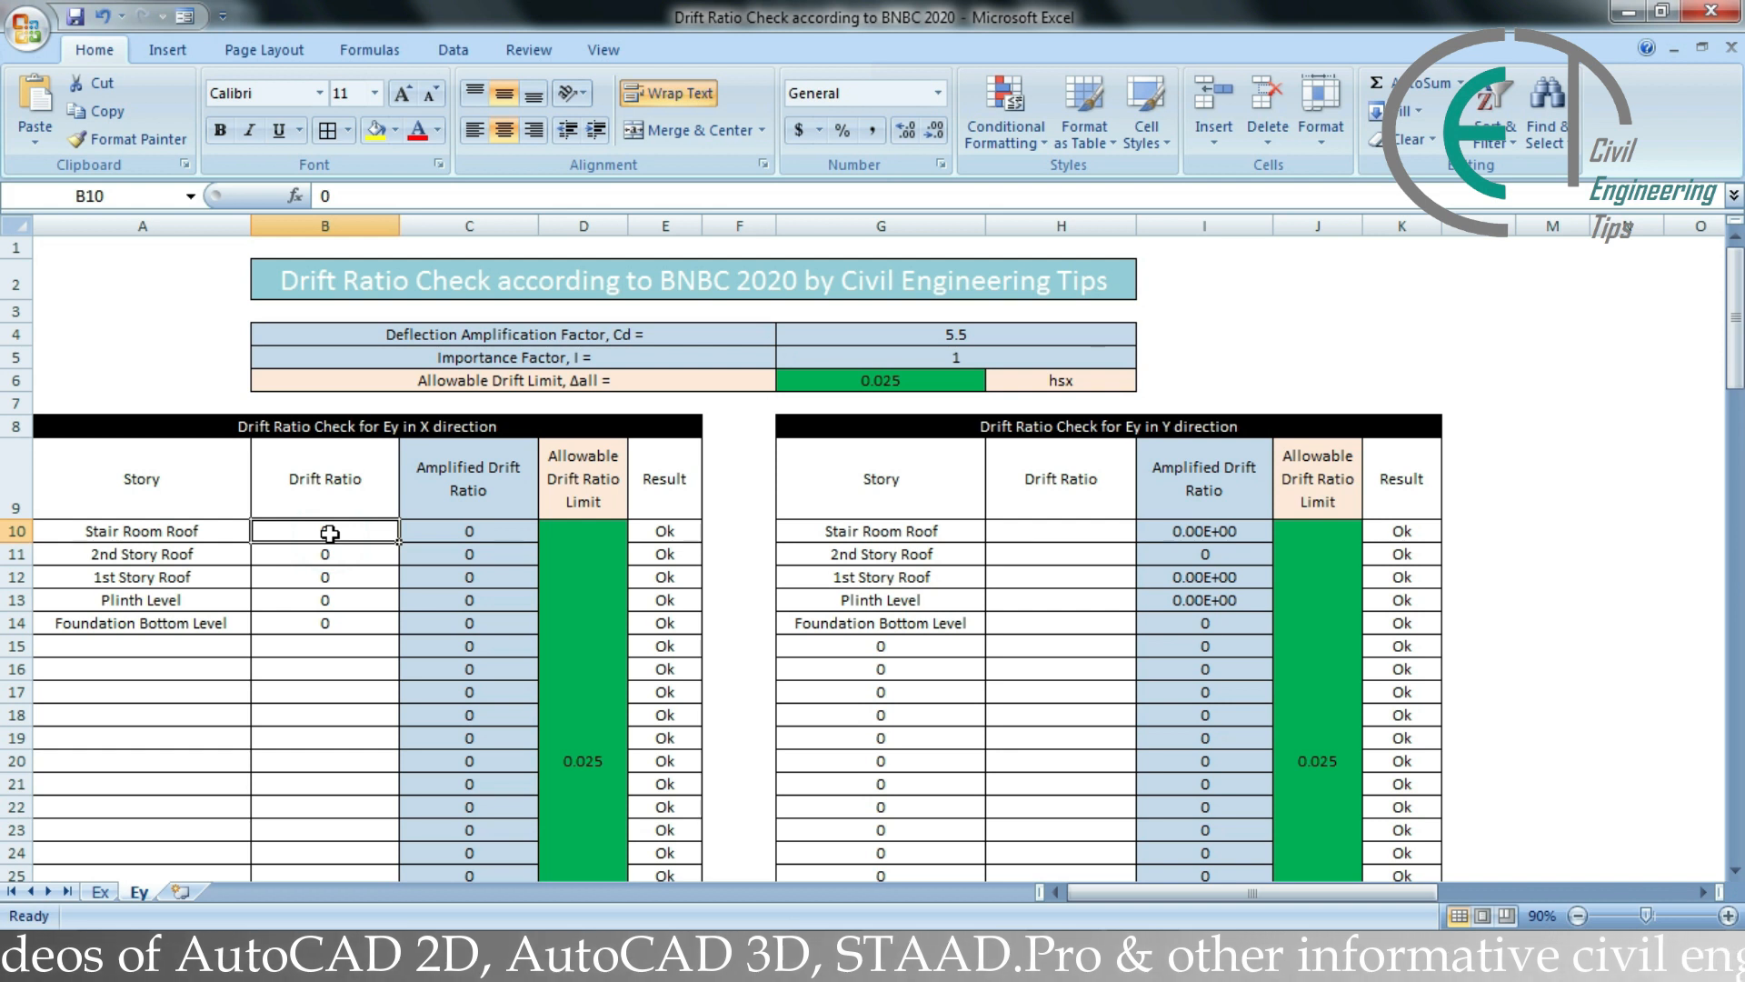
pyautogui.hotkey('ctrl', 'v')
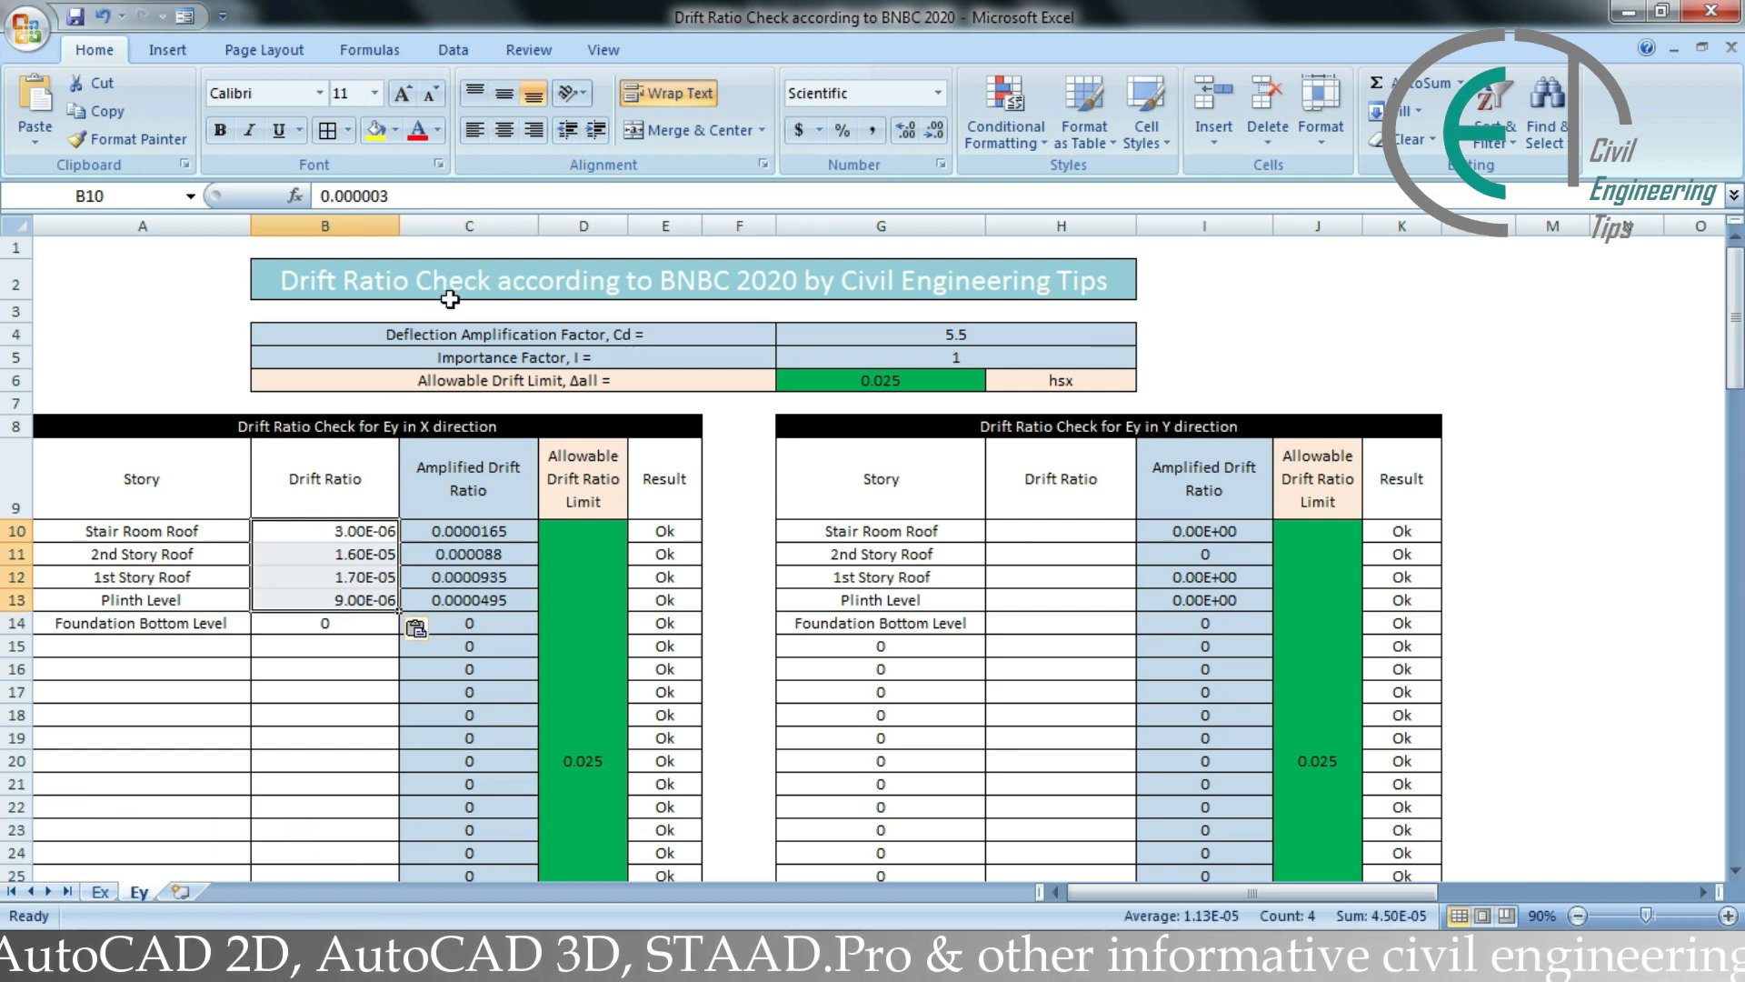
pyautogui.click(503, 130)
pyautogui.click(505, 96)
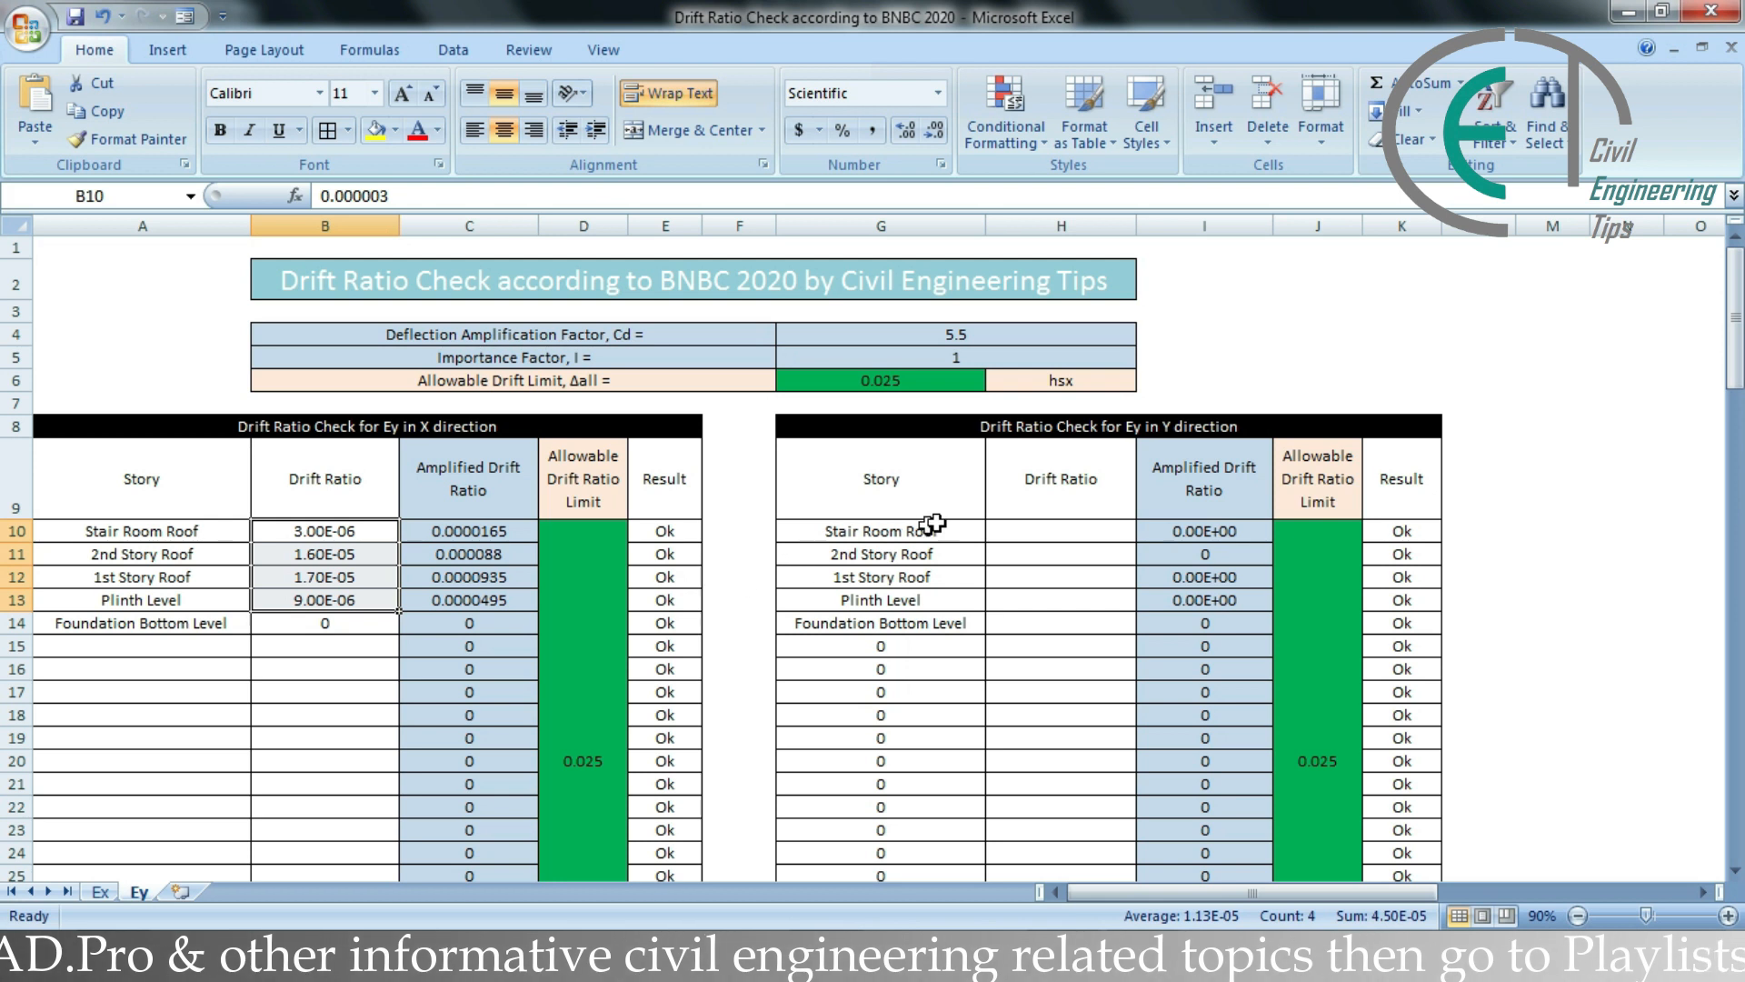
# Step: Select H10 on the Ey sheet, then set the ETABS Story Drifts Item filter to Max Drift Y
pyautogui.click(1059, 530)
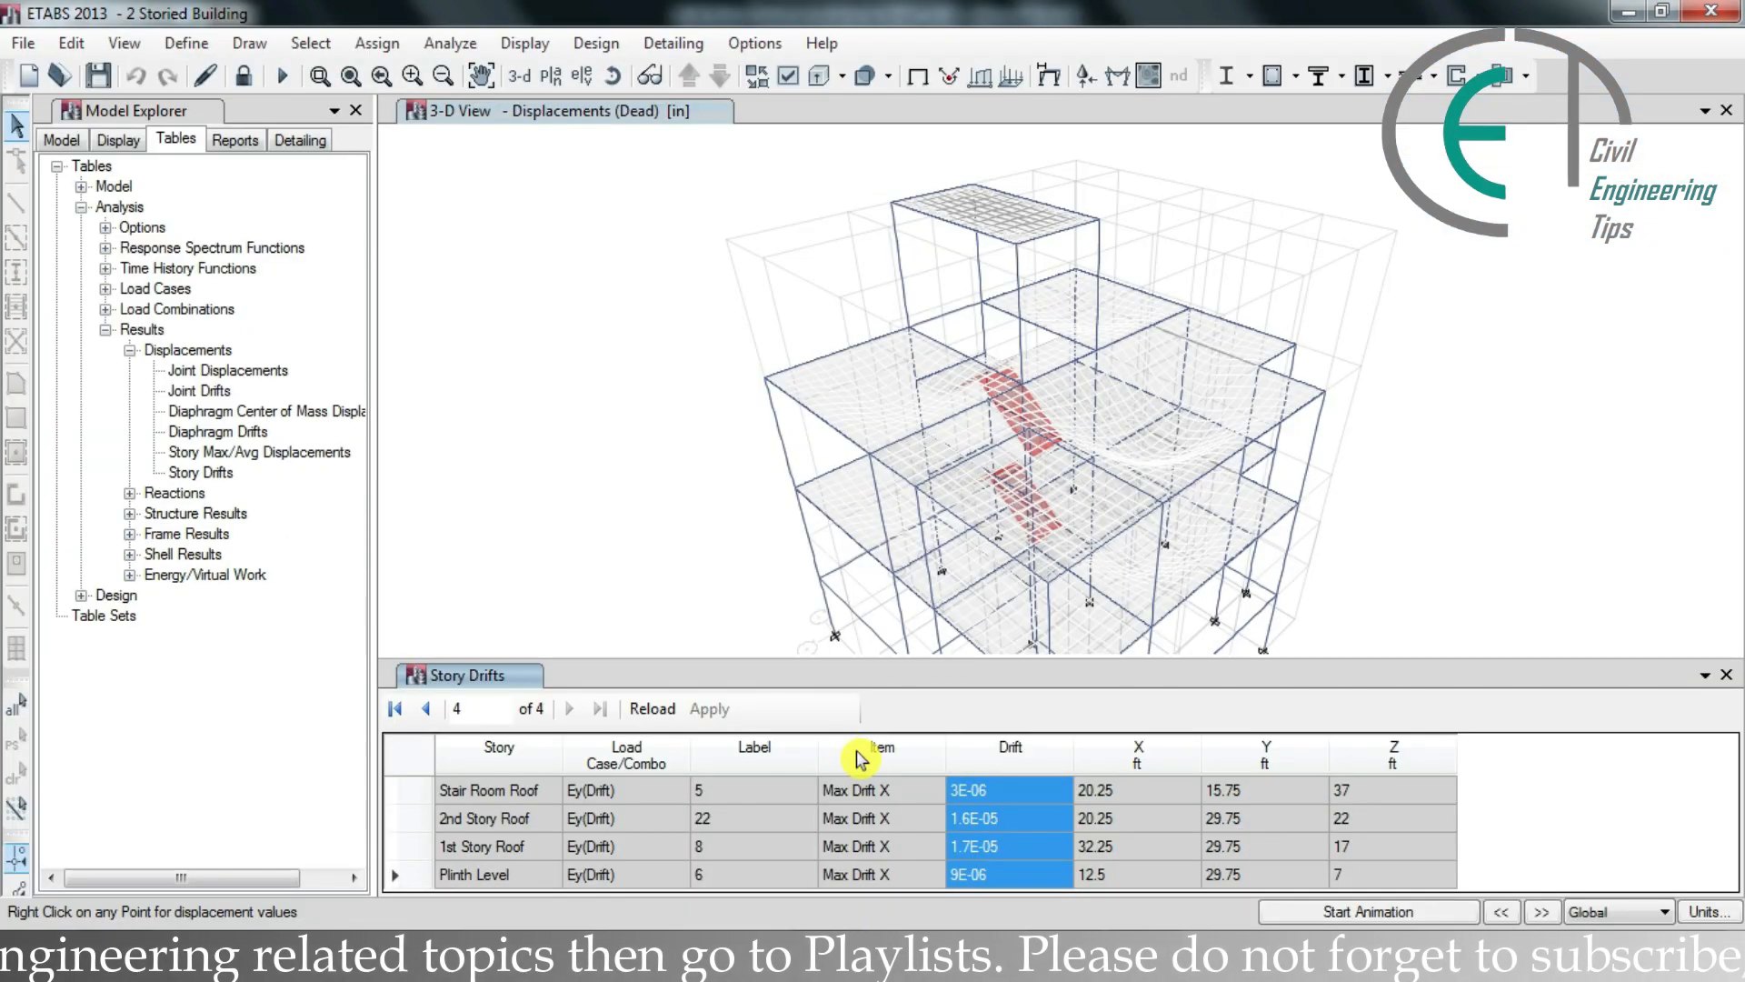
pyautogui.rightClick(854, 753)
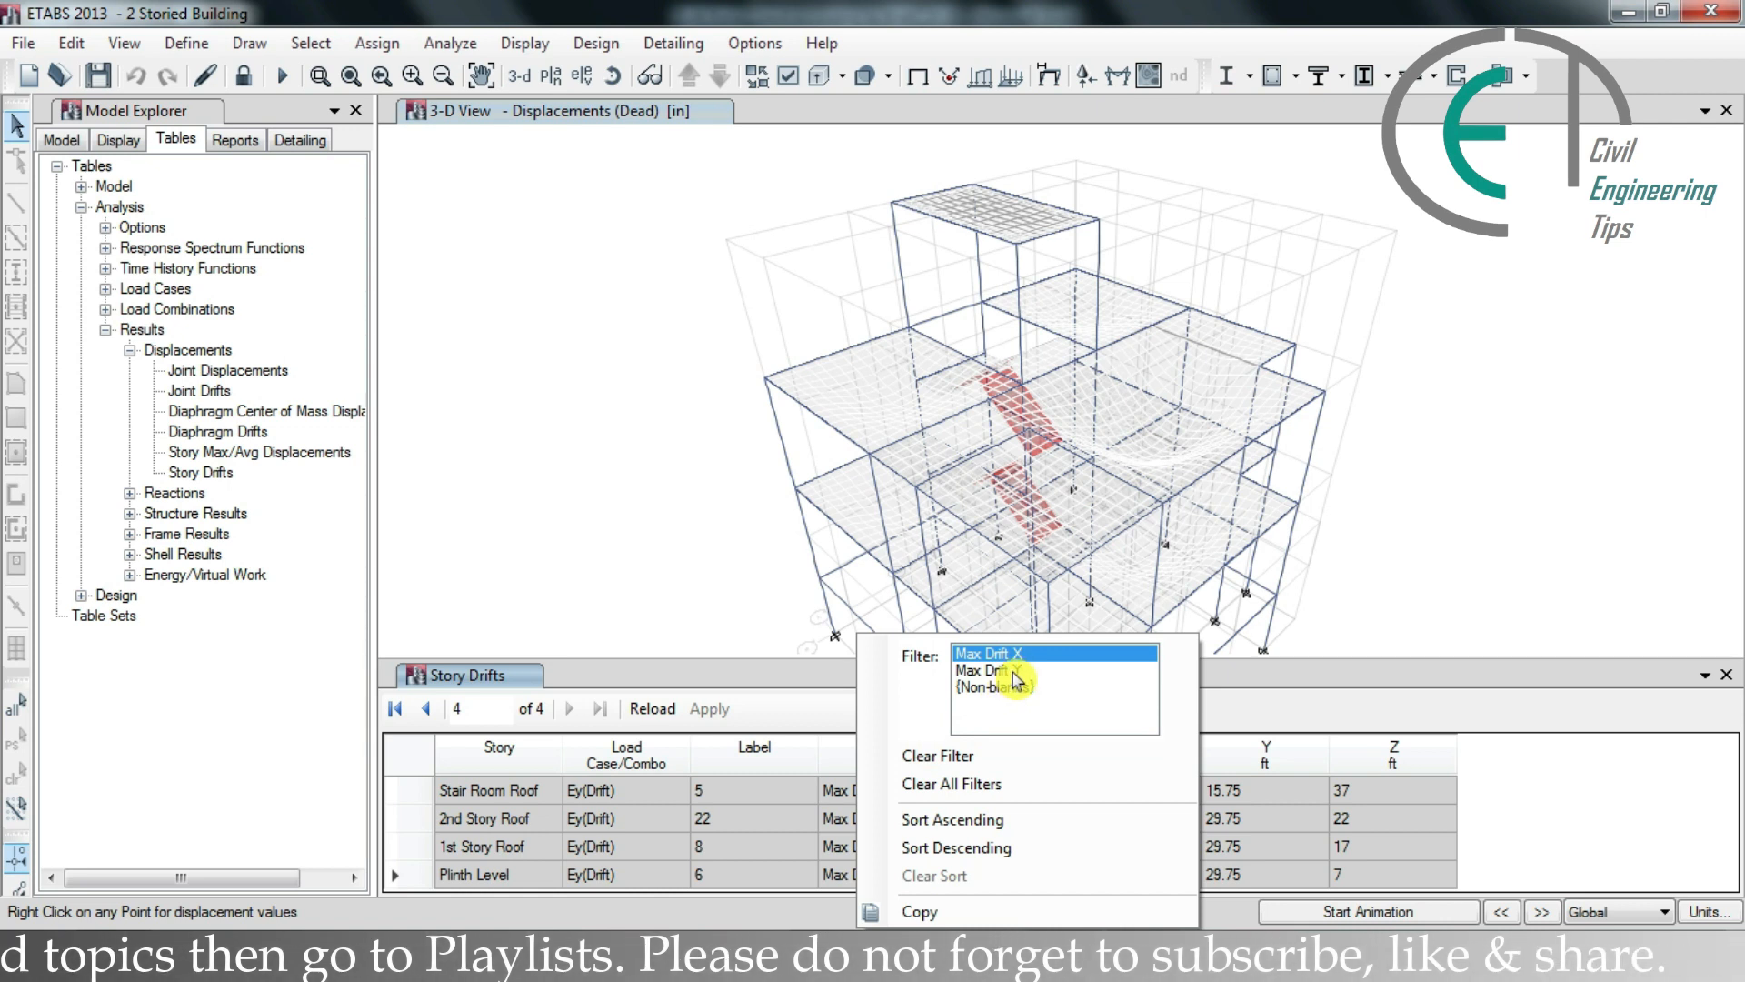
pyautogui.click(1014, 671)
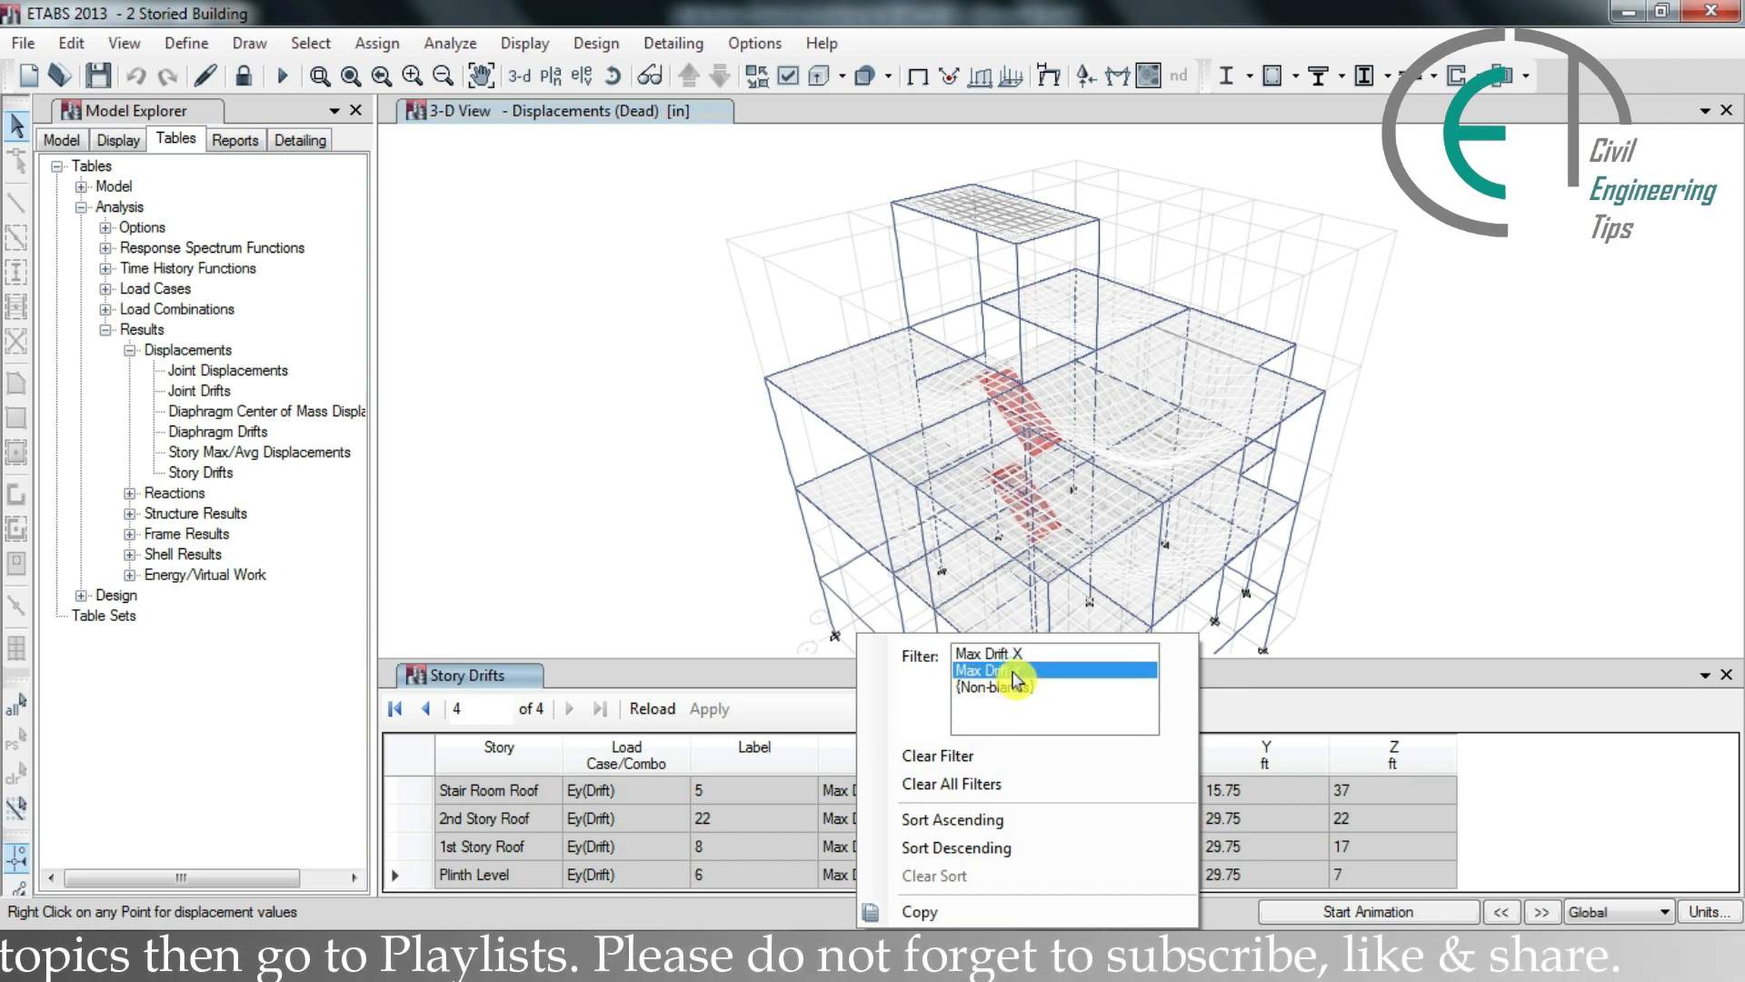
pyautogui.click(1236, 716)
# Step: Copy the four Ey Max Drift Y values into the Excel Y-direction Drift Ratio column from H10, then centre them and add cell borders
pyautogui.moveTo(1037, 787); pyautogui.dragTo(1041, 871)
pyautogui.rightClick(1041, 870)
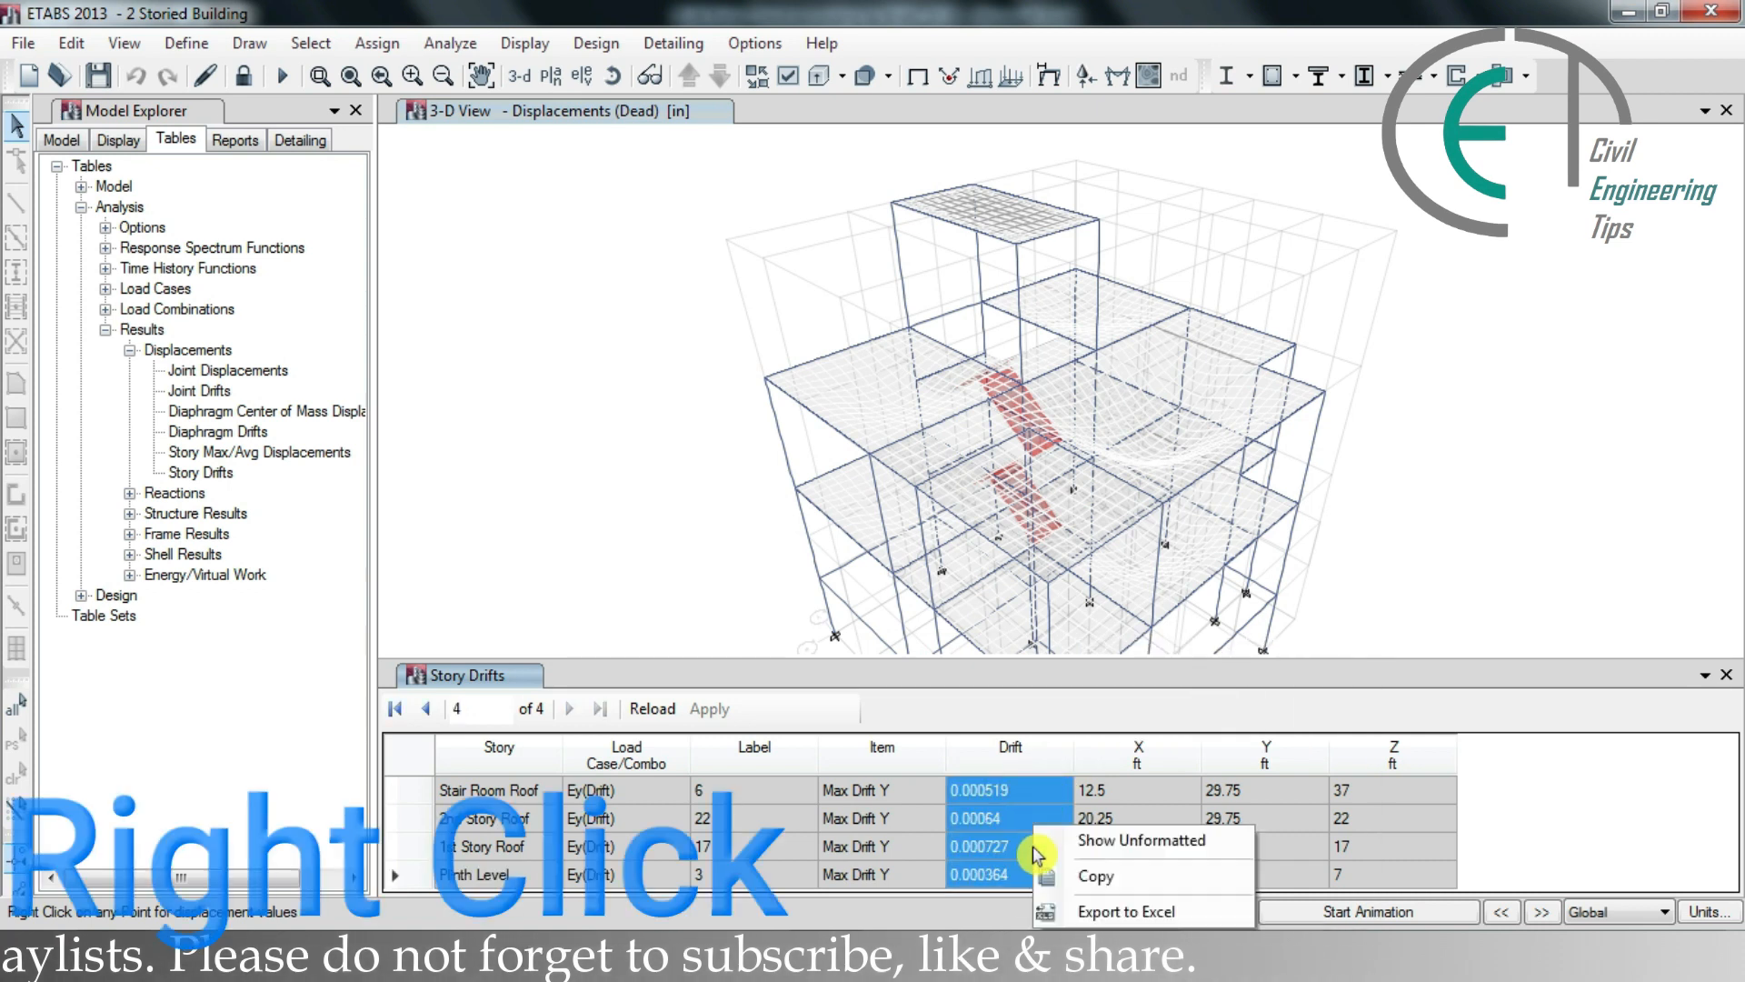
pyautogui.click(1090, 878)
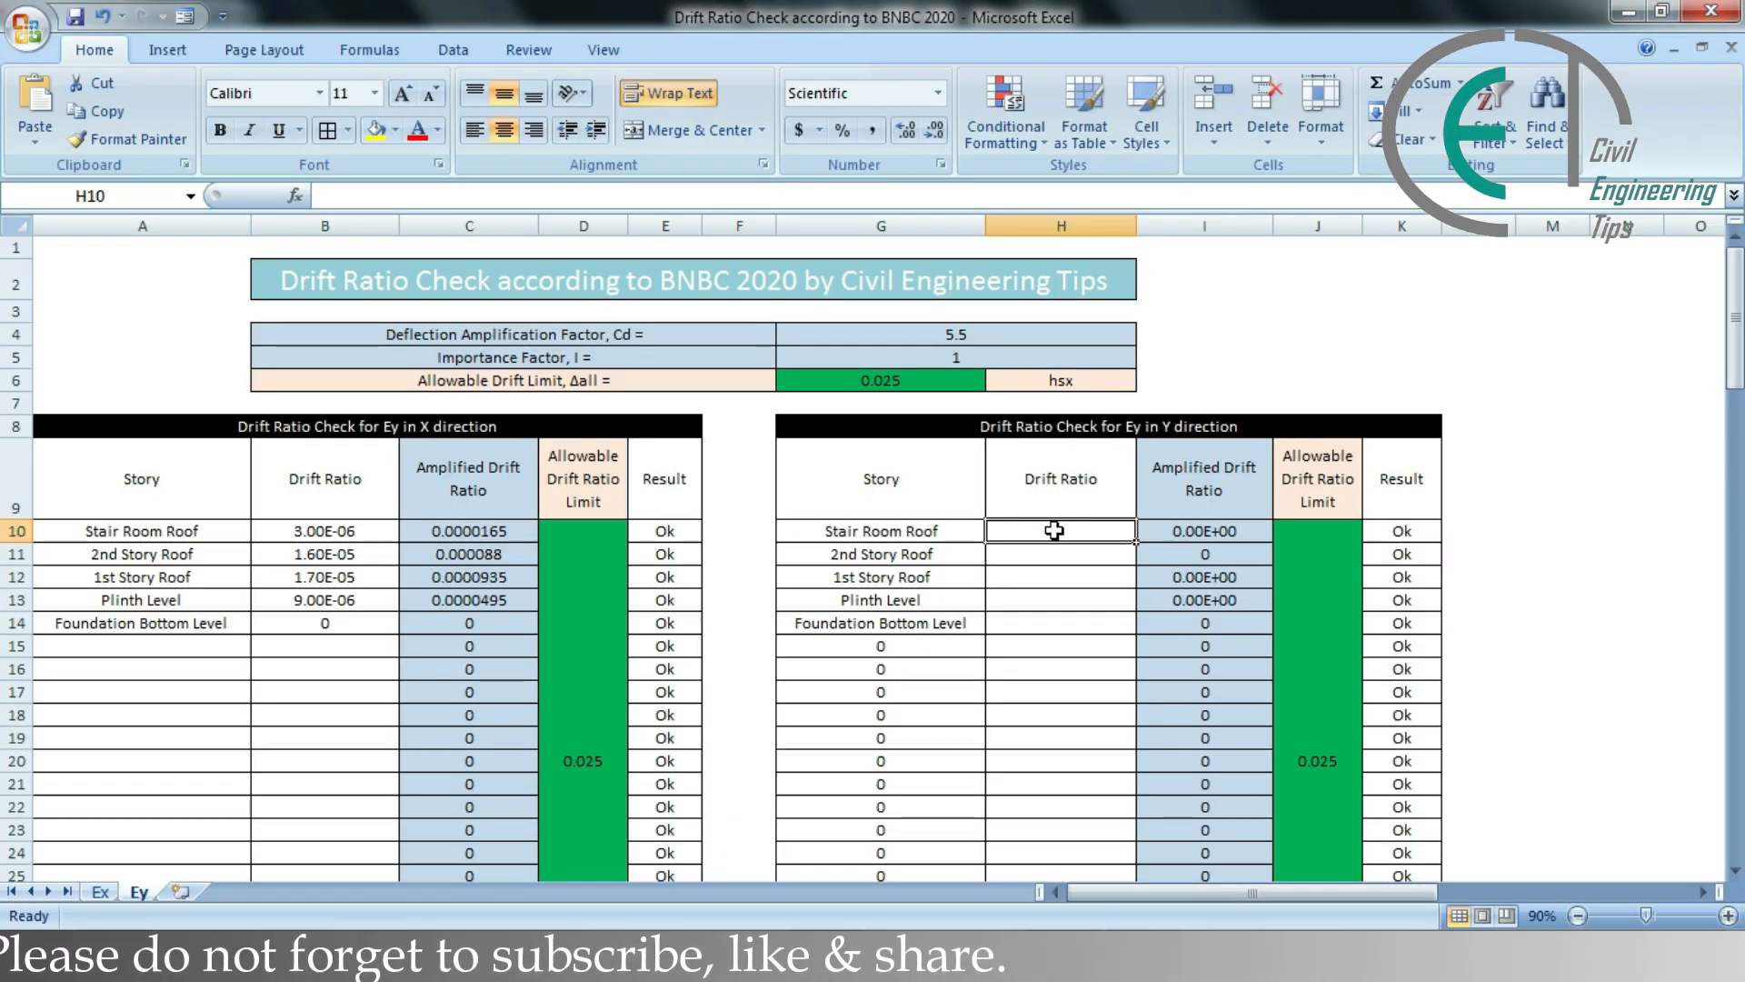
pyautogui.click(1053, 530)
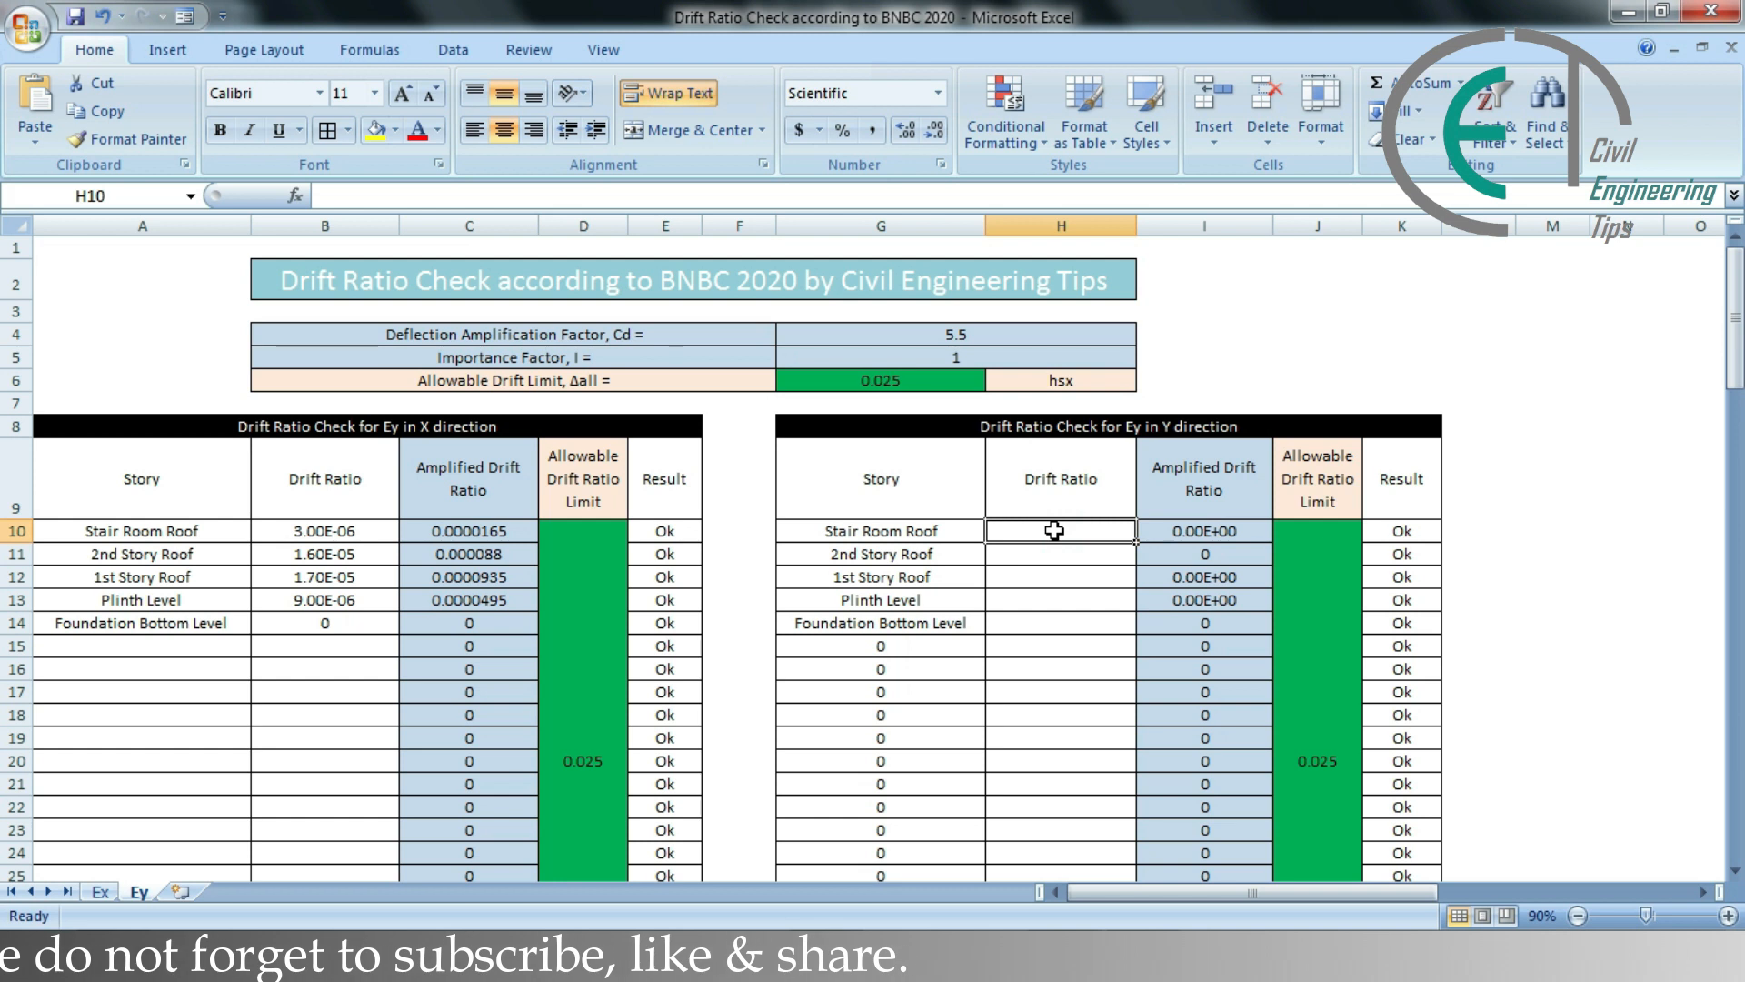
pyautogui.hotkey('ctrl', 'v')
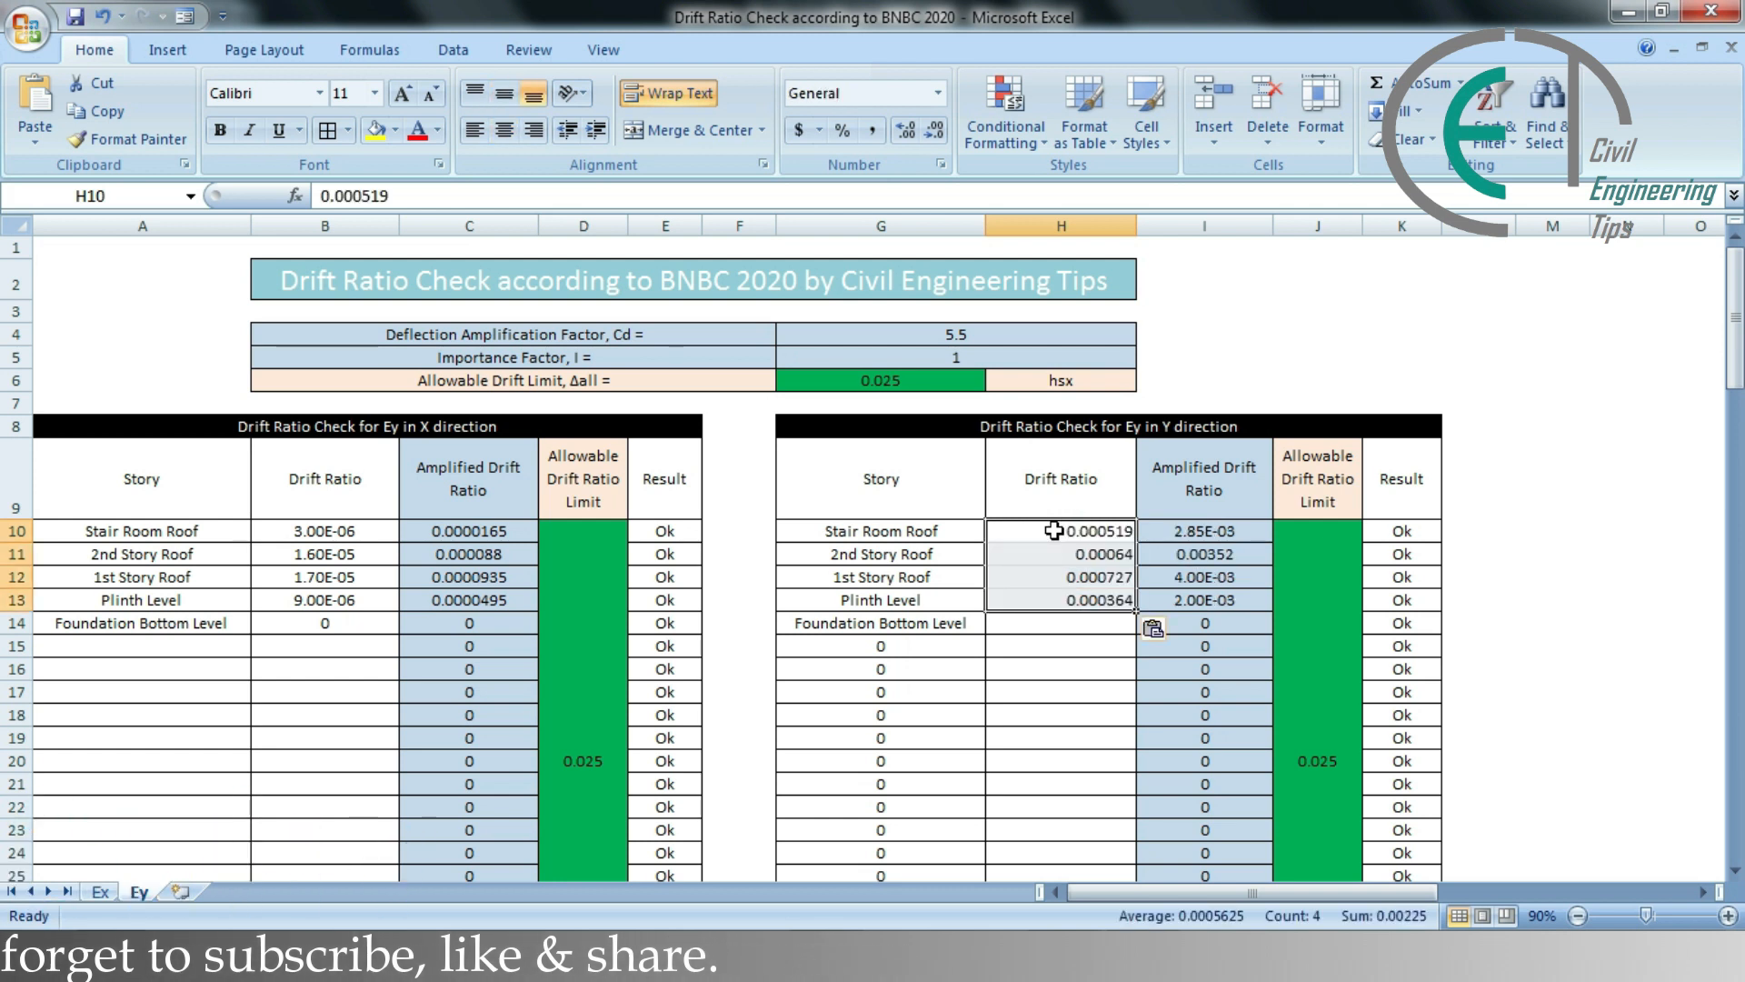
pyautogui.click(493, 135)
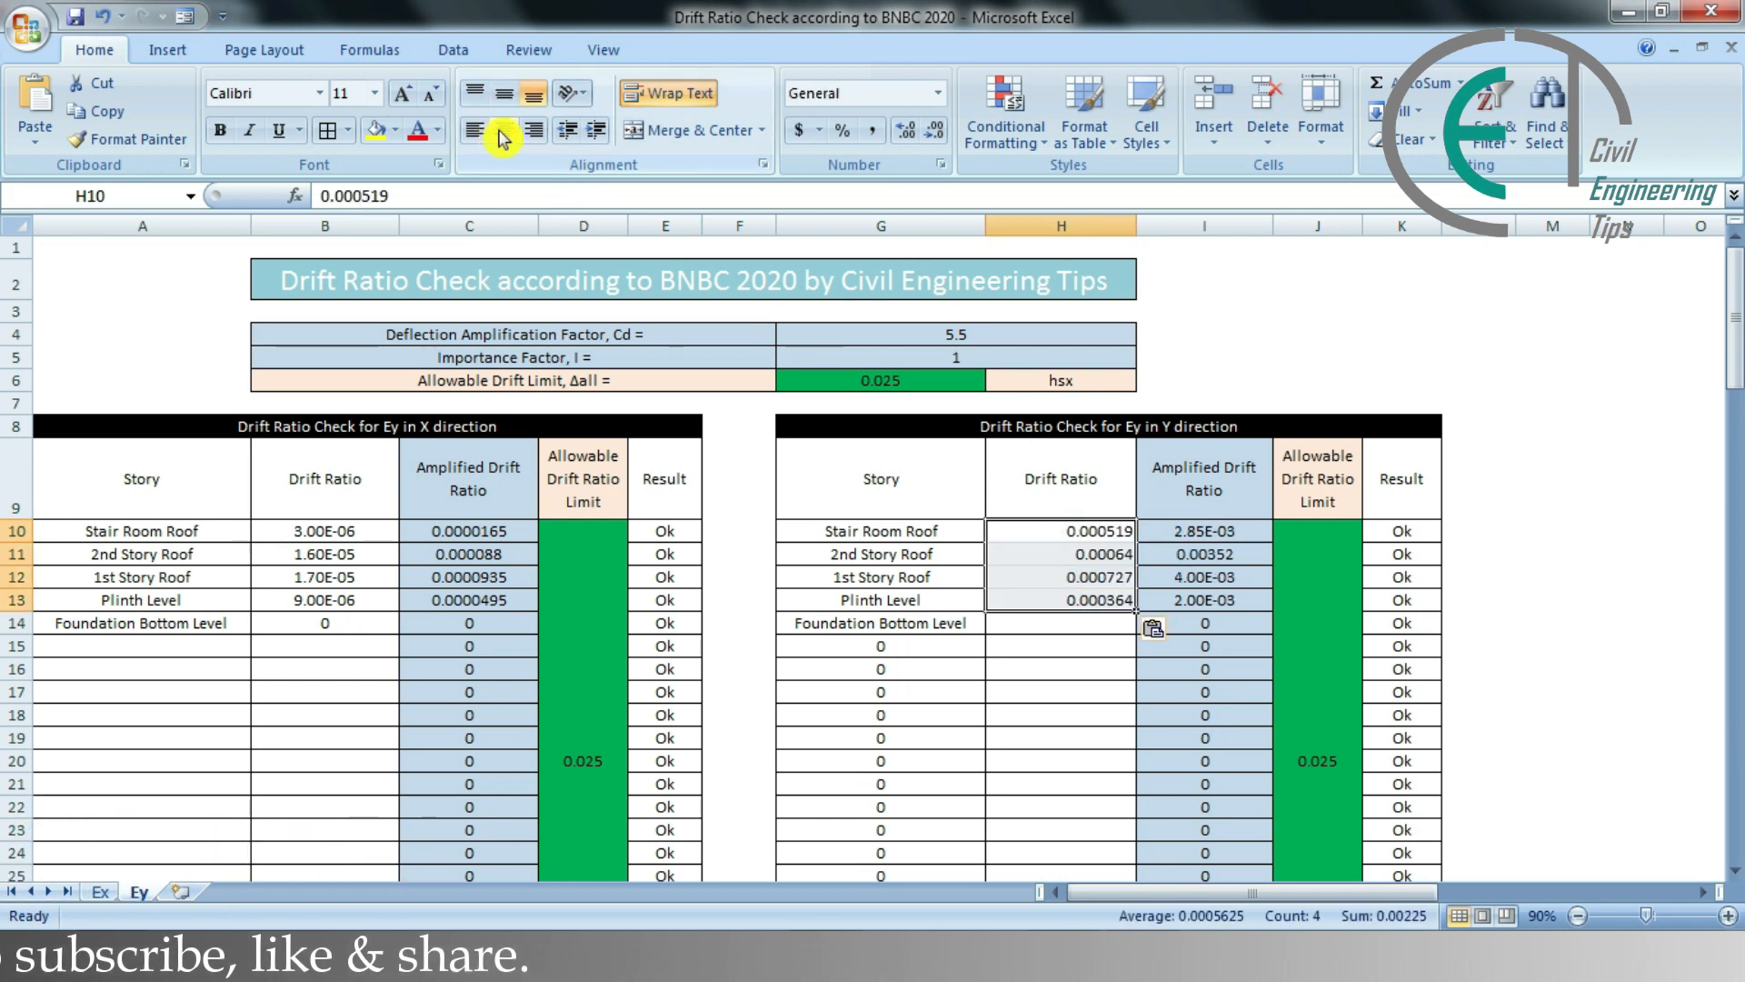
pyautogui.click(501, 133)
pyautogui.click(504, 94)
pyautogui.click(331, 133)
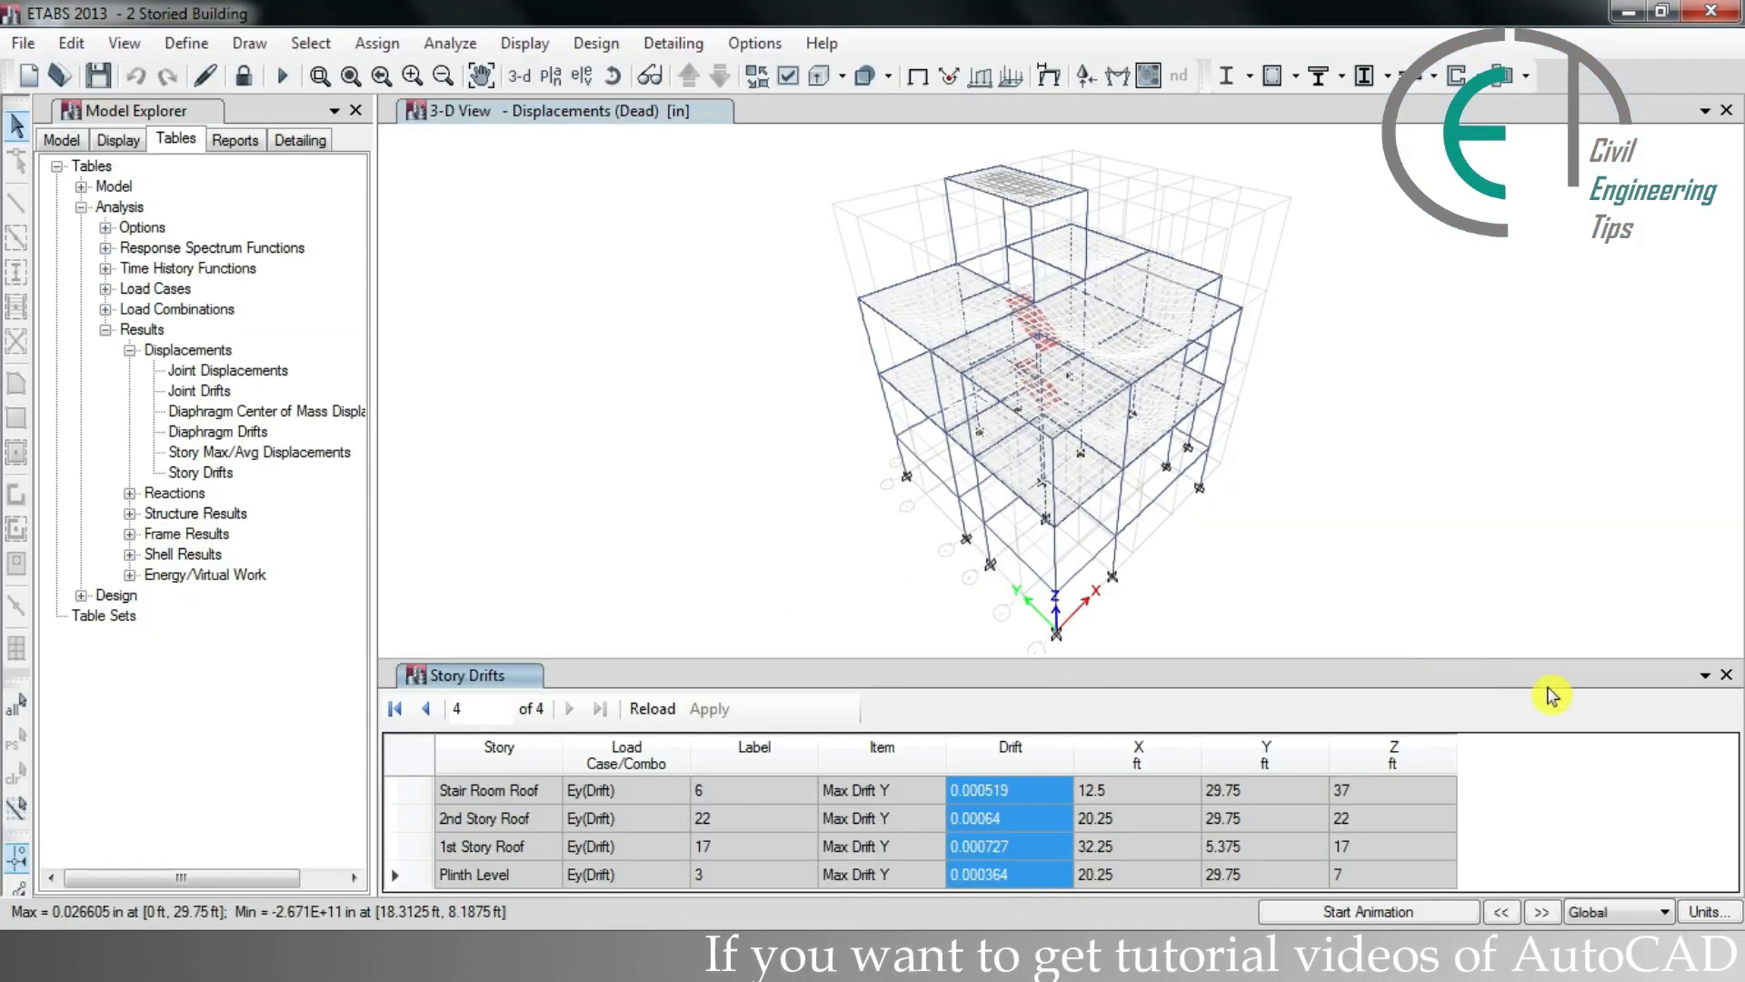
# Step: In ETABS, close the Story Drifts table and review the Ex(Drift) entry in the load pattern definitions
pyautogui.click(1728, 677)
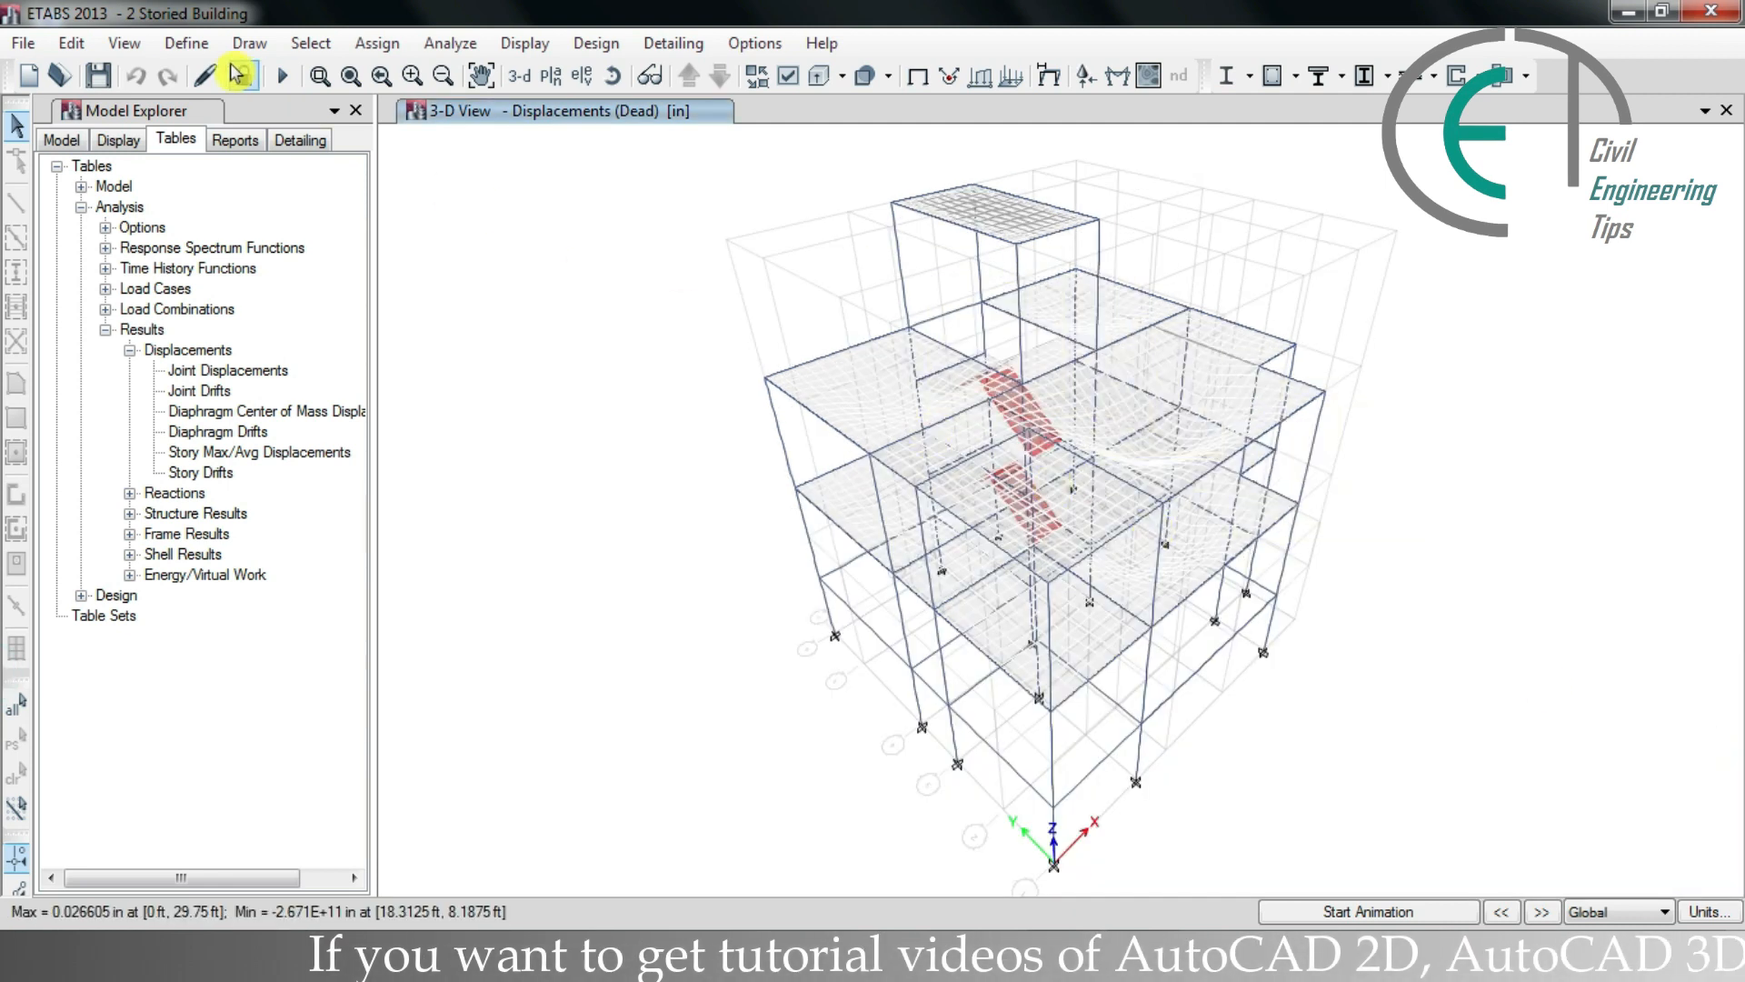
pyautogui.click(187, 42)
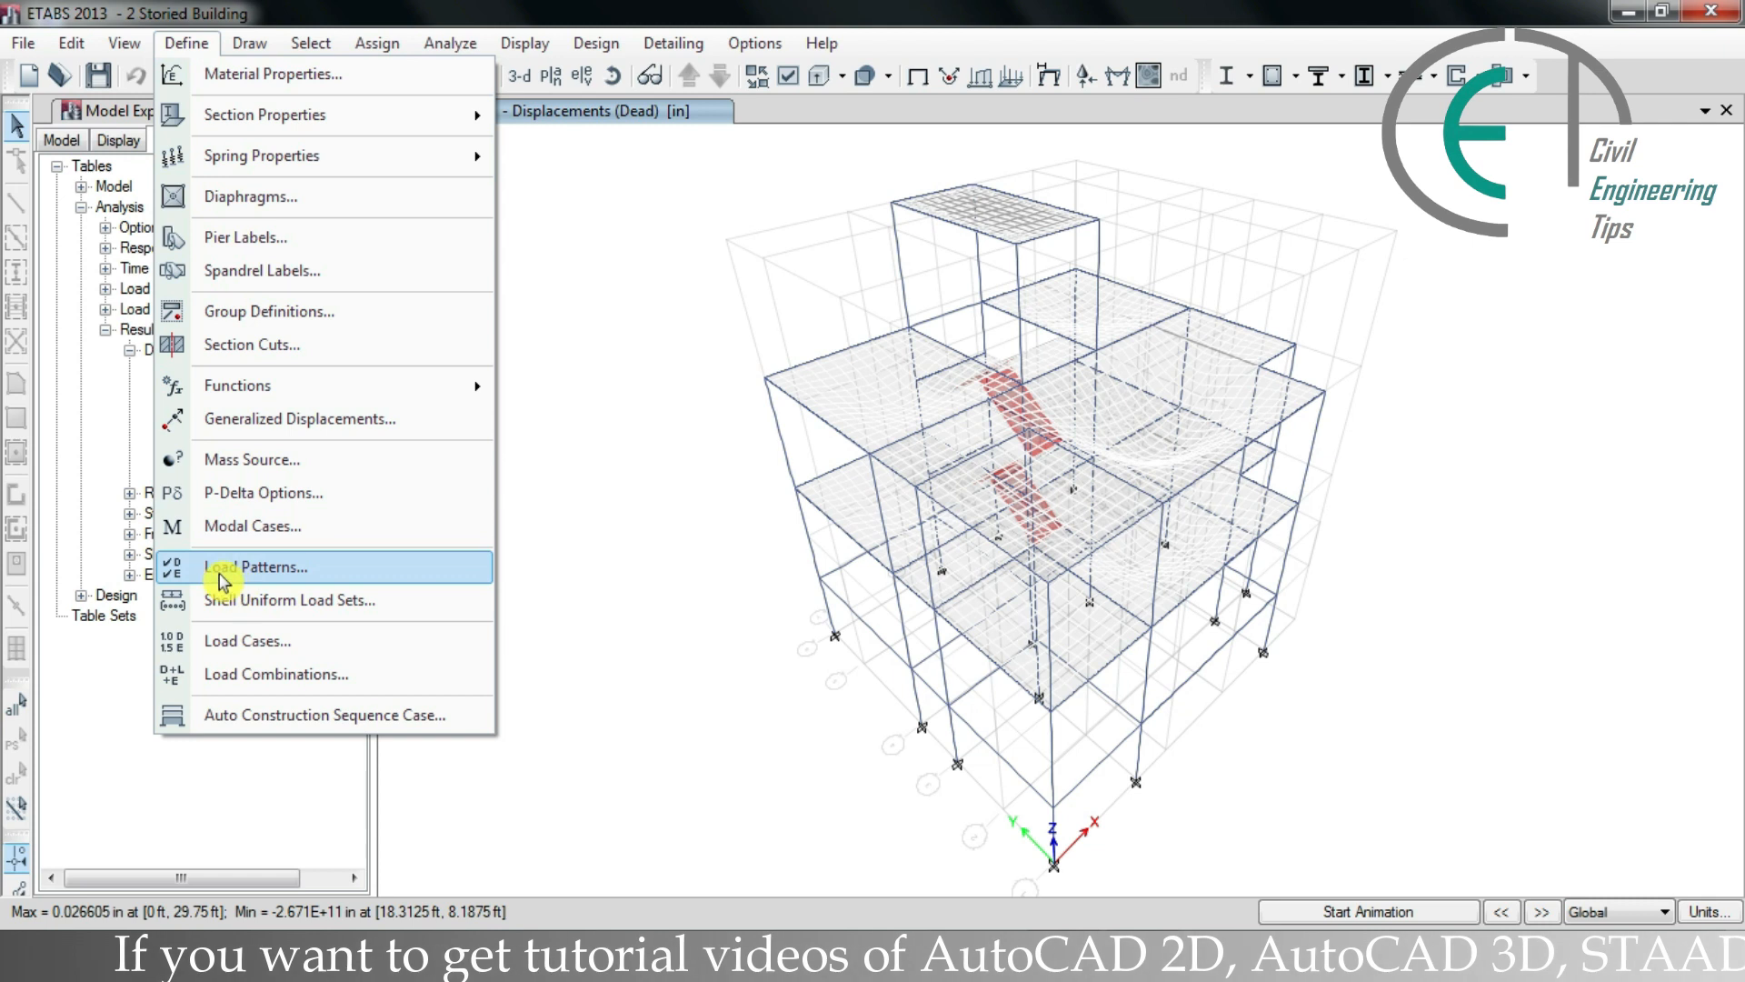
pyautogui.click(300, 571)
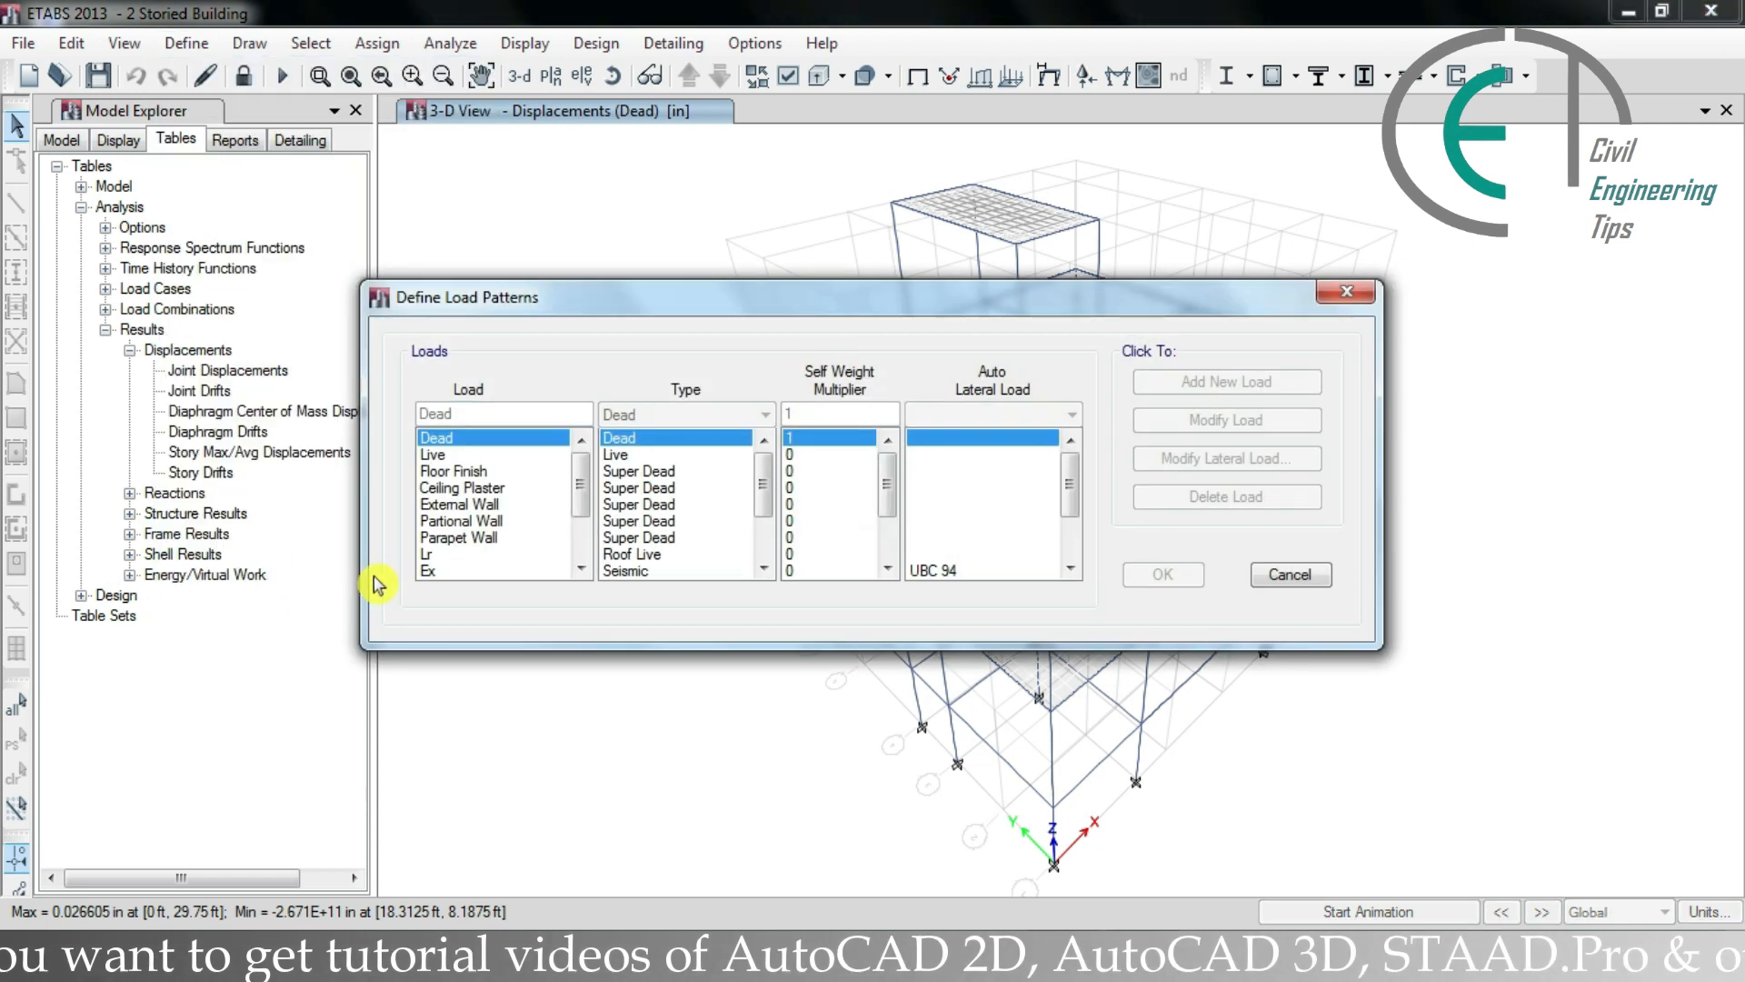
pyautogui.moveTo(578, 488); pyautogui.dragTo(580, 537)
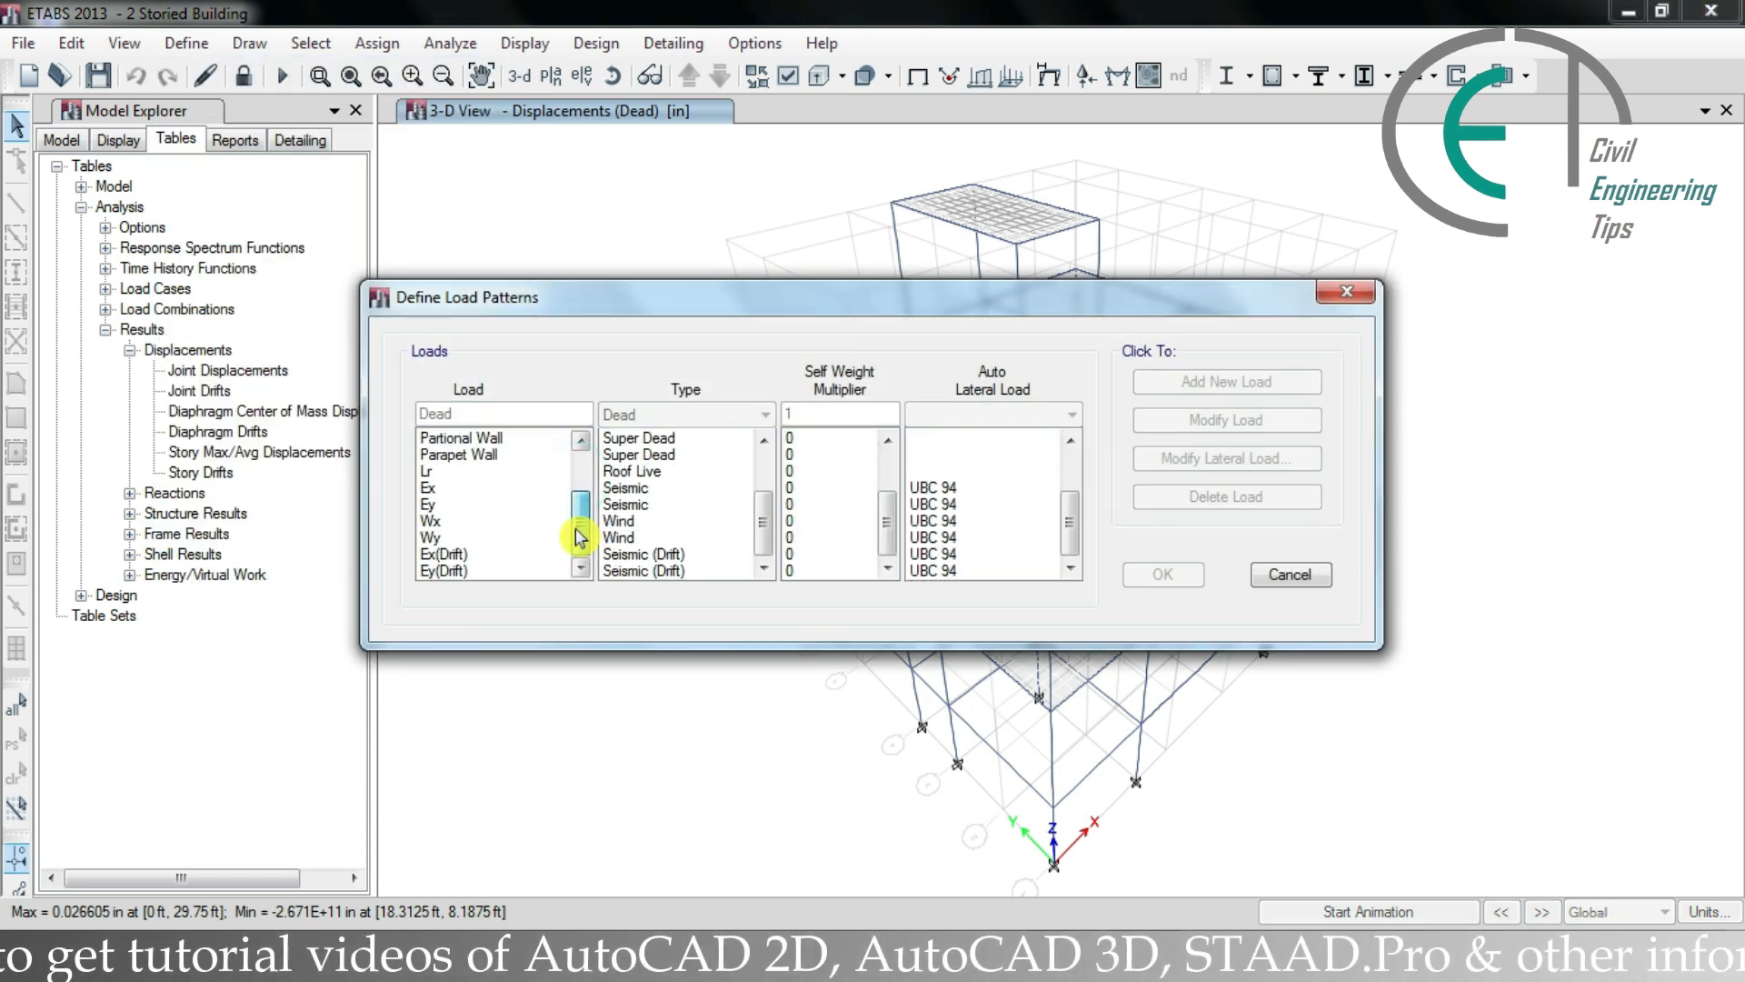
pyautogui.click(453, 555)
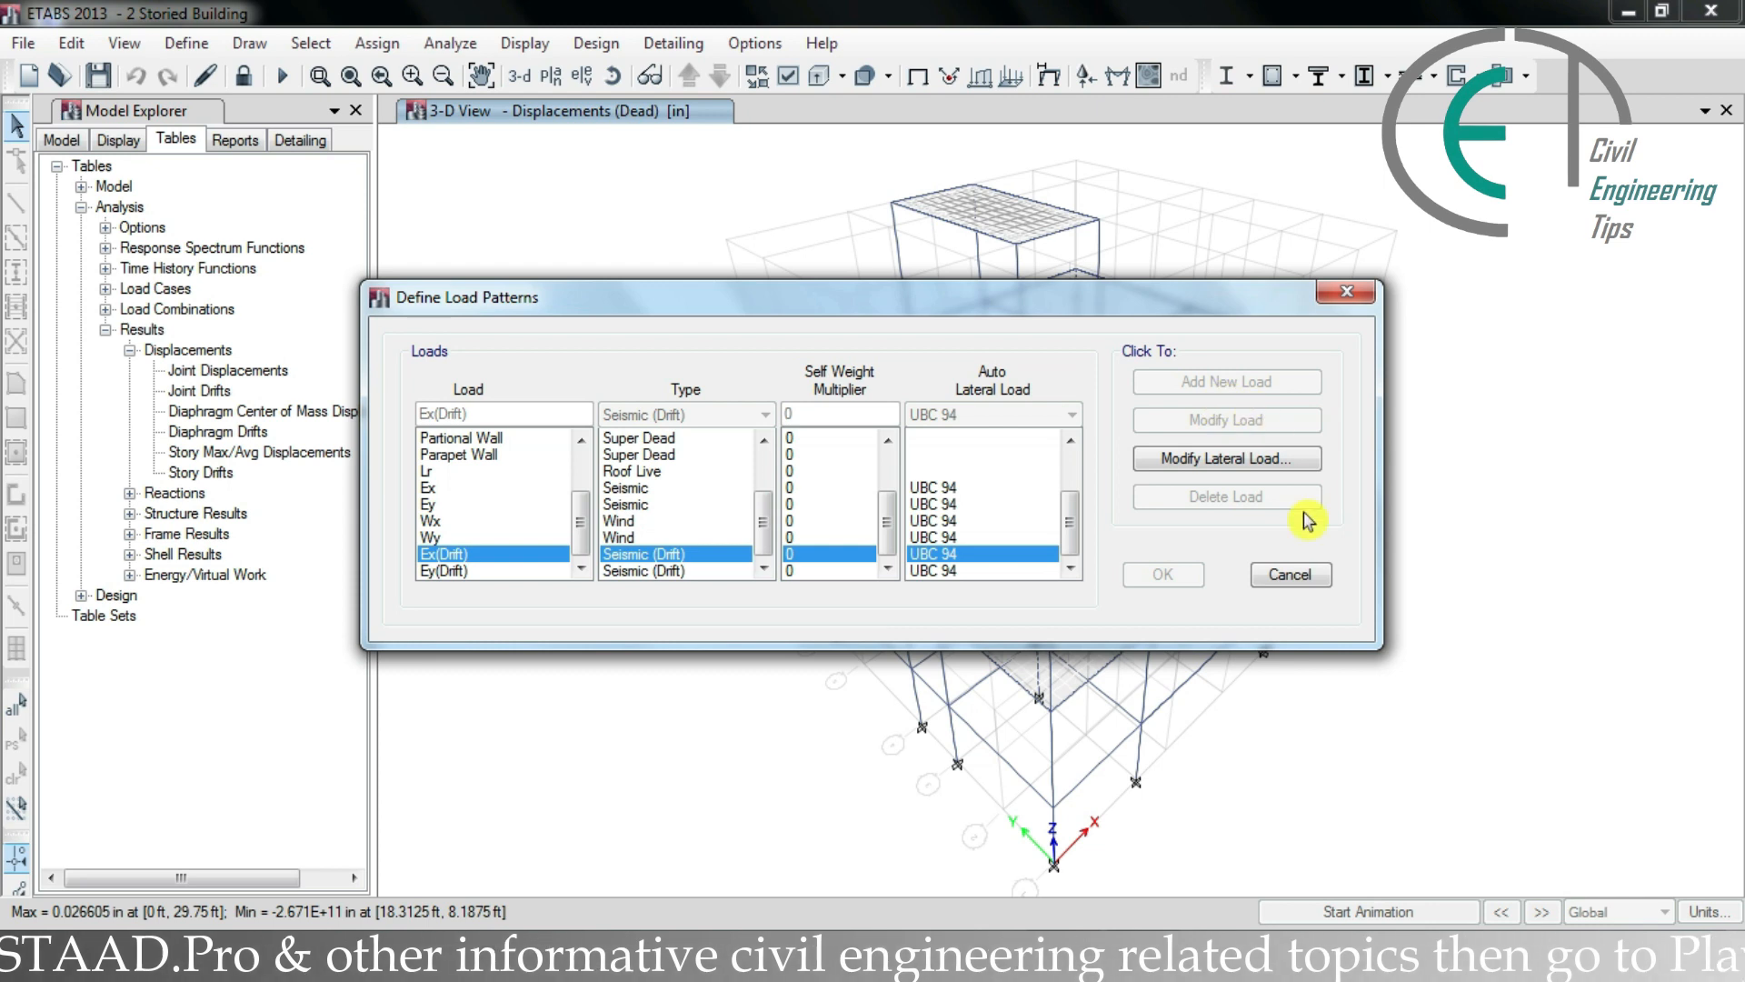
pyautogui.click(1324, 577)
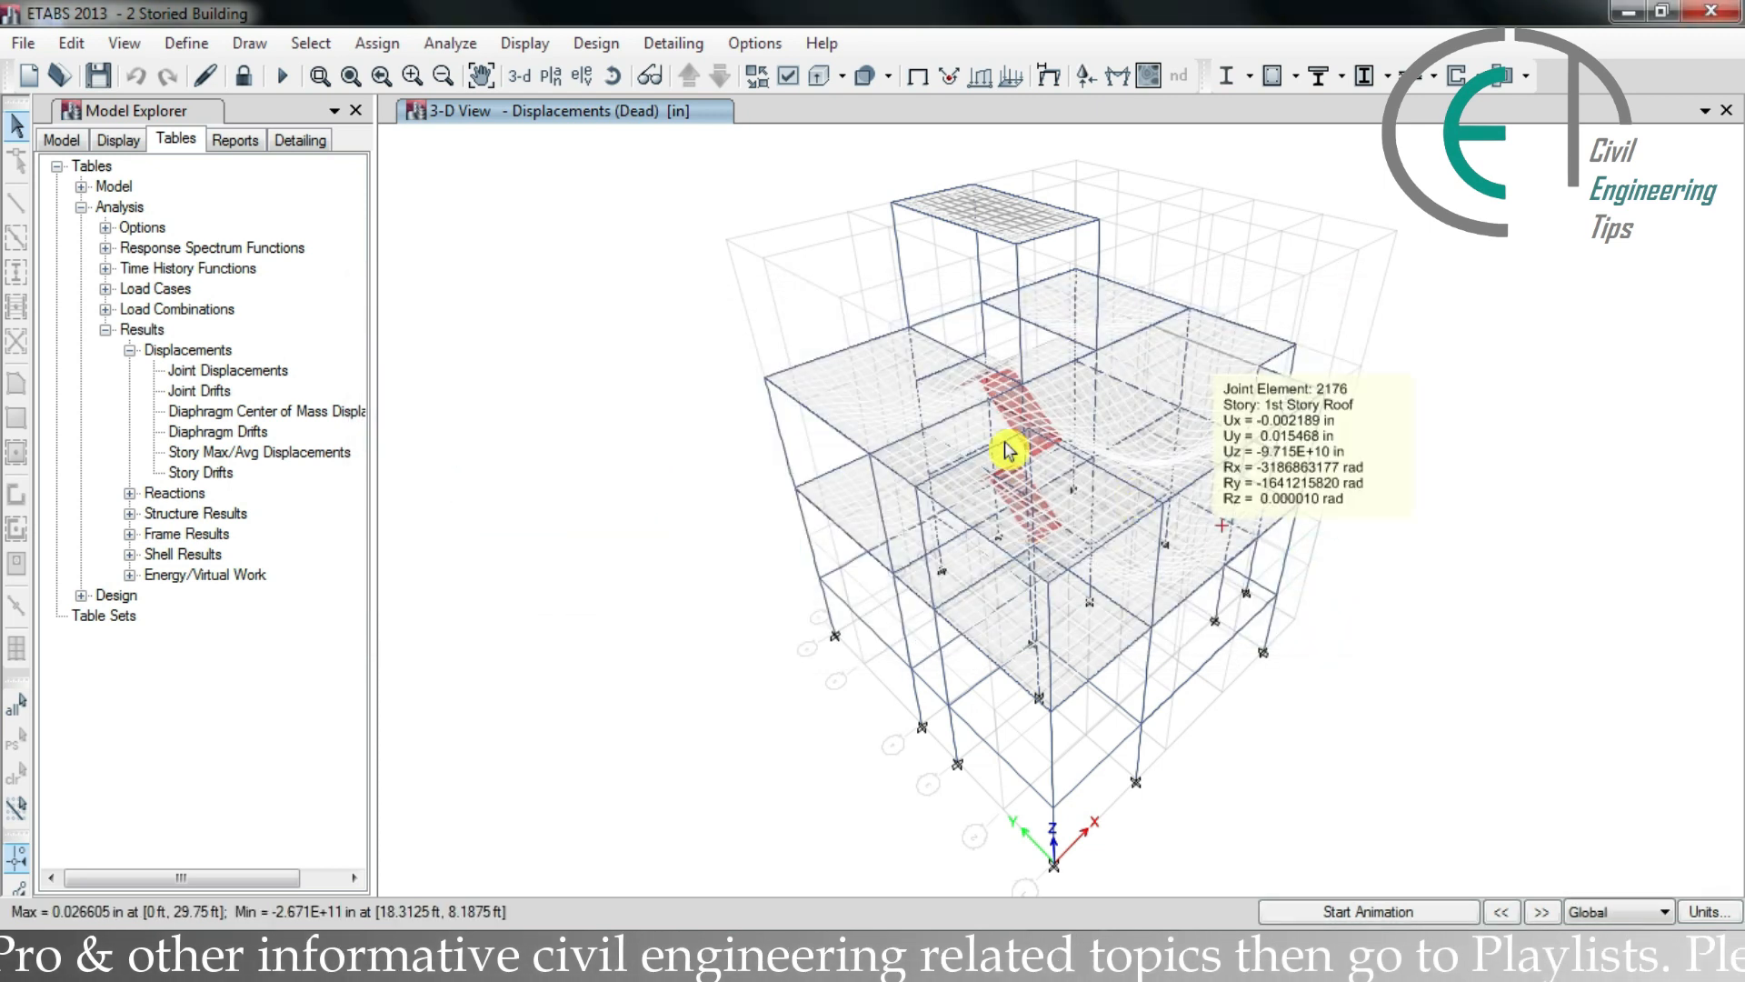
# Step: Unlock the model, discarding its analysis results, and delete the Ex(Drift) and Ey(Drift) load patterns
pyautogui.click(247, 78)
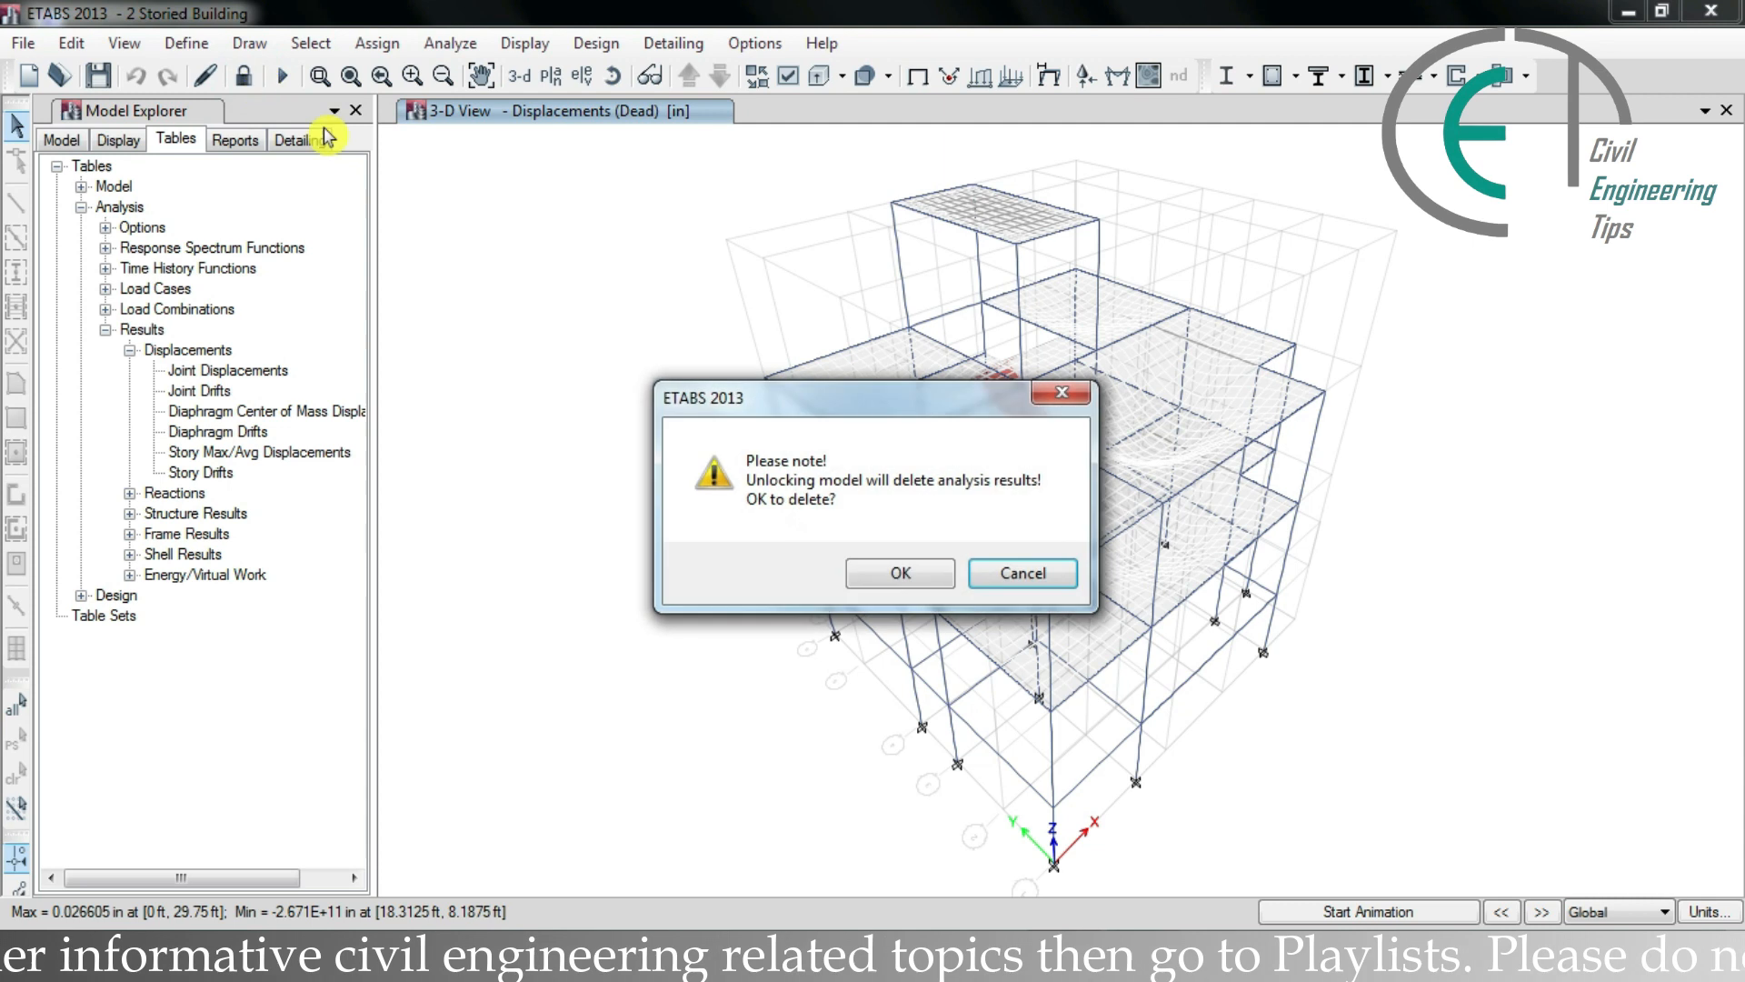
pyautogui.click(870, 573)
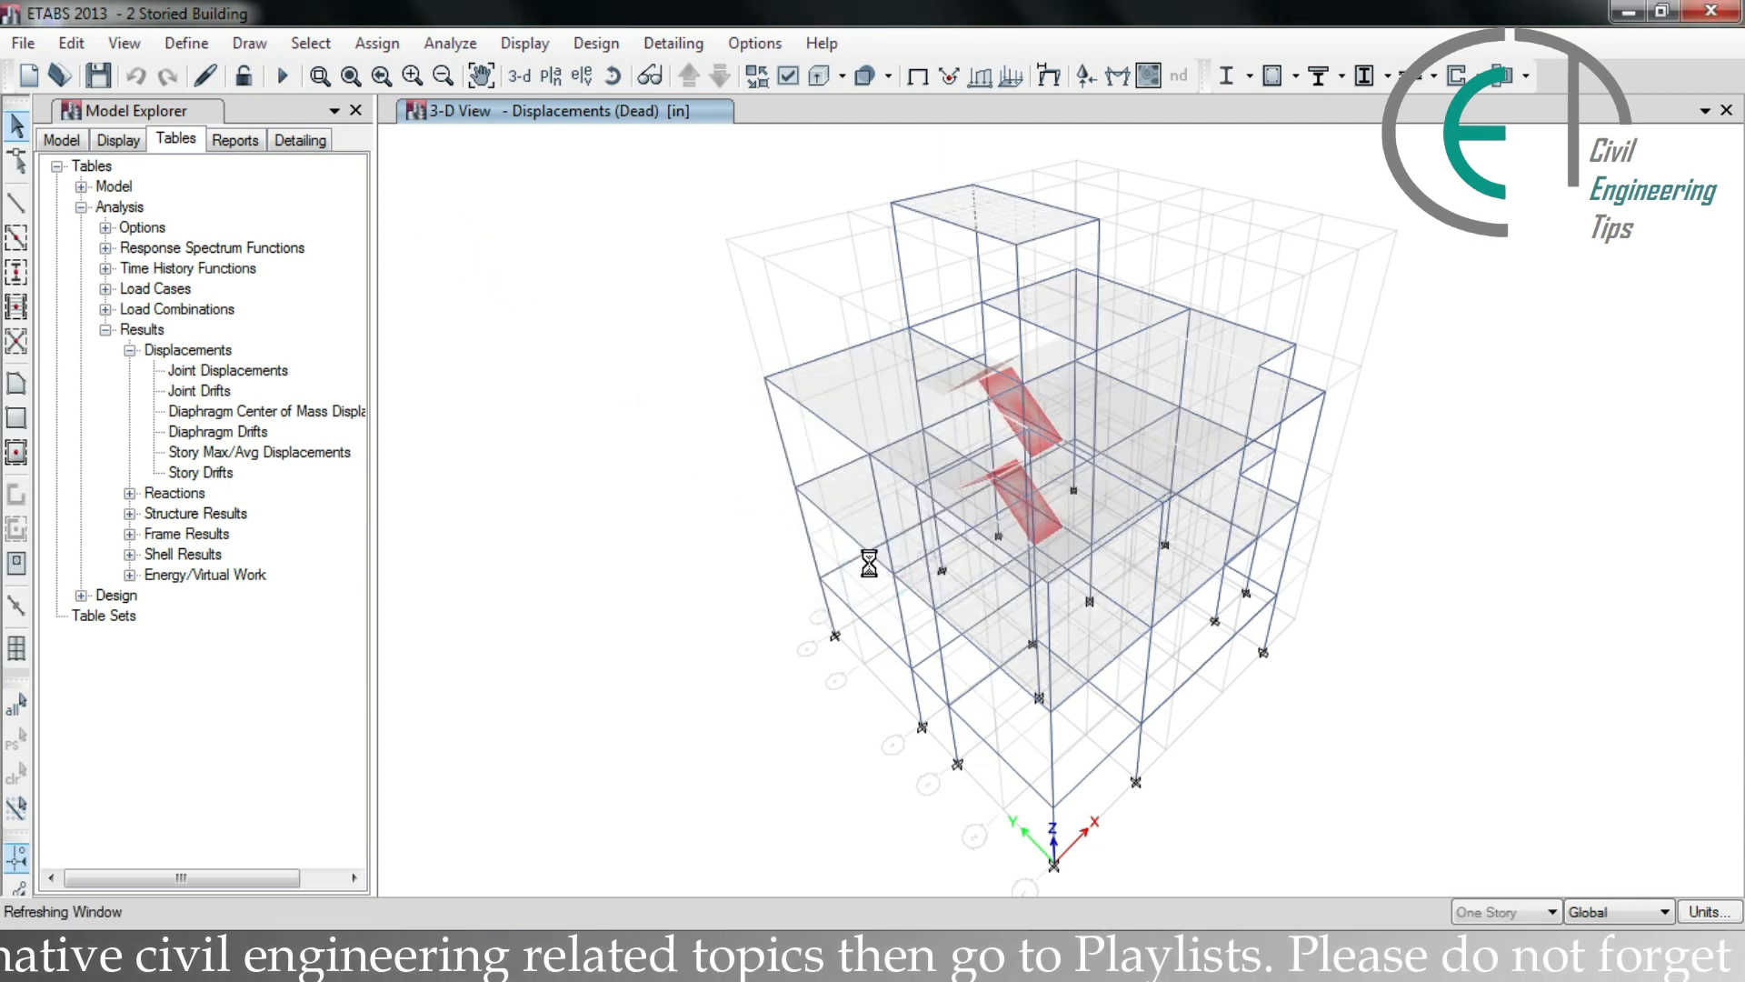
pyautogui.click(186, 43)
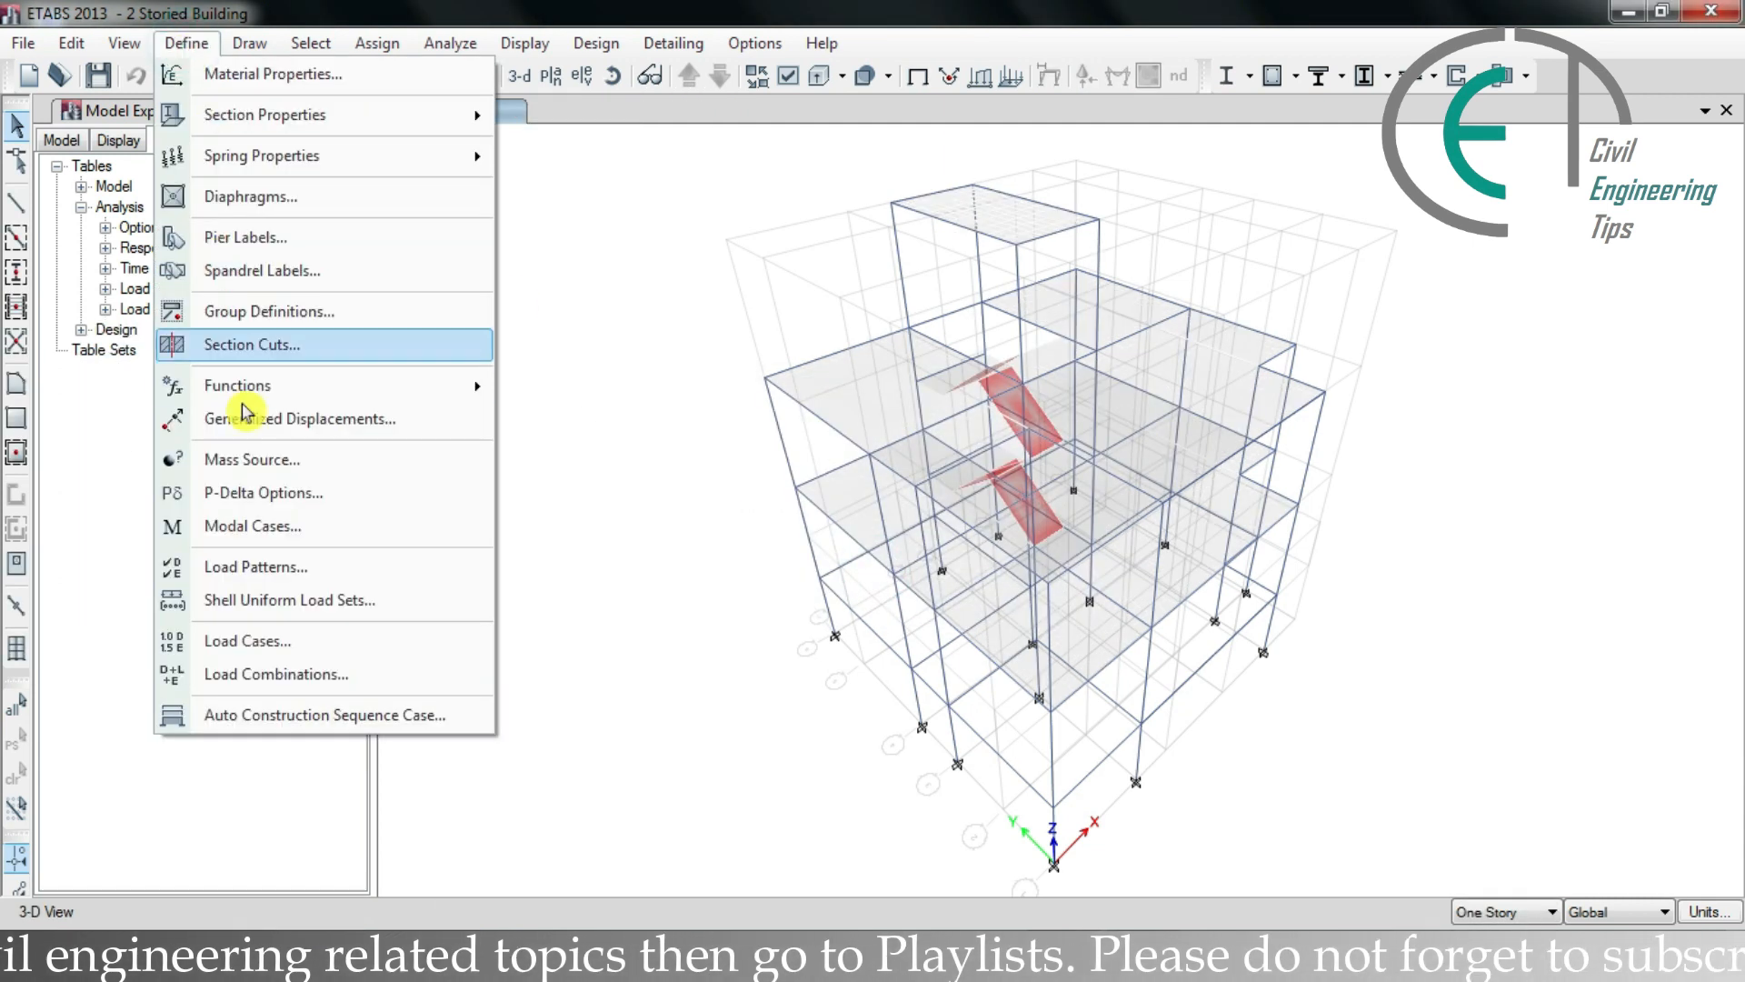
pyautogui.click(281, 566)
pyautogui.scroll(-2, 584, 487)
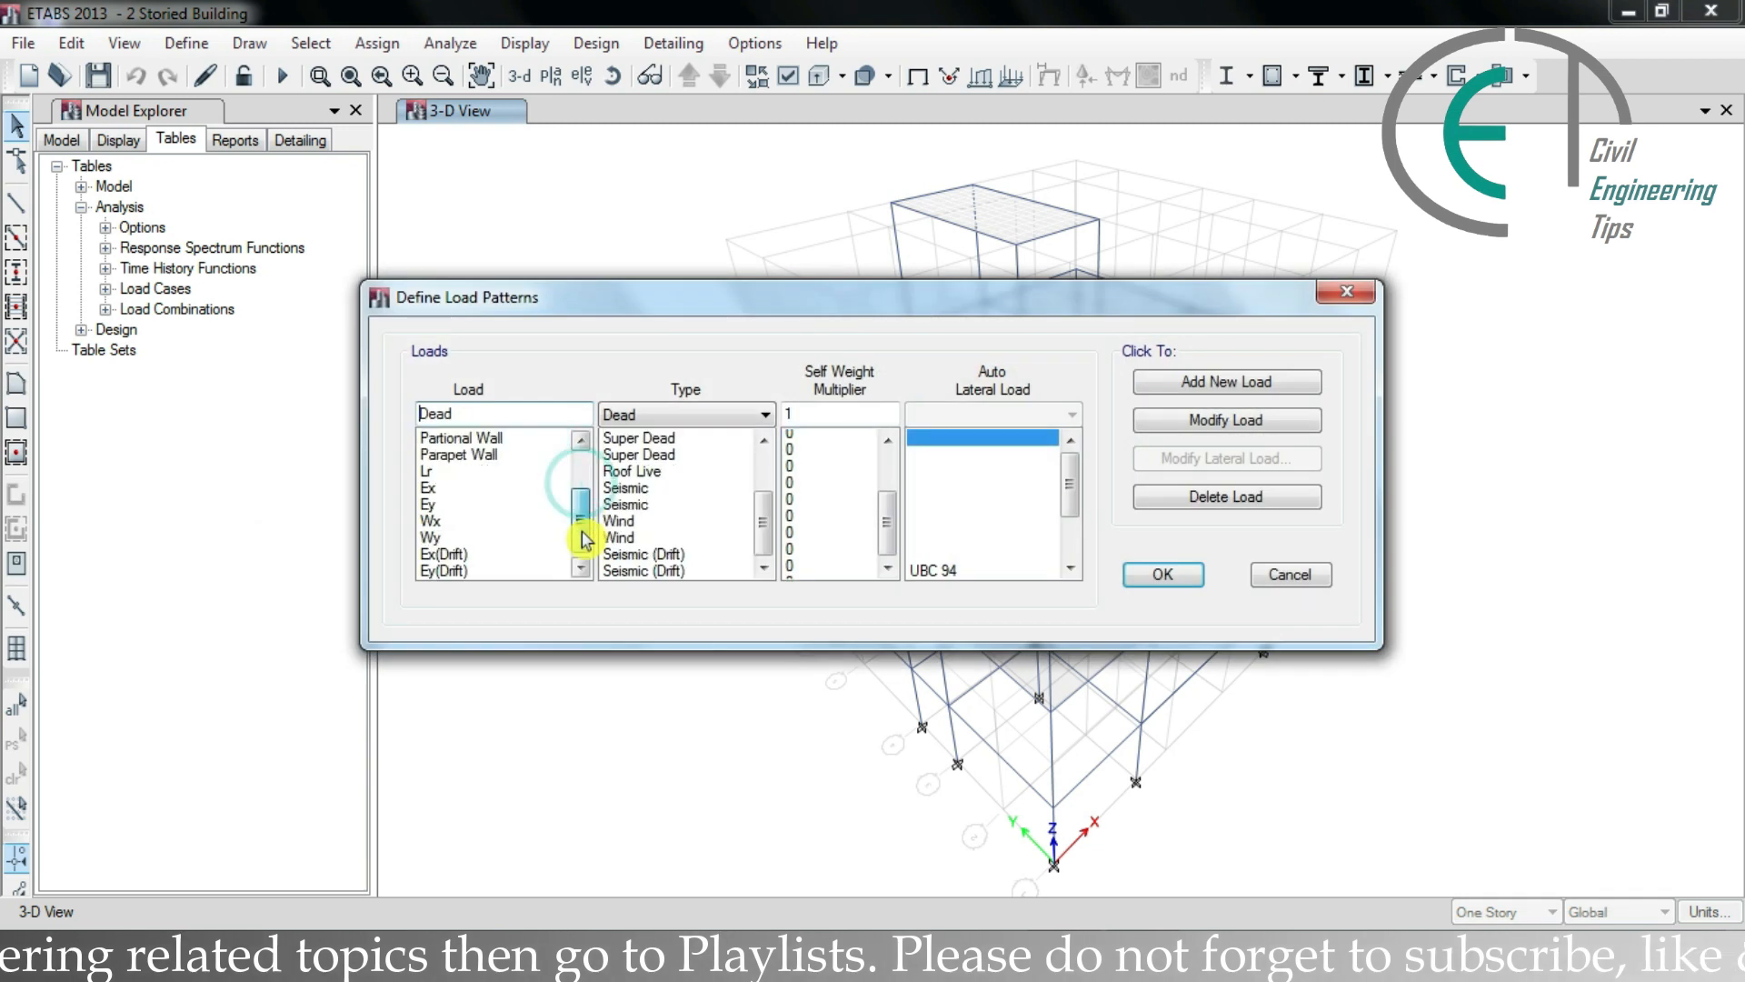
pyautogui.click(534, 557)
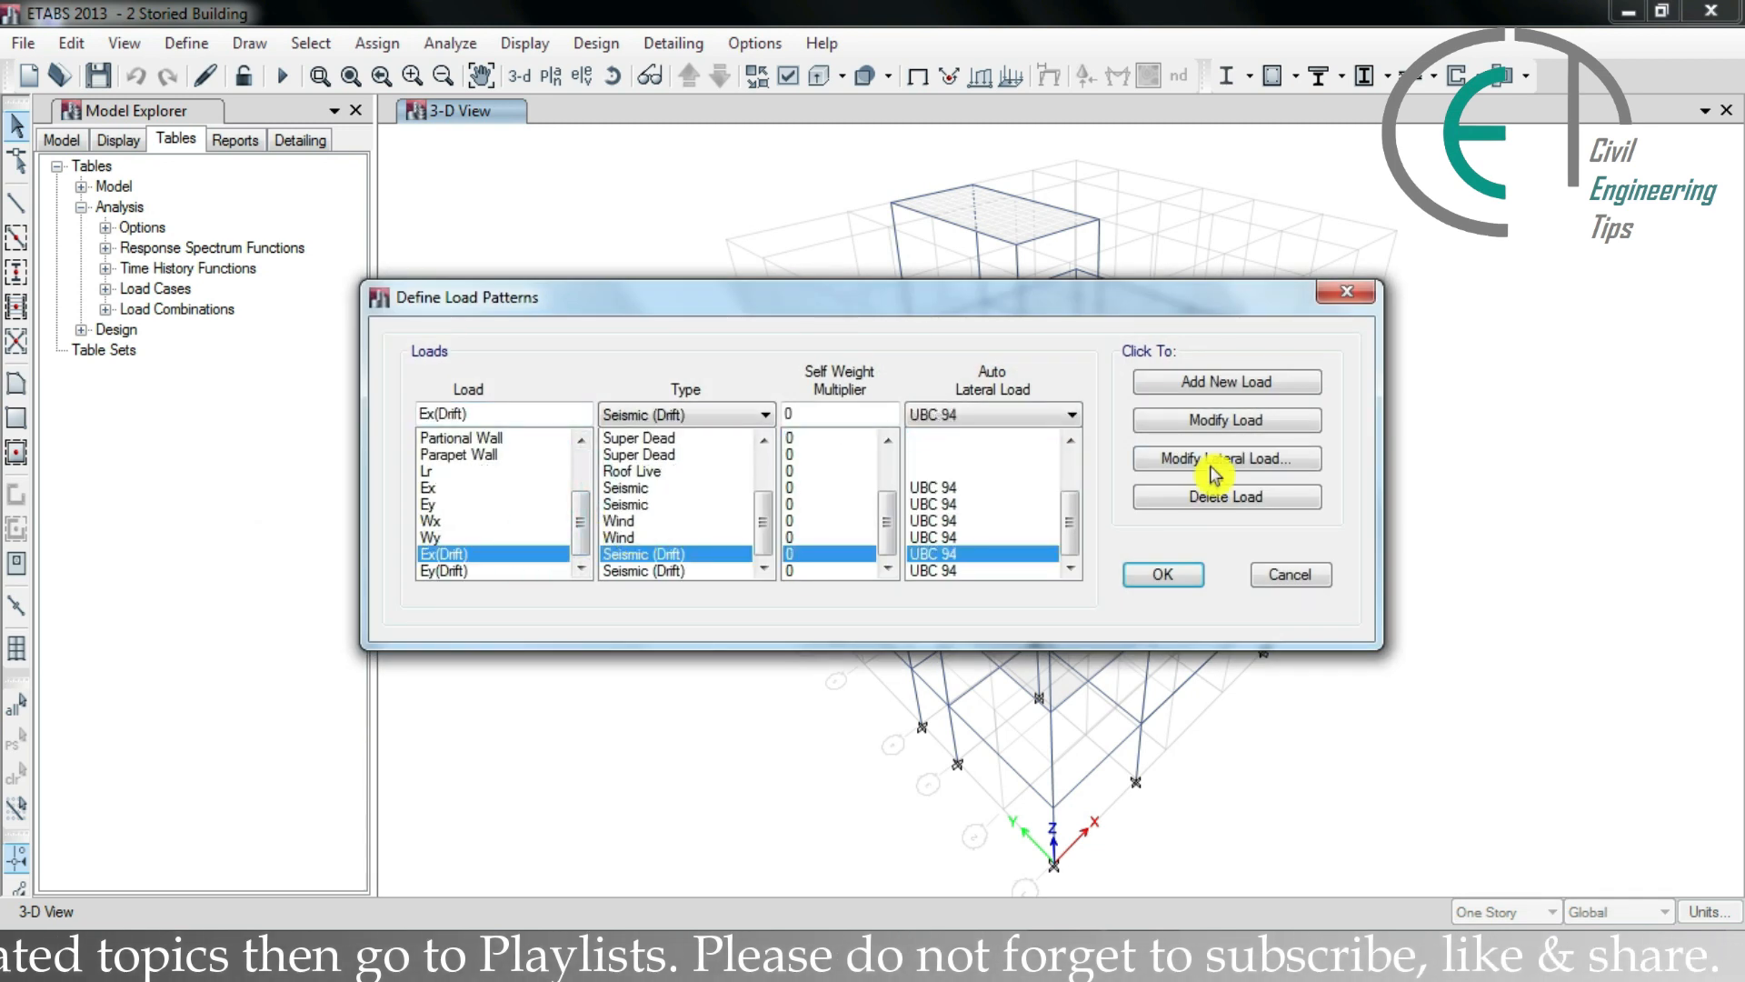
pyautogui.click(1225, 496)
pyautogui.click(975, 564)
pyautogui.click(1227, 497)
pyautogui.click(995, 564)
pyautogui.click(1147, 582)
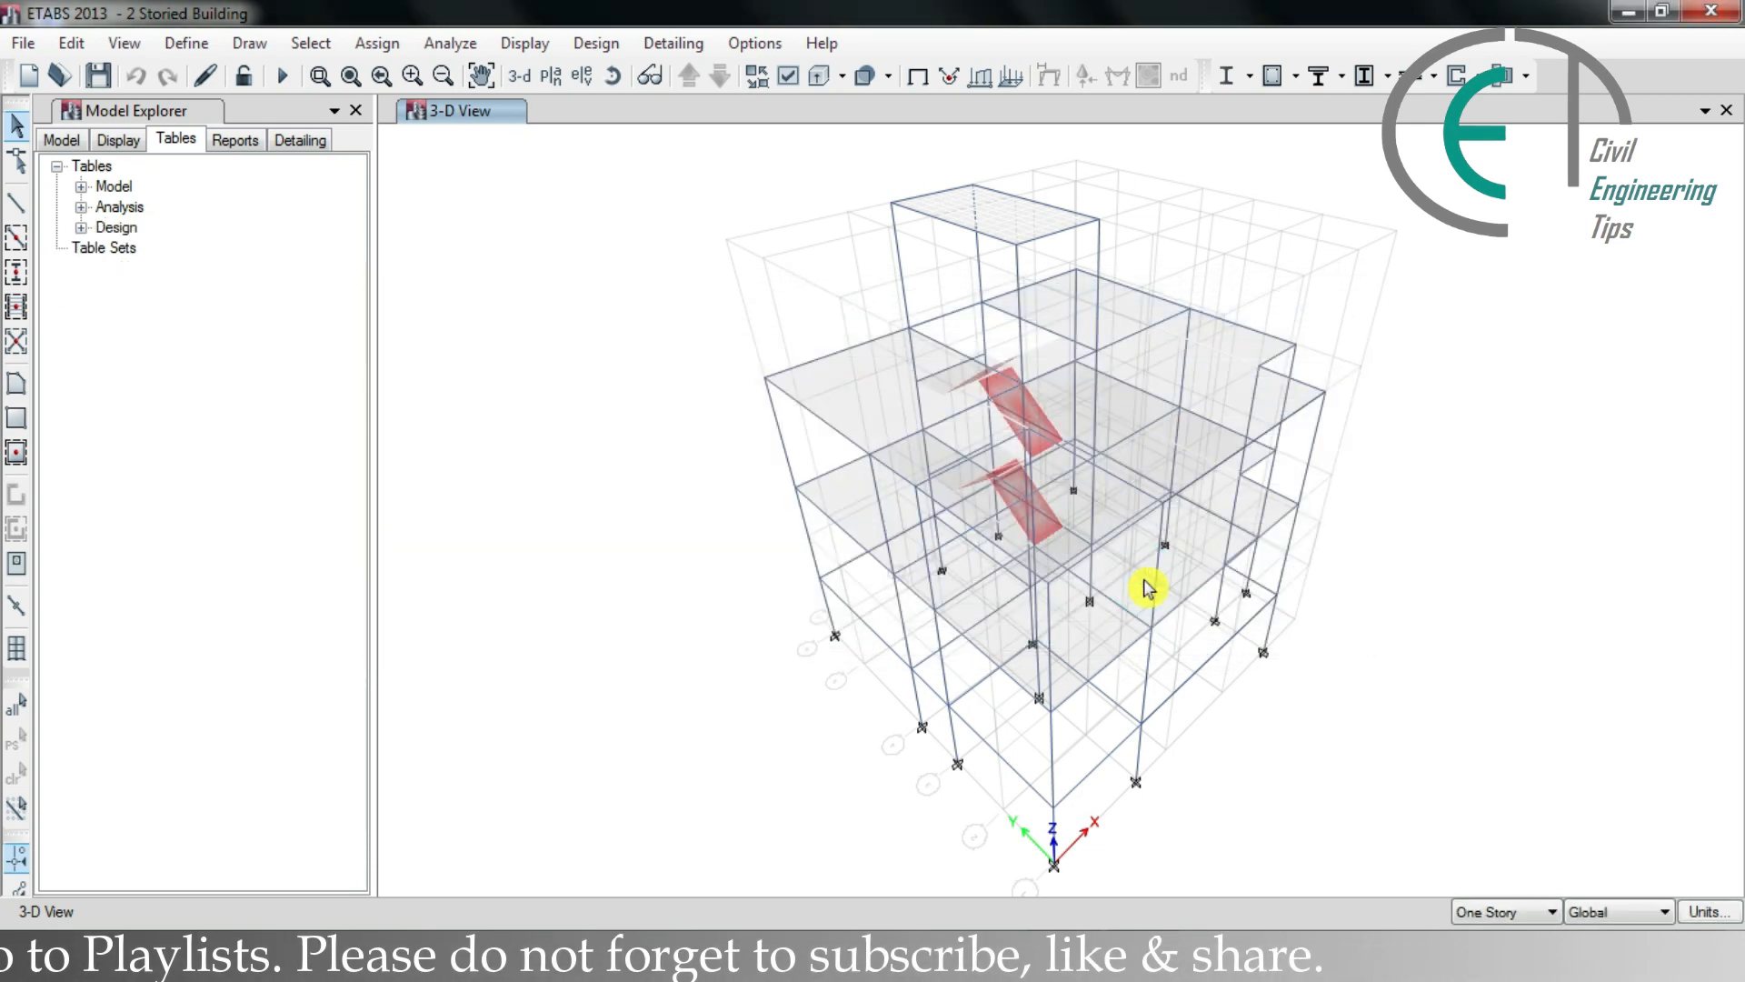